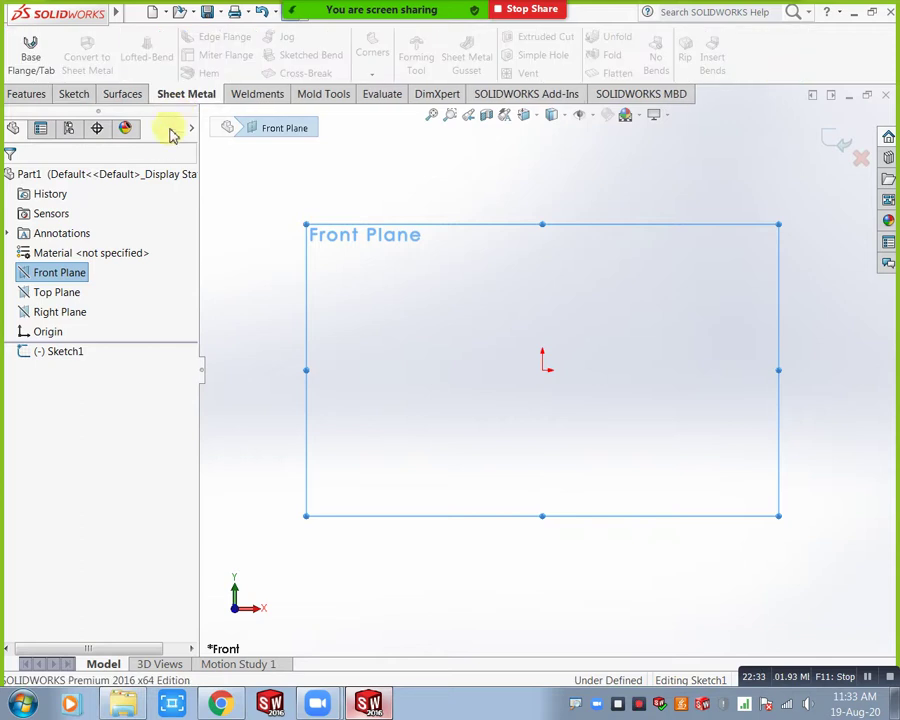
Sketch a centre rectangle about 102 by 75 mm around the origin on the Front Plane and close the sketch.
{"action": "left_click", "coordinate": [27, 94]}
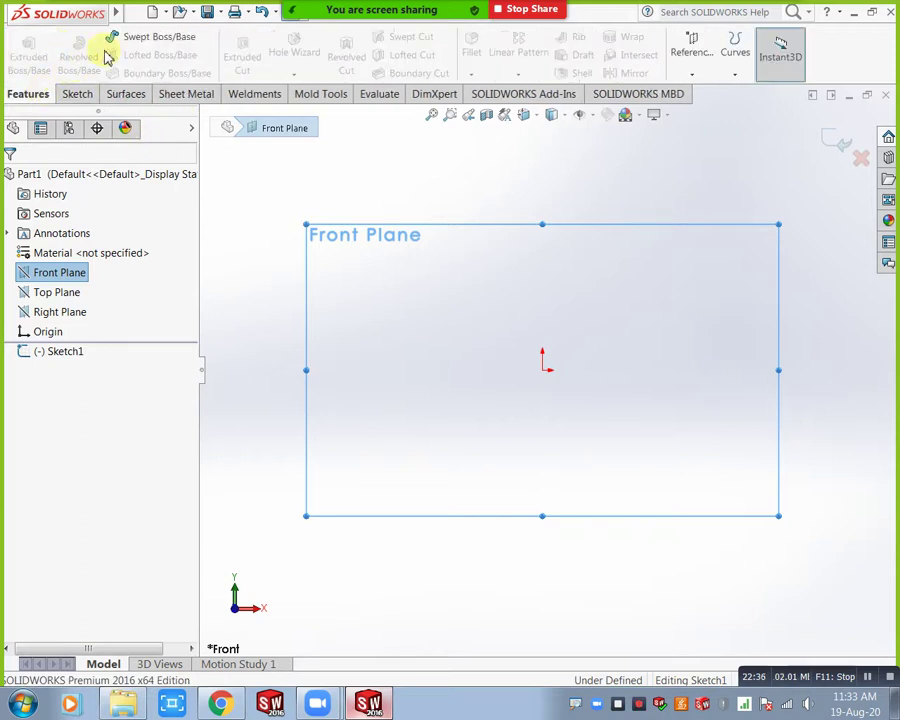
{"action": "left_click", "coordinate": [72, 96]}
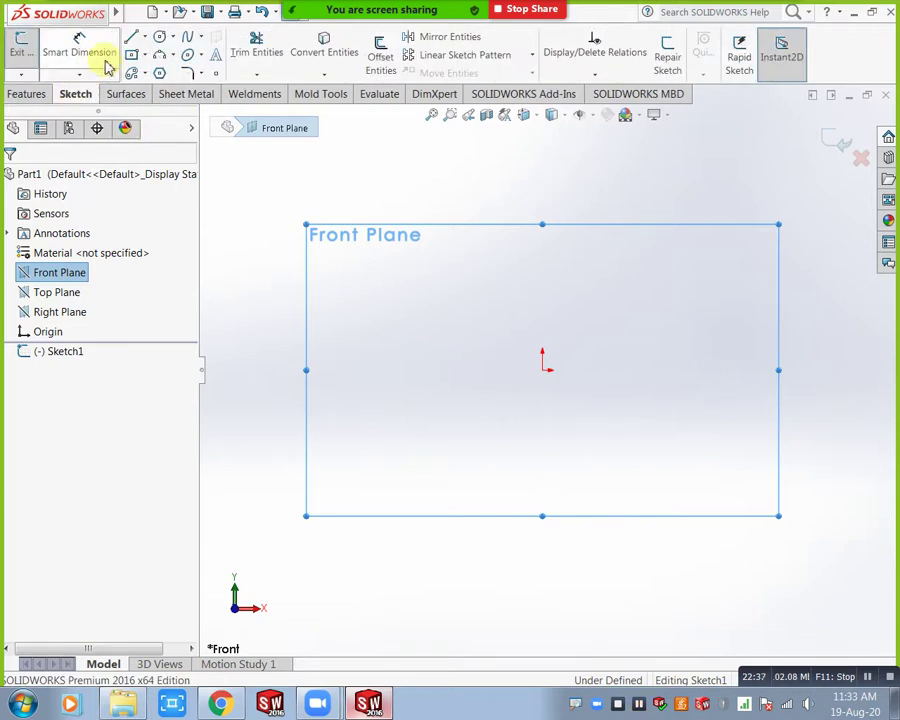
{"action": "left_click", "coordinate": [543, 369]}
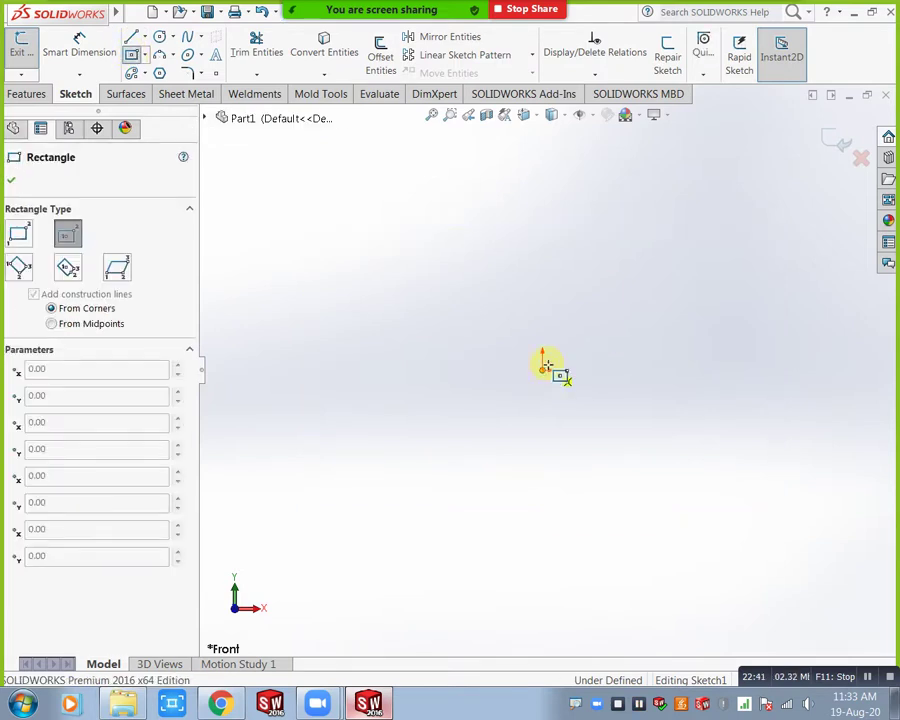
{"action": "left_click", "coordinate": [678, 270]}
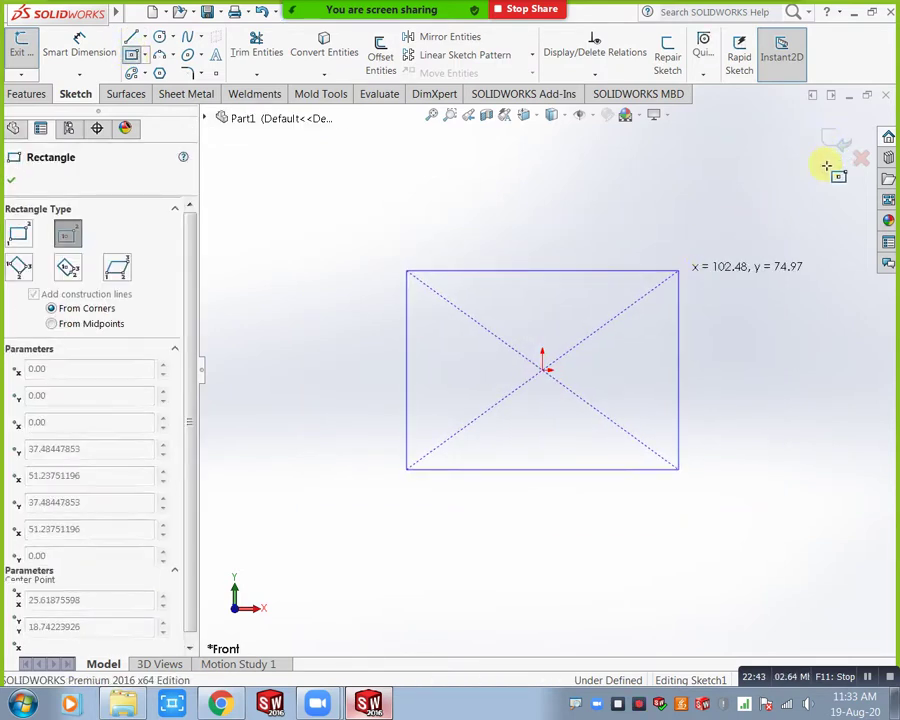
{"action": "left_click", "coordinate": [832, 142]}
Start a sheet-metal base flange from the rectangle sketch, using the K-FACTOR MM SAMPLE gauge table.
{"action": "mouse_move", "coordinate": [785, 259]}
{"action": "middle_mouse_down"}
{"action": "mouse_move", "coordinate": [719, 376]}
{"action": "mouse_move", "coordinate": [301, 191]}
{"action": "middle_mouse_up"}
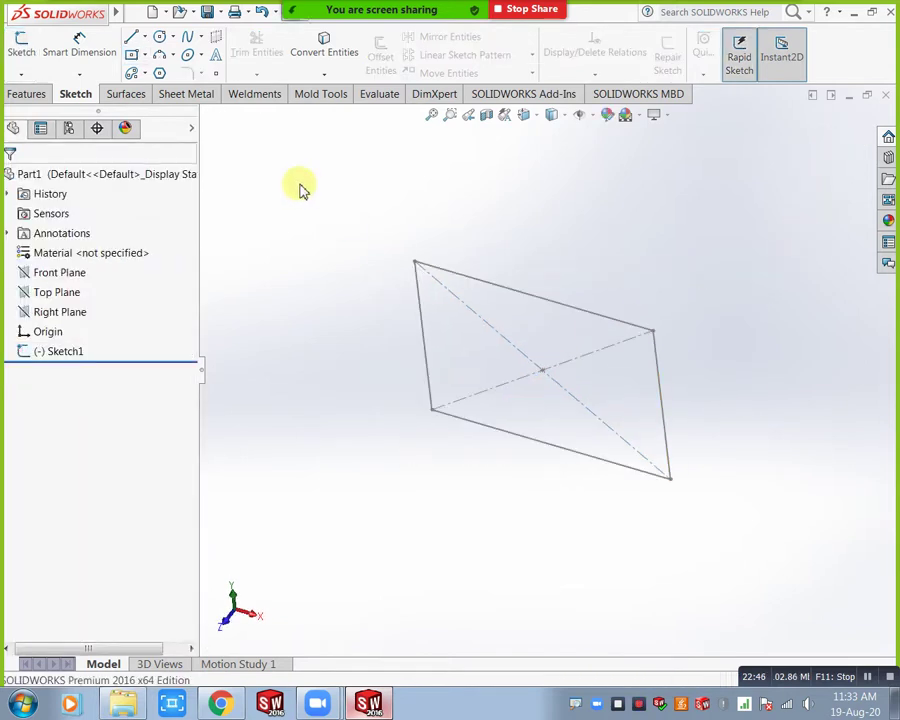
{"action": "left_click", "coordinate": [190, 94]}
{"action": "left_click", "coordinate": [32, 62]}
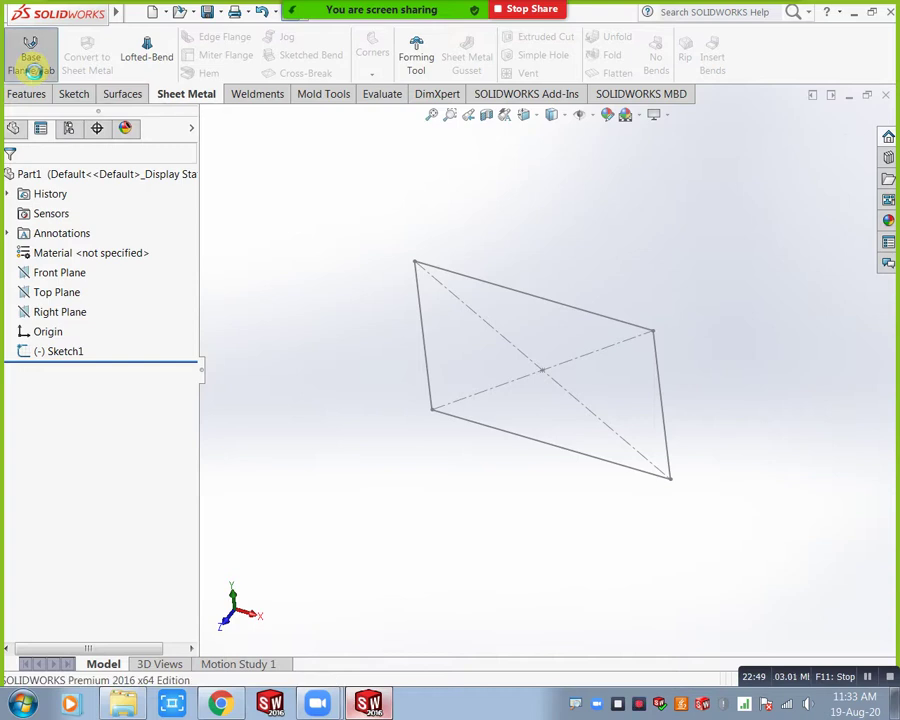
{"action": "left_click", "coordinate": [455, 275]}
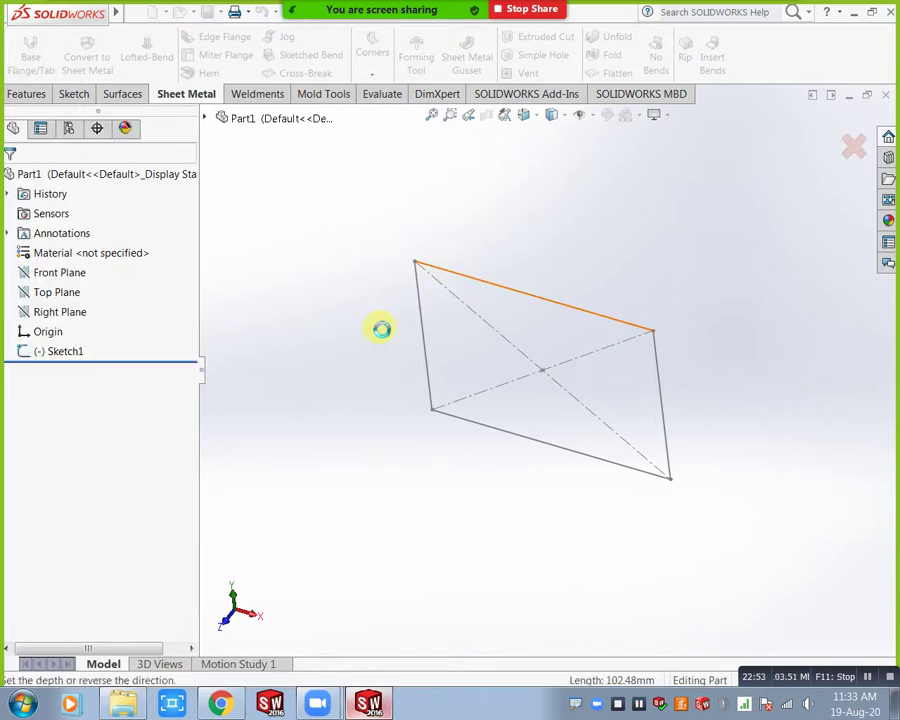
{"action": "mouse_move", "coordinate": [368, 321]}
{"action": "middle_mouse_down"}
{"action": "mouse_move", "coordinate": [538, 311]}
{"action": "mouse_move", "coordinate": [368, 346]}
{"action": "middle_mouse_up"}
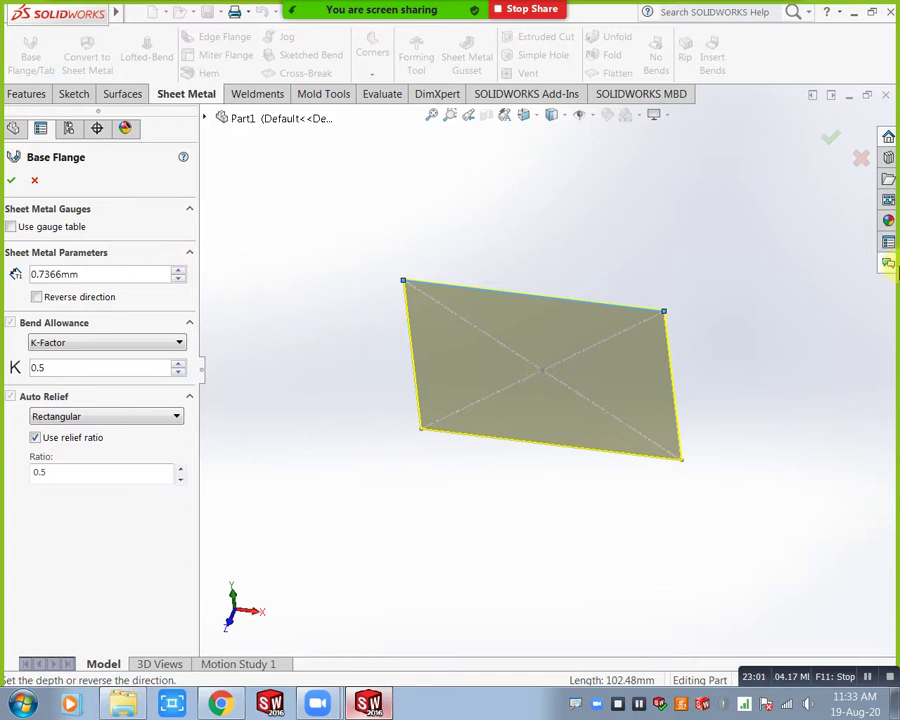
{"action": "left_click", "coordinate": [11, 227]}
{"action": "left_click", "coordinate": [179, 249]}
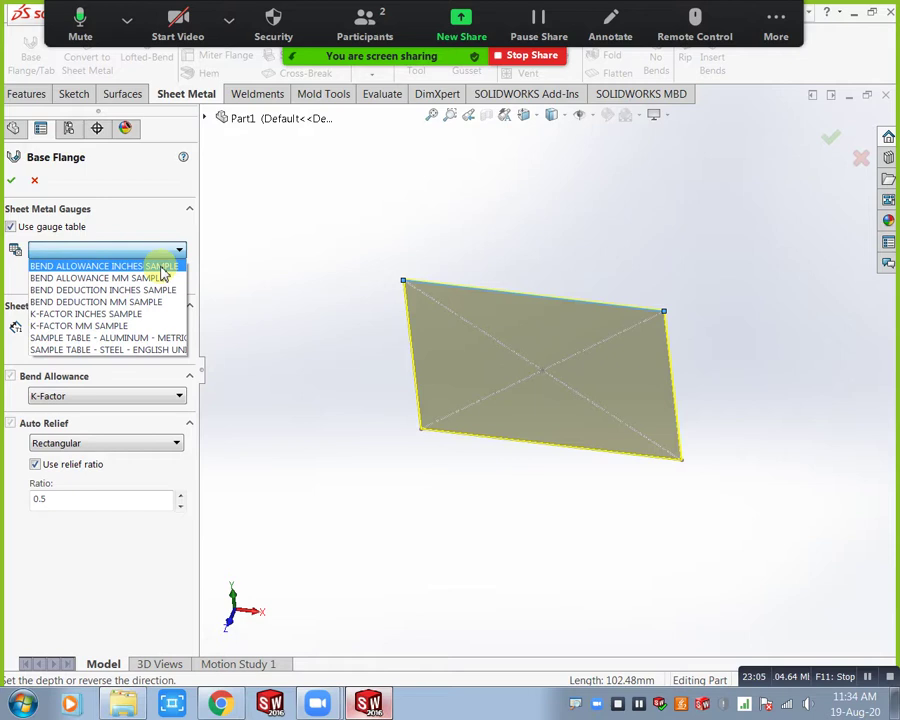
{"action": "left_click", "coordinate": [170, 250]}
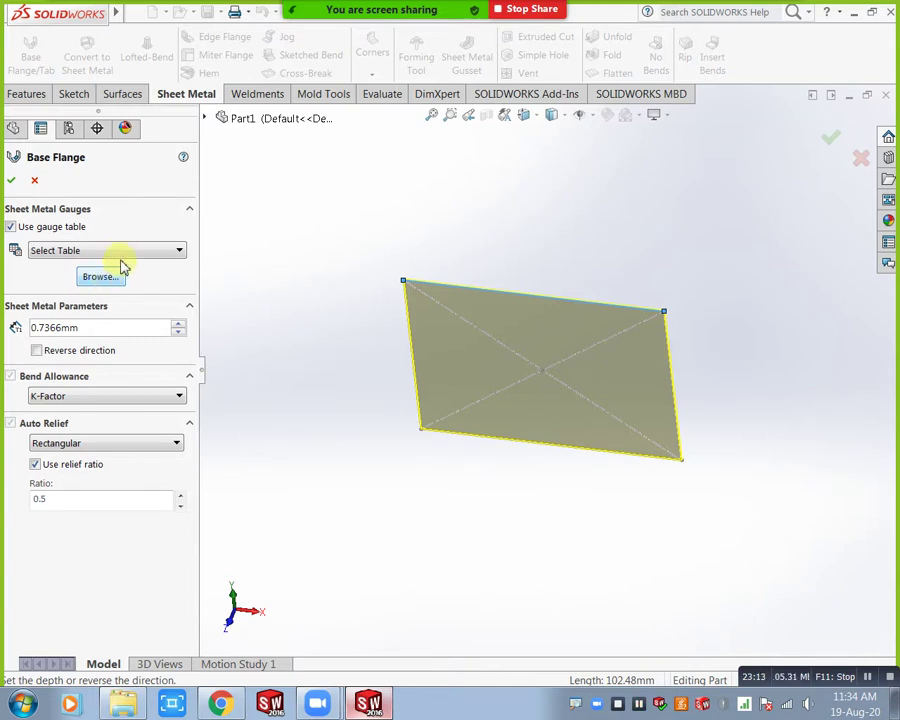
{"action": "left_click", "coordinate": [122, 251]}
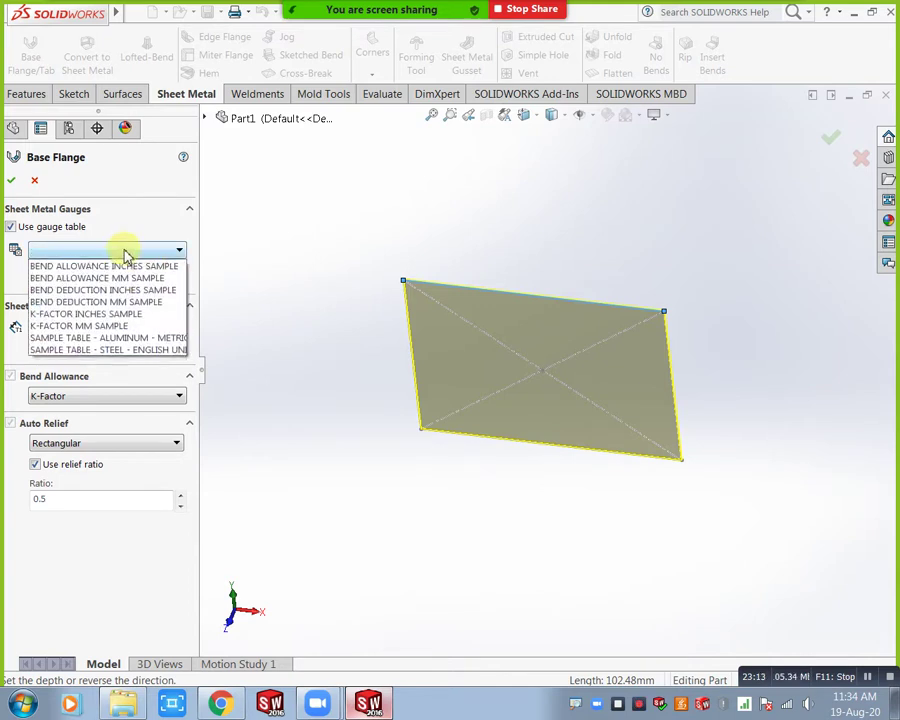
{"action": "left_click", "coordinate": [121, 326]}
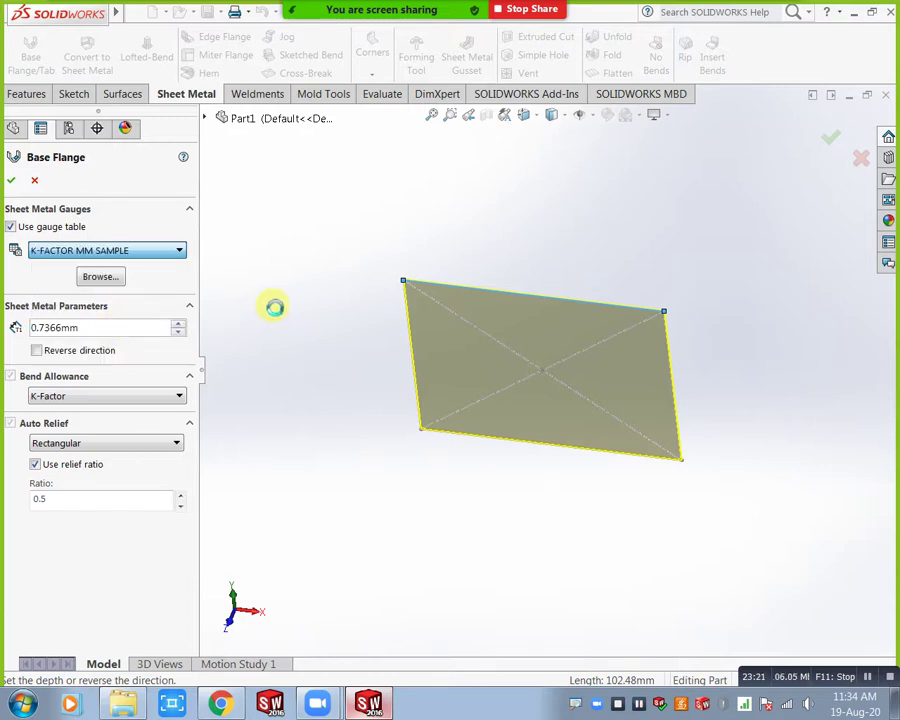
Try Gauge 4 for the base flange to compare its thickness with Gauge 5, and return to Gauge 5.
{"action": "middle_click_drag", "start_coordinate": [324, 276], "coordinate": [320, 400]}
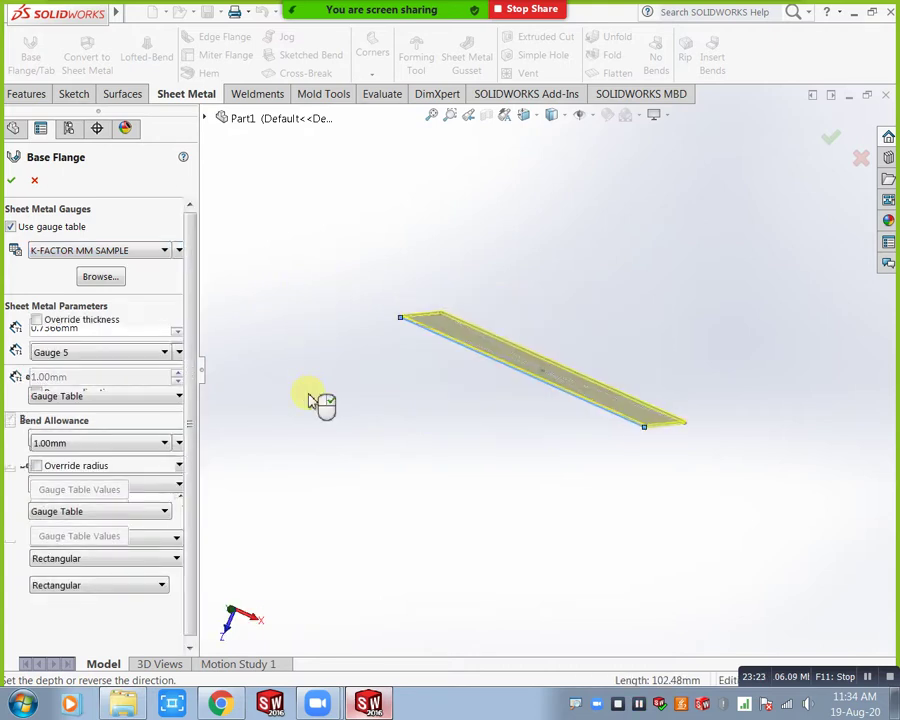
{"action": "left_click", "coordinate": [141, 355]}
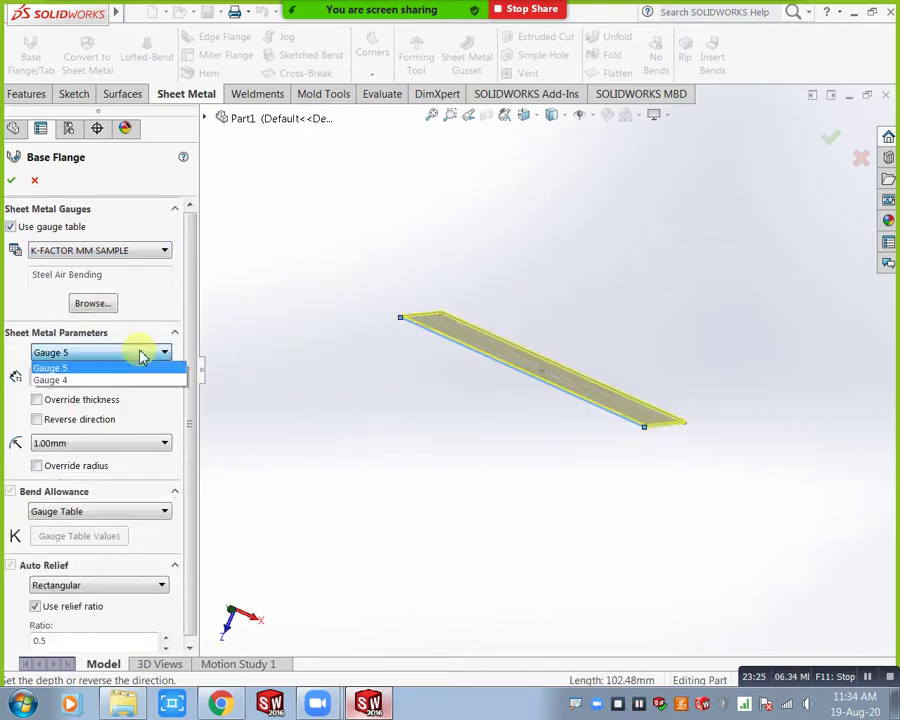
{"action": "left_click", "coordinate": [143, 356]}
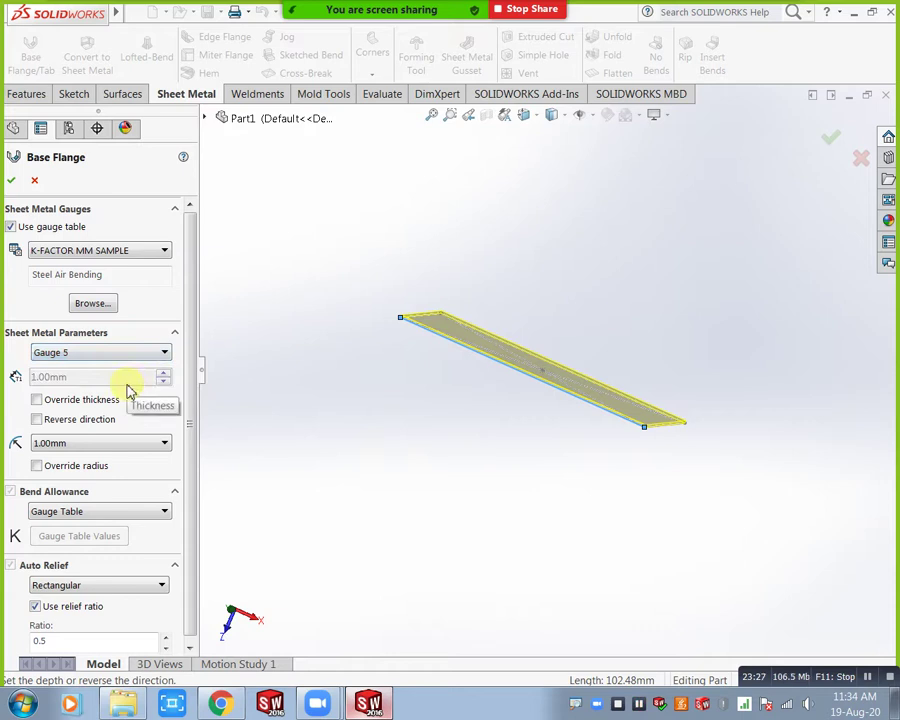
{"action": "left_click", "coordinate": [141, 356]}
{"action": "left_click", "coordinate": [131, 377]}
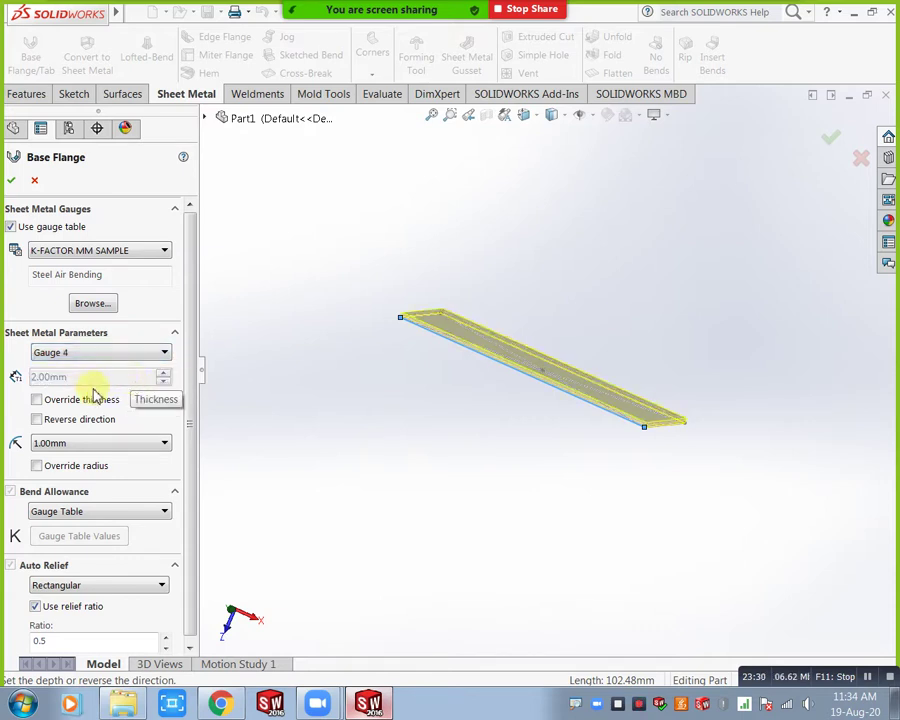
{"action": "middle_click_drag", "start_coordinate": [362, 380], "coordinate": [363, 337]}
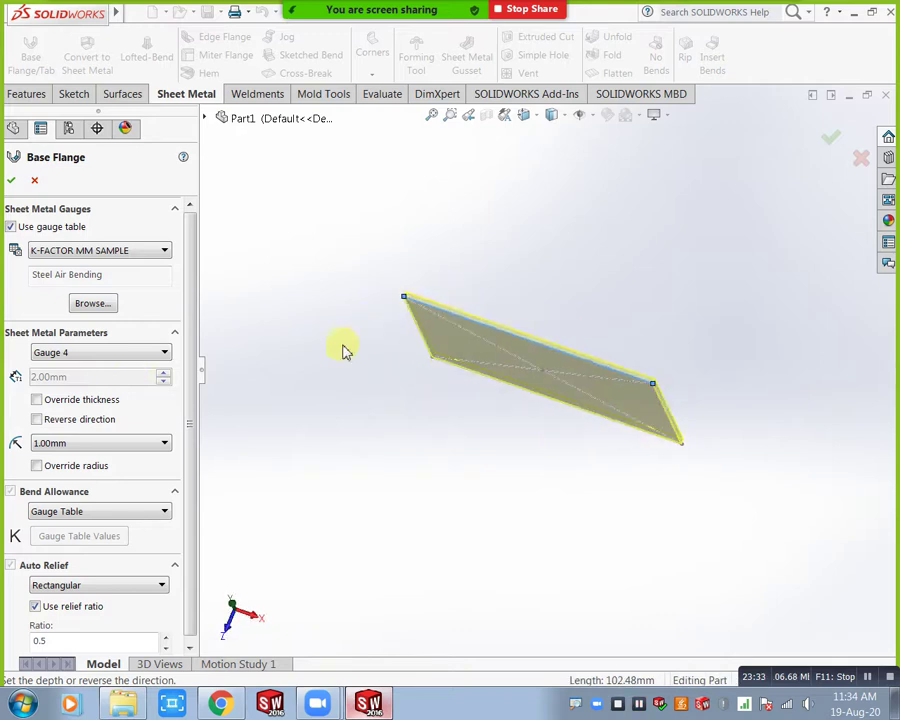
{"action": "left_click", "coordinate": [103, 357]}
{"action": "left_click", "coordinate": [100, 366]}
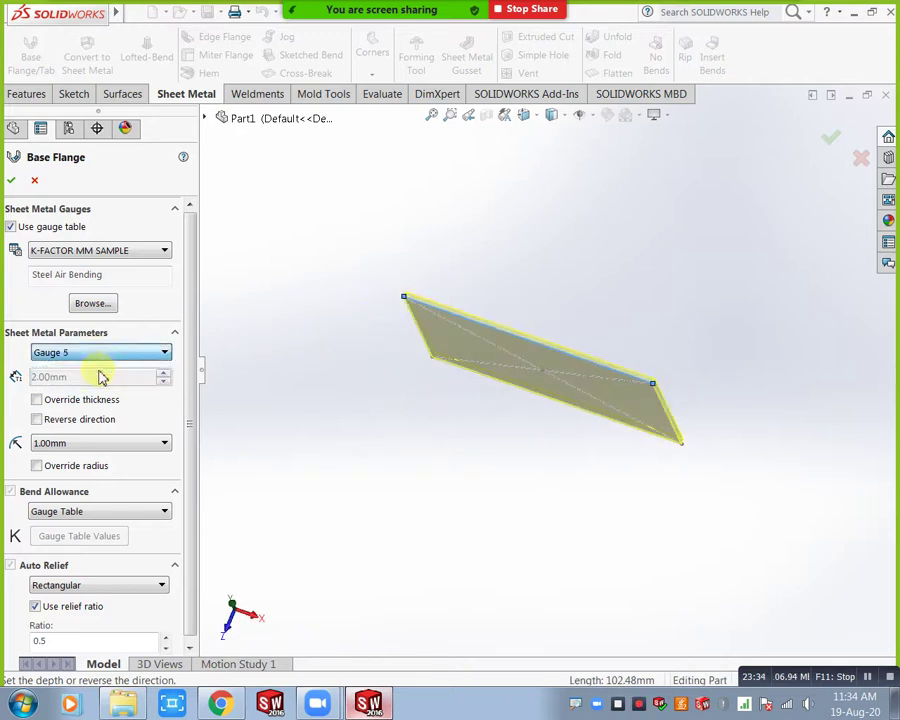
{"action": "left_click", "coordinate": [100, 356]}
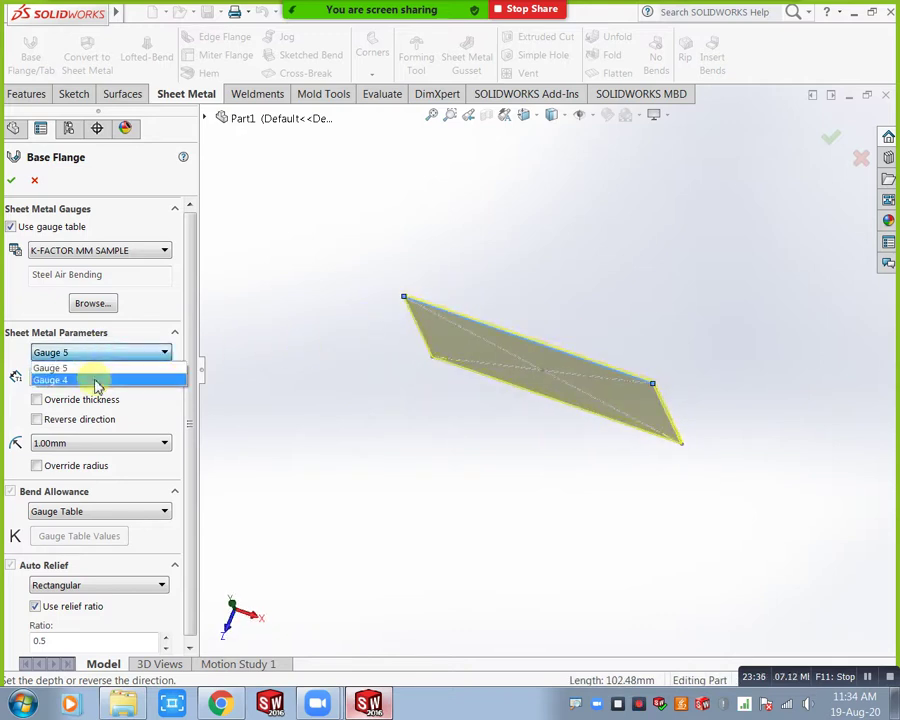
{"action": "left_click", "coordinate": [97, 381]}
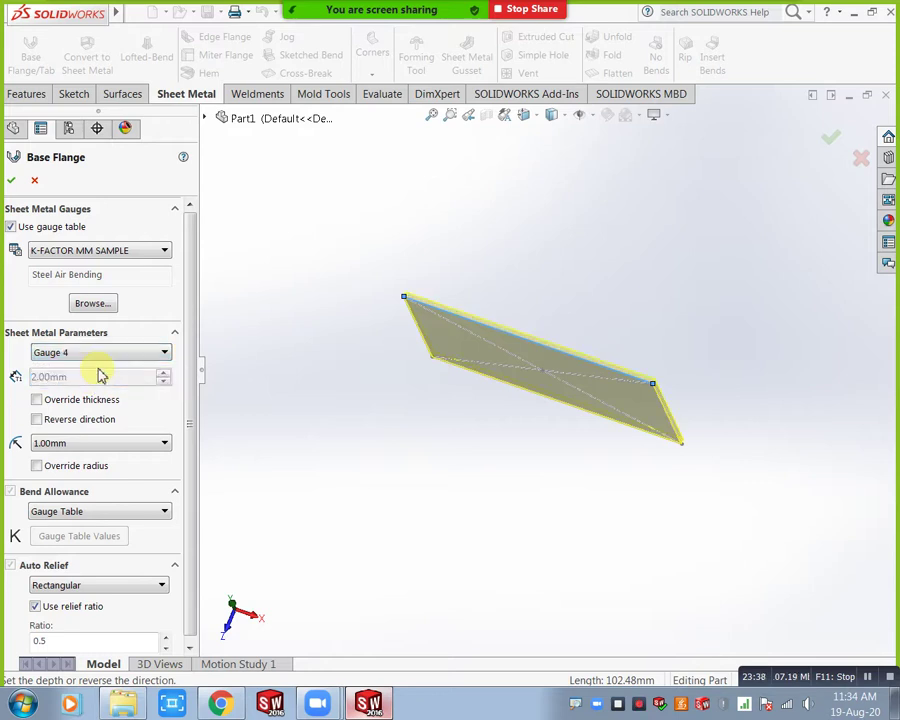
{"action": "left_click", "coordinate": [104, 356]}
{"action": "left_click", "coordinate": [98, 369]}
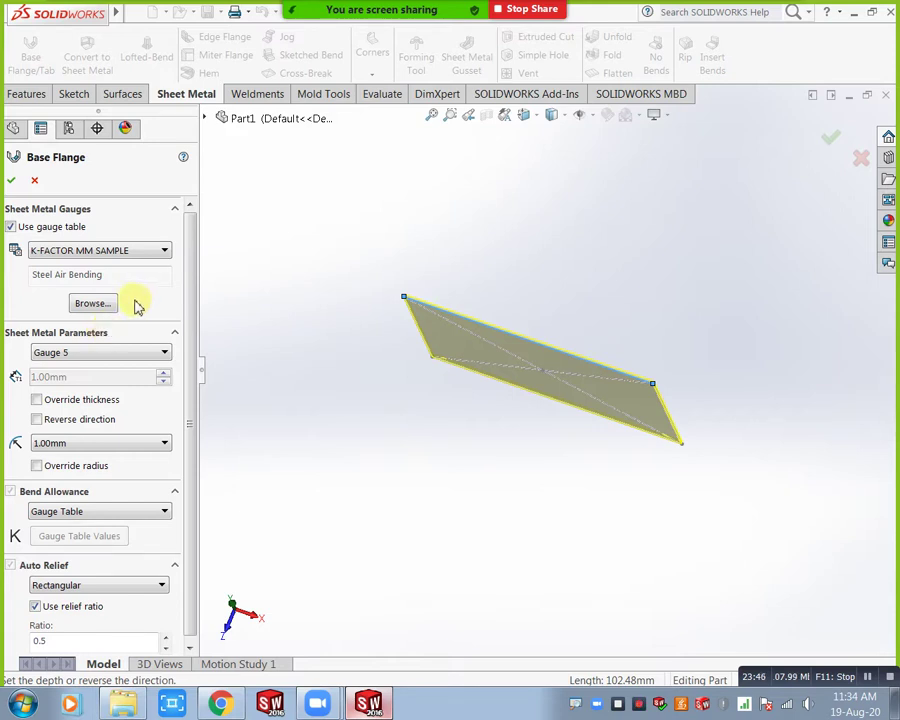
Review the bend allowance options, keep Gauge Table, and complete the base flange.
{"action": "left_click", "coordinate": [88, 511]}
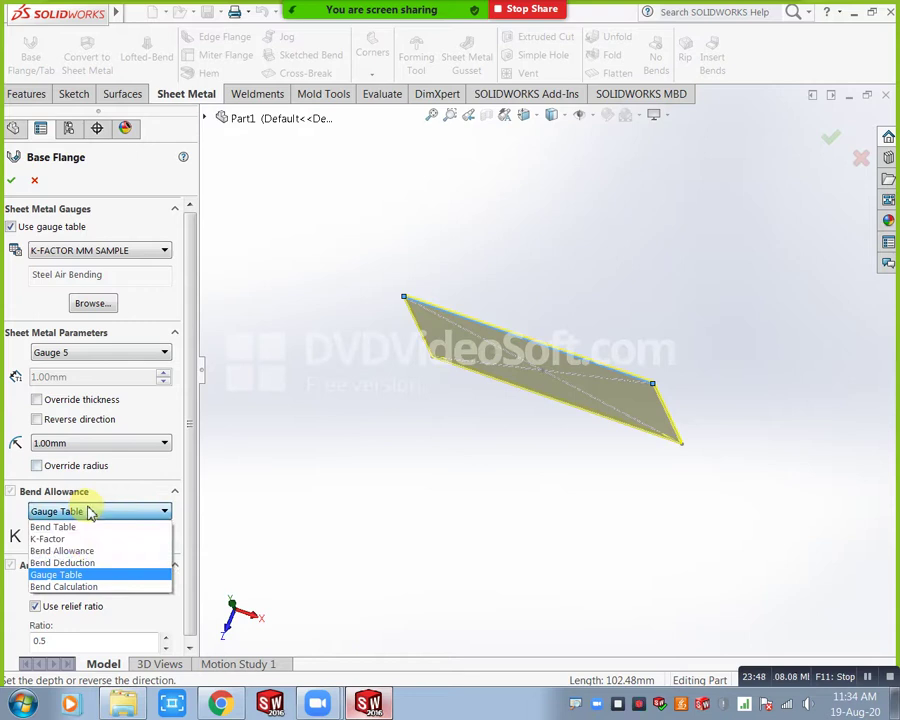
{"action": "left_click", "coordinate": [92, 512]}
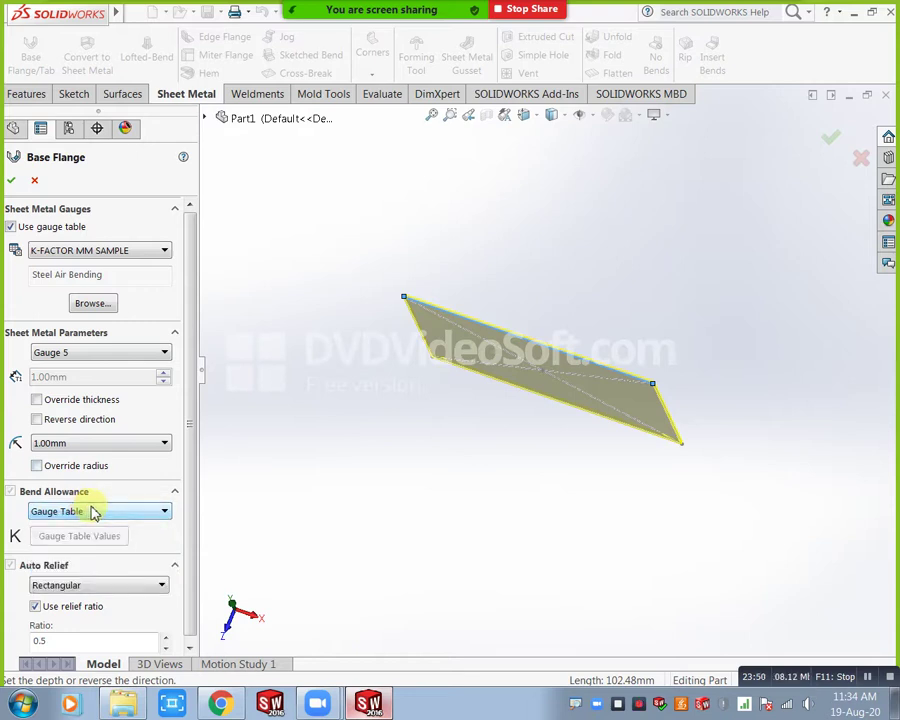
{"action": "left_click_drag", "start_coordinate": [195, 376], "coordinate": [197, 416]}
{"action": "mouse_move", "coordinate": [474, 317]}
{"action": "middle_mouse_down"}
{"action": "mouse_move", "coordinate": [468, 422]}
{"action": "mouse_move", "coordinate": [430, 412]}
{"action": "middle_mouse_up"}
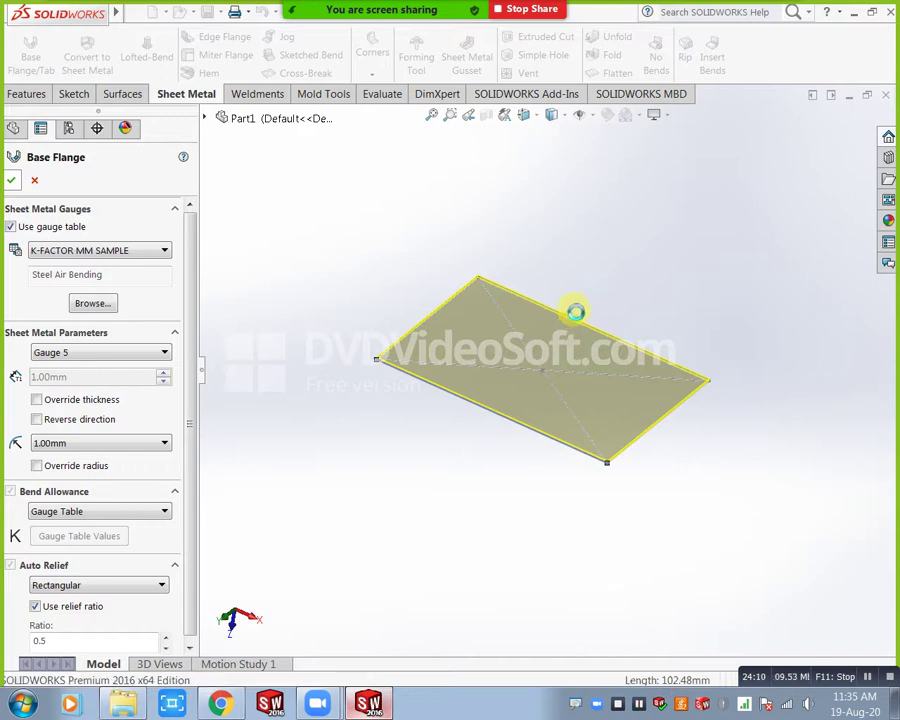
{"action": "middle_click_drag", "start_coordinate": [575, 312], "coordinate": [384, 344]}
{"action": "scroll", "coordinate": [368, 368], "scroll_direction": "down", "scroll_amount": 2}
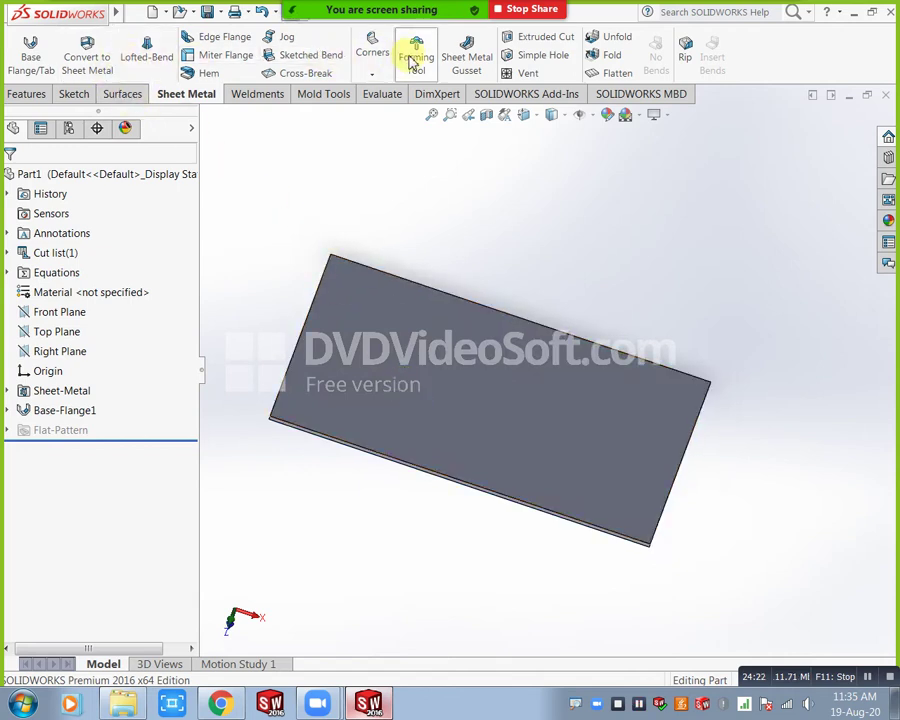
Sketch a circle about 5.8 mm in diameter on the plate's large face, near the upper-left corner in the sketch's normal view.
{"action": "middle_click_drag", "start_coordinate": [400, 295], "coordinate": [364, 203]}
{"action": "middle_click_drag", "start_coordinate": [476, 266], "coordinate": [468, 412]}
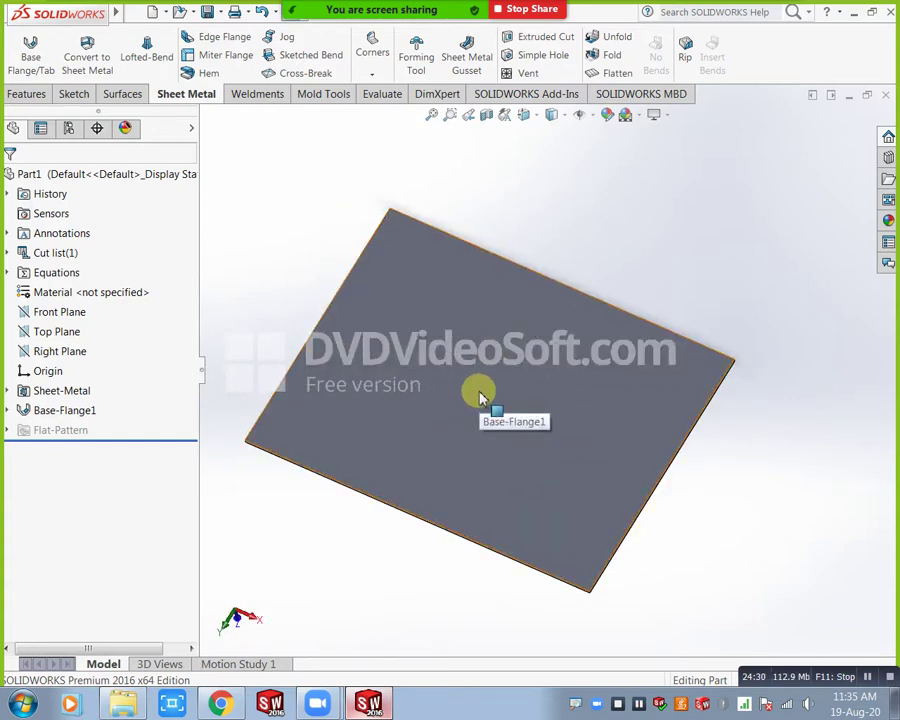
{"action": "left_click", "coordinate": [466, 396]}
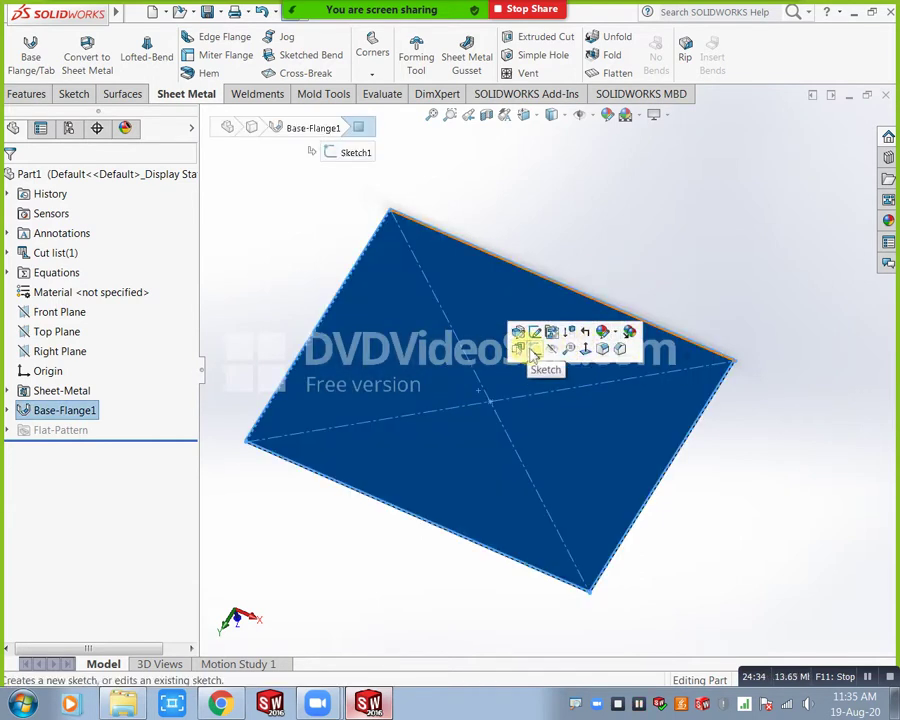
{"action": "left_click", "coordinate": [519, 349]}
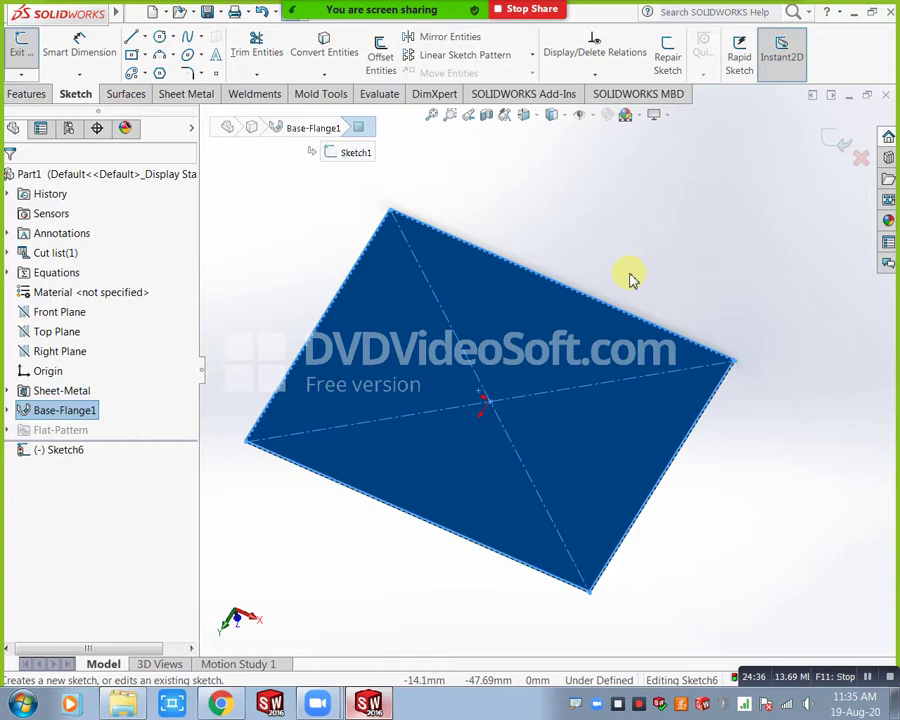
{"action": "left_click", "coordinate": [234, 272]}
{"action": "left_click", "coordinate": [160, 39]}
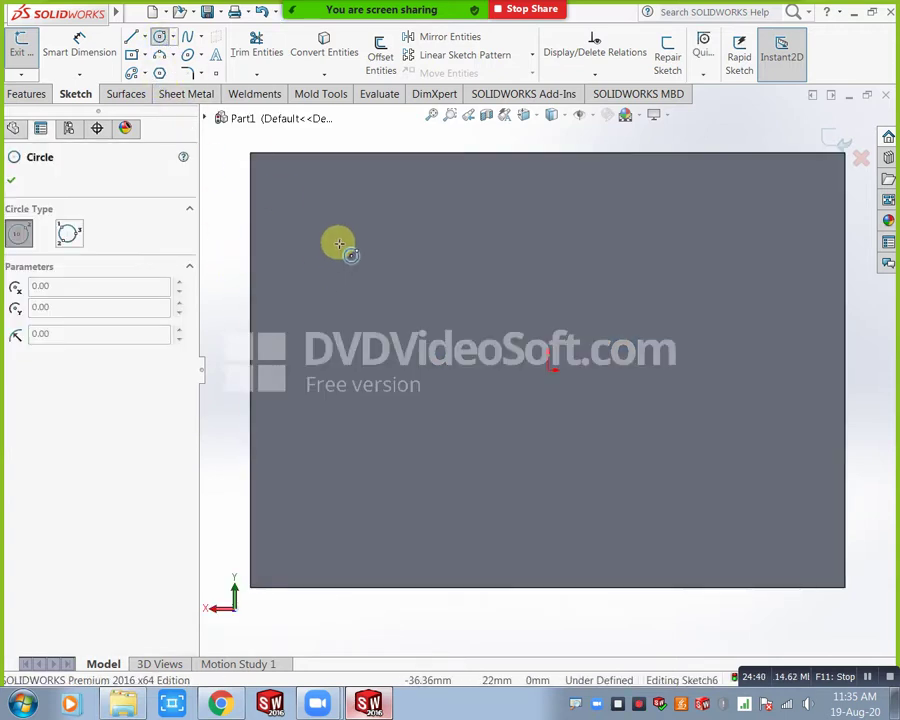
{"action": "left_click_drag", "start_coordinate": [341, 237], "coordinate": [340, 220]}
Dimension the circle's diameter to 3 mm and close the sketch.
{"action": "left_click", "coordinate": [102, 56]}
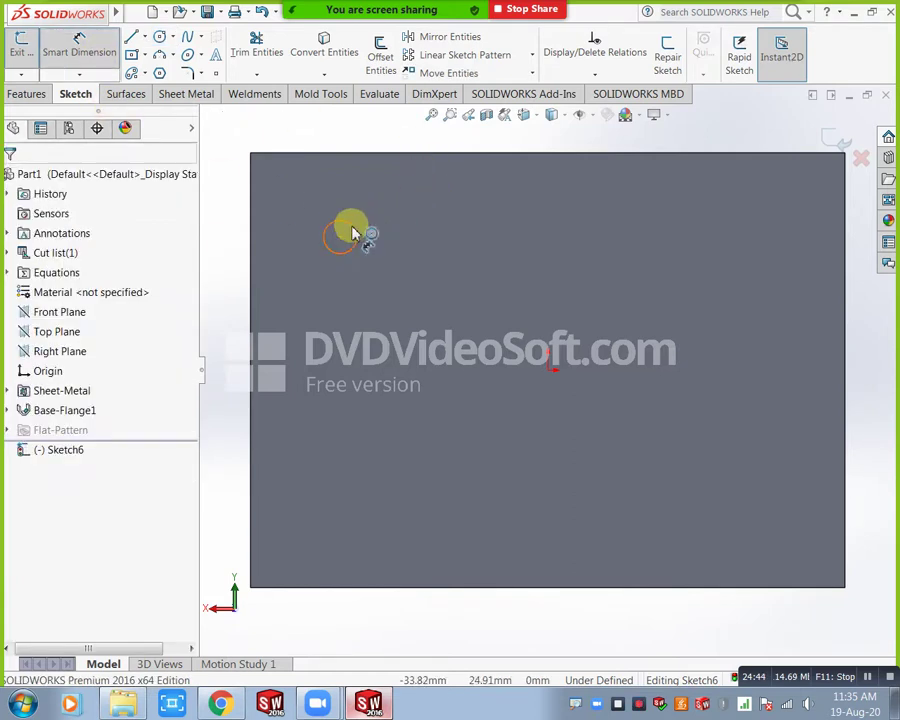
{"action": "left_click", "coordinate": [356, 232]}
{"action": "left_click", "coordinate": [410, 194]}
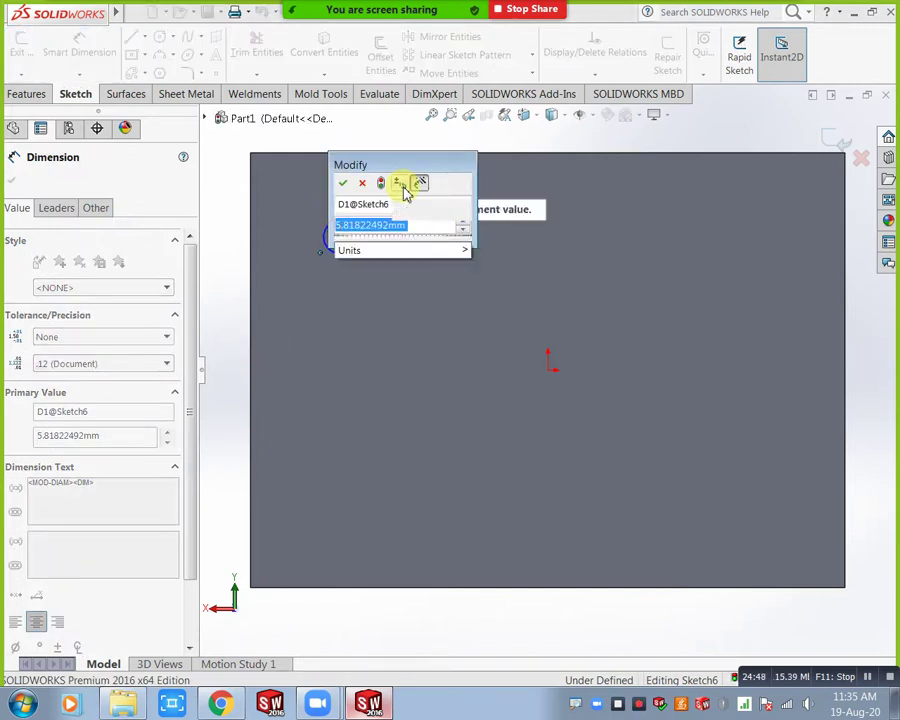
{"action": "type", "text": "3"}
{"action": "key", "text": "Return"}
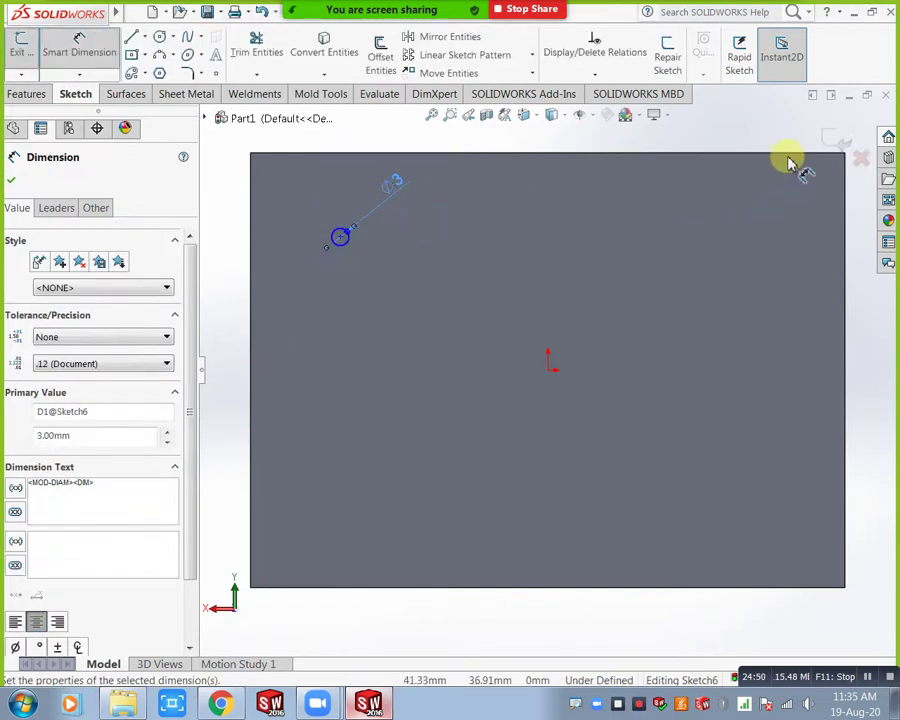
{"action": "left_click", "coordinate": [820, 144]}
Cut the circle through the plate with a Blind Extruded Cut 10 mm deep, with Normal cut enabled.
{"action": "middle_click_drag", "start_coordinate": [488, 486], "coordinate": [466, 364]}
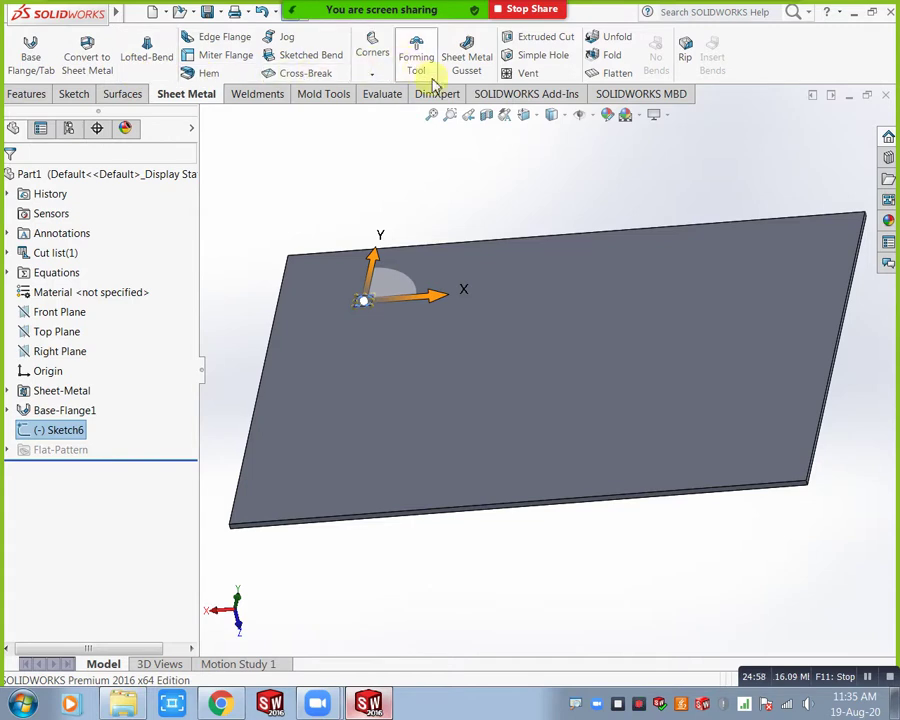
{"action": "left_click", "coordinate": [542, 40]}
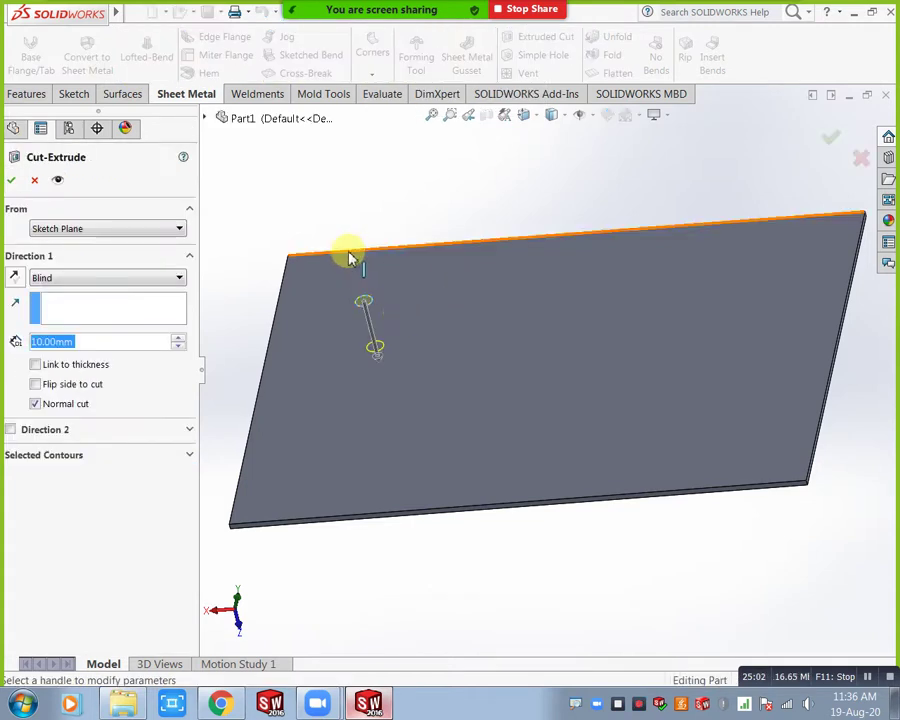
{"action": "left_click", "coordinate": [10, 180]}
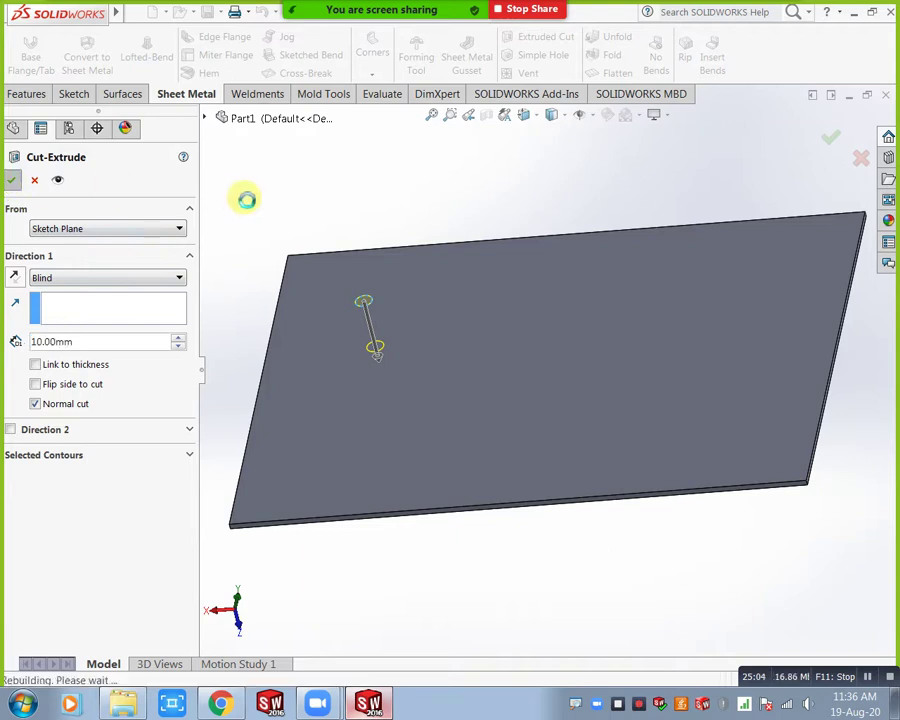
Start a Linear Pattern of the hole cut along the plate's long edge, with Direction 1 reversed to run across the plate.
{"action": "middle_click_drag", "start_coordinate": [262, 240], "coordinate": [297, 217]}
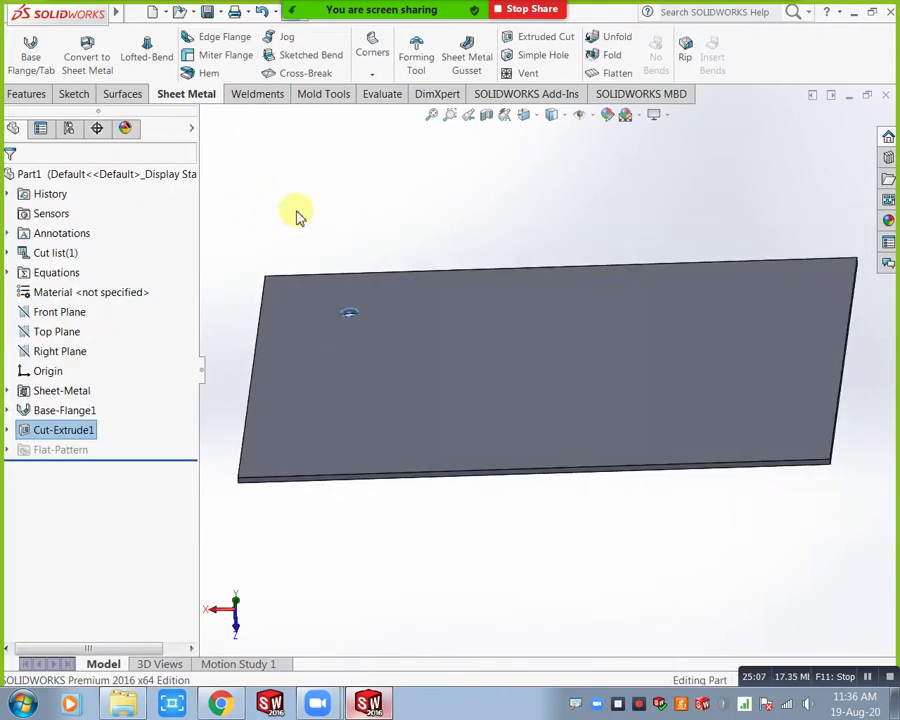
{"action": "left_click", "coordinate": [62, 429]}
{"action": "middle_click_drag", "start_coordinate": [420, 225], "coordinate": [408, 275]}
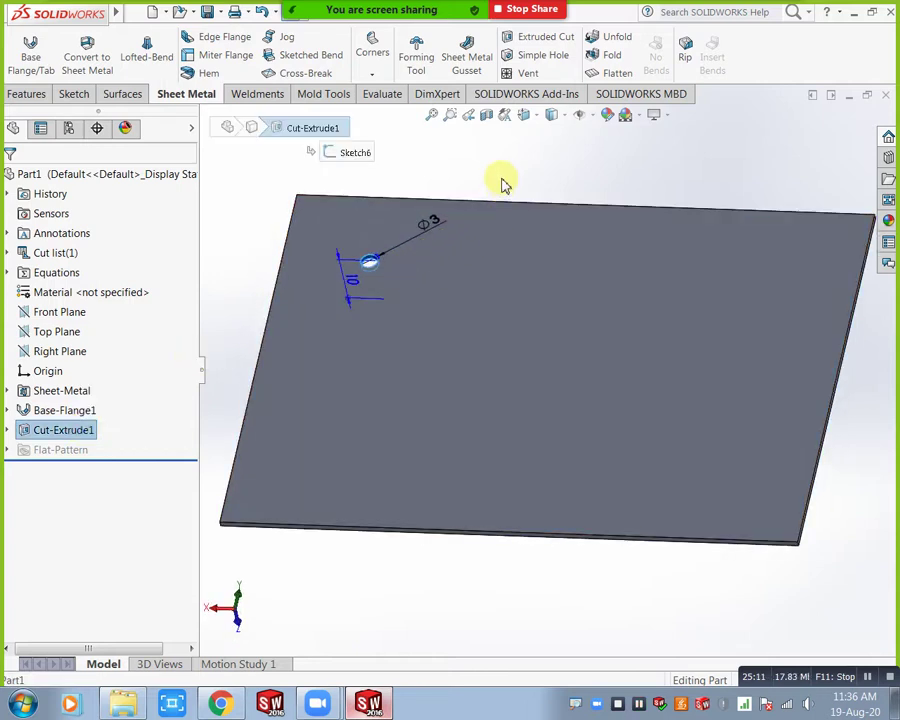
{"action": "left_click", "coordinate": [24, 95]}
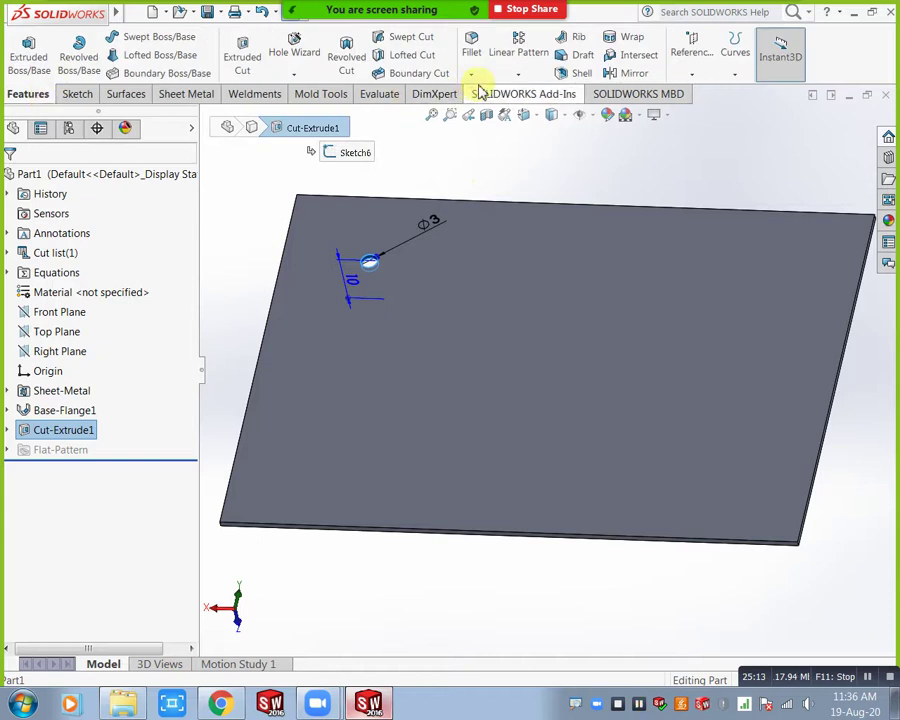
{"action": "left_click", "coordinate": [516, 75]}
{"action": "left_click", "coordinate": [529, 107]}
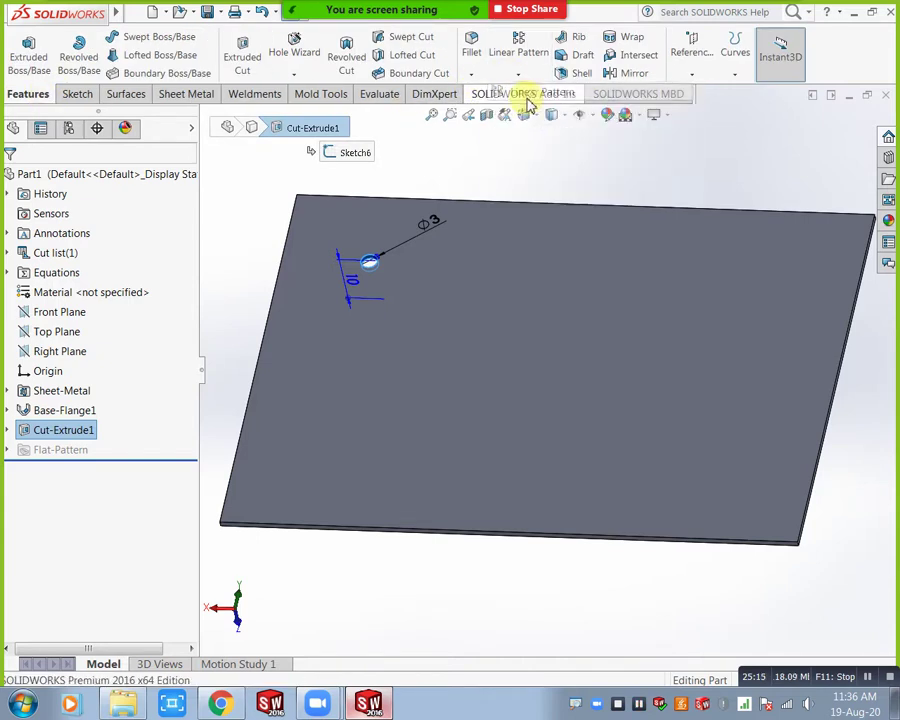
{"action": "middle_click_drag", "start_coordinate": [584, 181], "coordinate": [490, 207]}
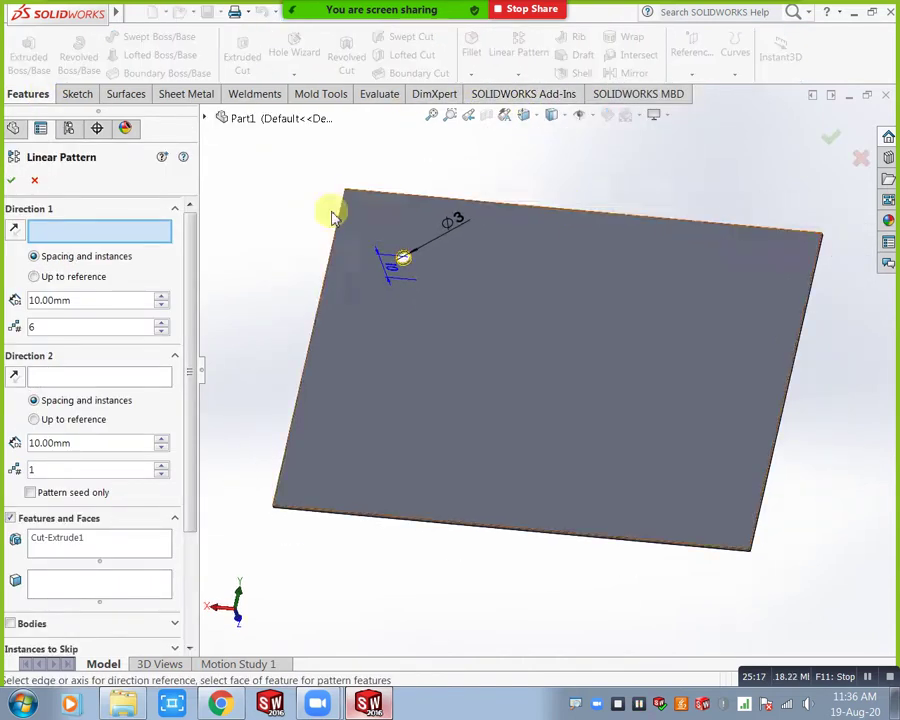
{"action": "left_click", "coordinate": [617, 220]}
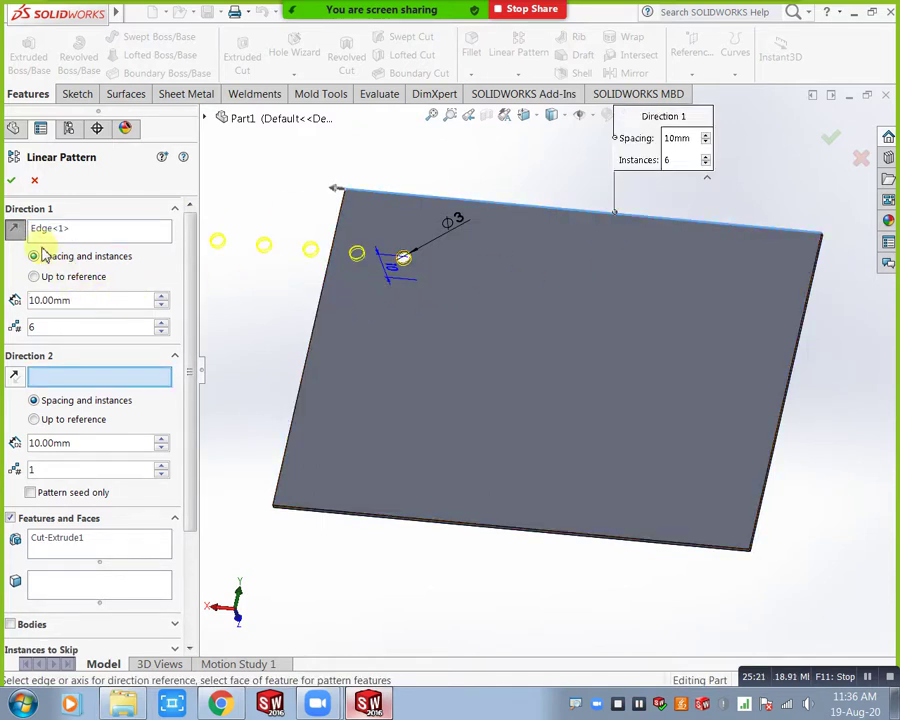
{"action": "left_click", "coordinate": [16, 232]}
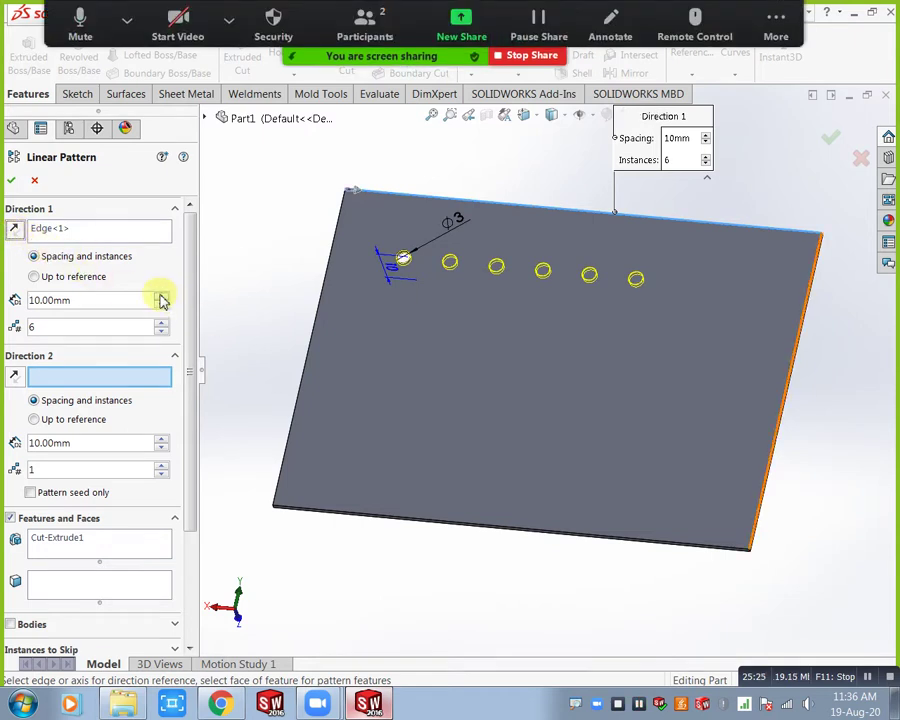
Set the pattern's Direction 1 to 6 mm spacing and 13 instances.
{"action": "left_click", "coordinate": [160, 323]}
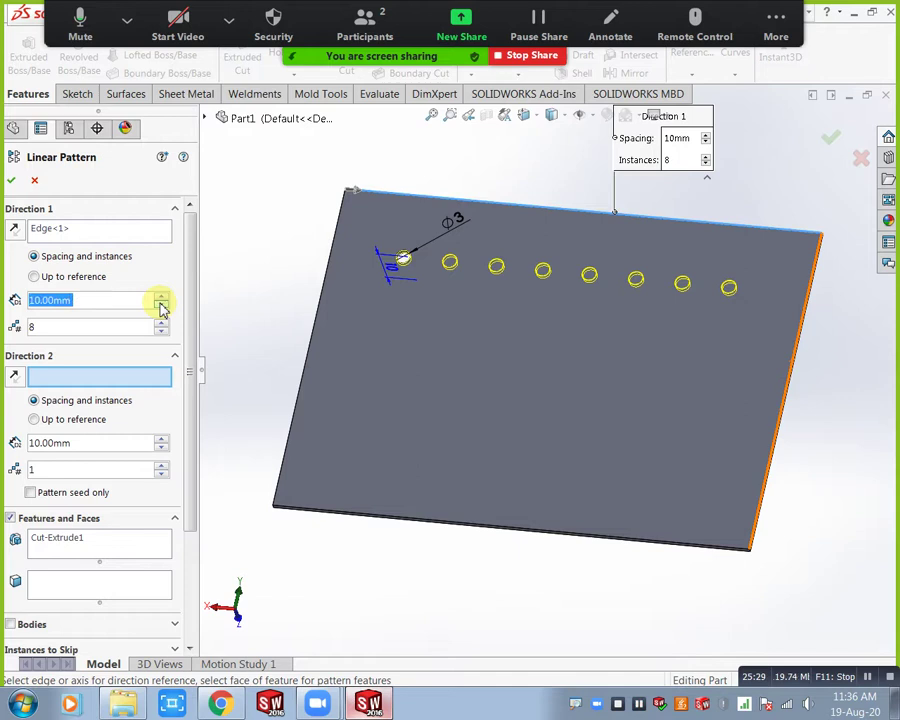
{"action": "type", "text": "6"}
{"action": "key", "text": "Return"}
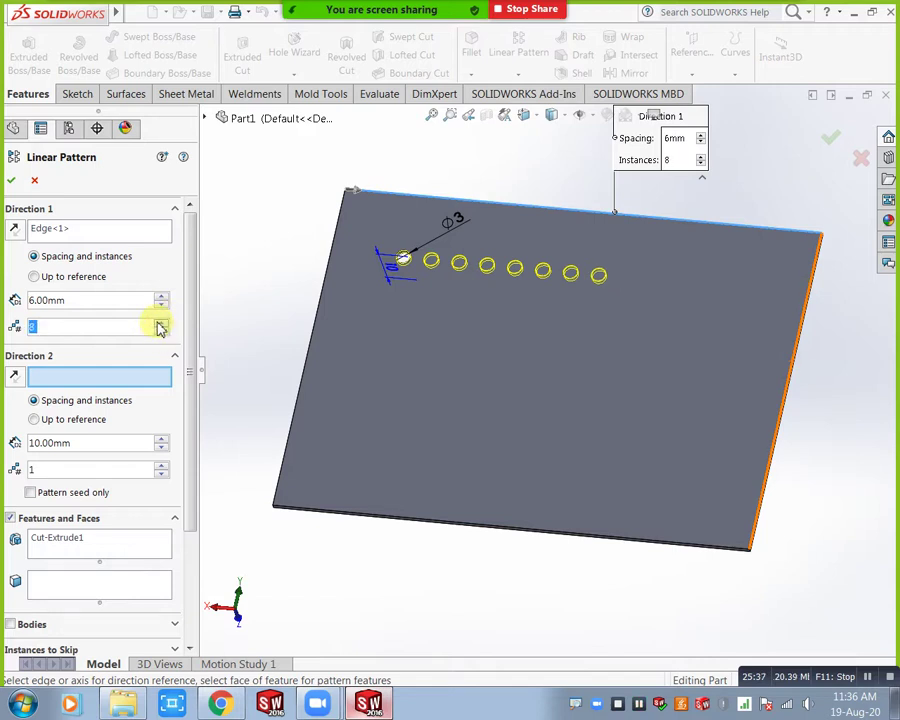
{"action": "left_click", "coordinate": [160, 324]}
{"action": "left_click", "coordinate": [160, 324]}
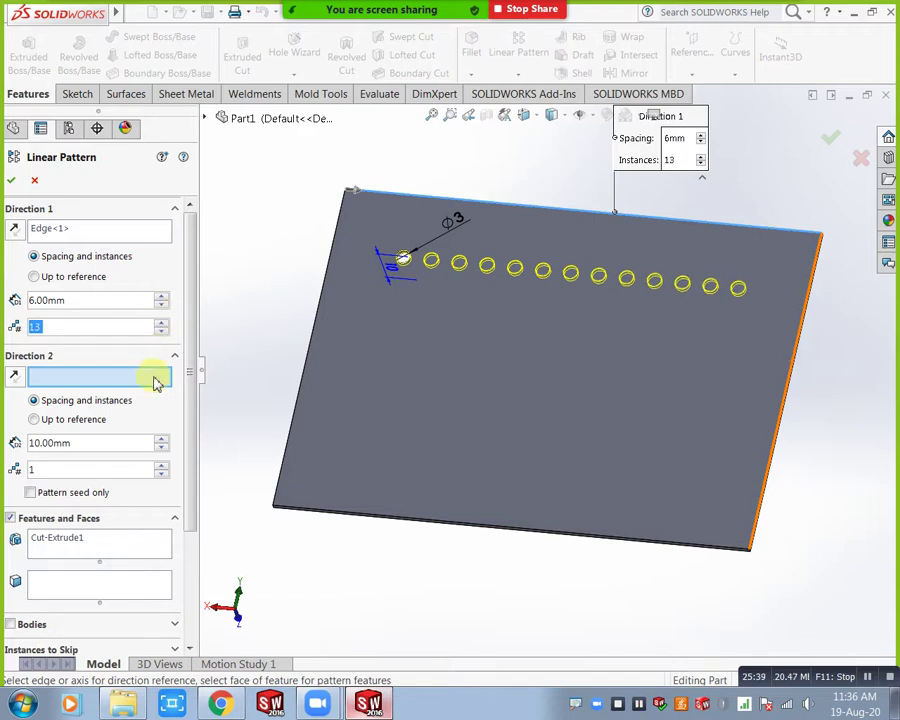
Use the plate's short edge nearest the hole as Direction 2 and set its spacing to 6 mm.
{"action": "left_click", "coordinate": [308, 353]}
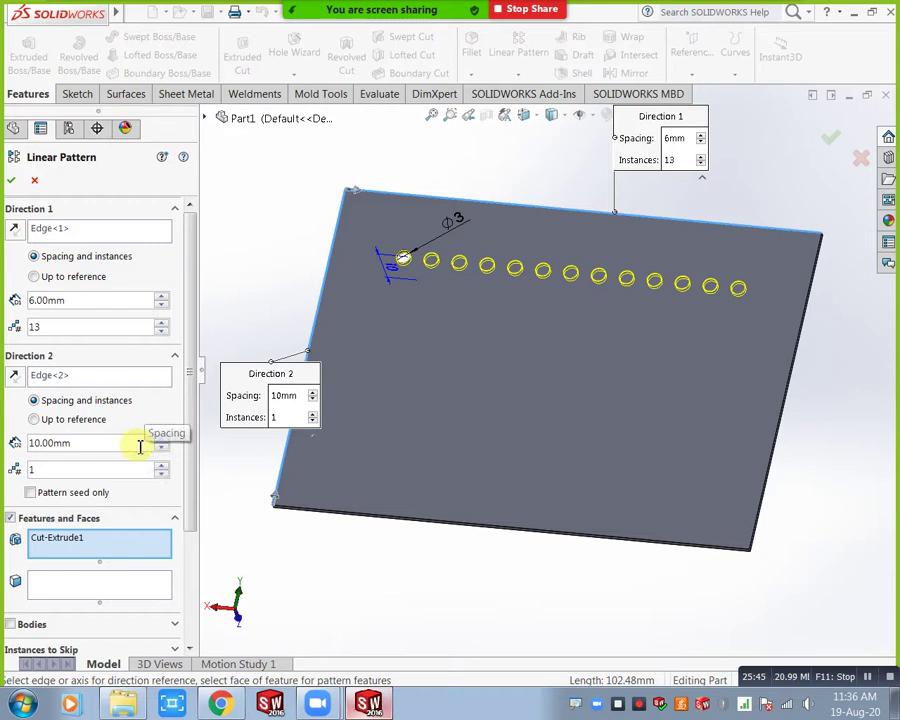
{"action": "key", "text": "BackSpace"}
{"action": "key", "text": "BackSpace"}
{"action": "key", "text": "BackSpace"}
{"action": "key", "text": "BackSpace"}
{"action": "key", "text": "BackSpace"}
{"action": "key", "text": "BackSpace"}
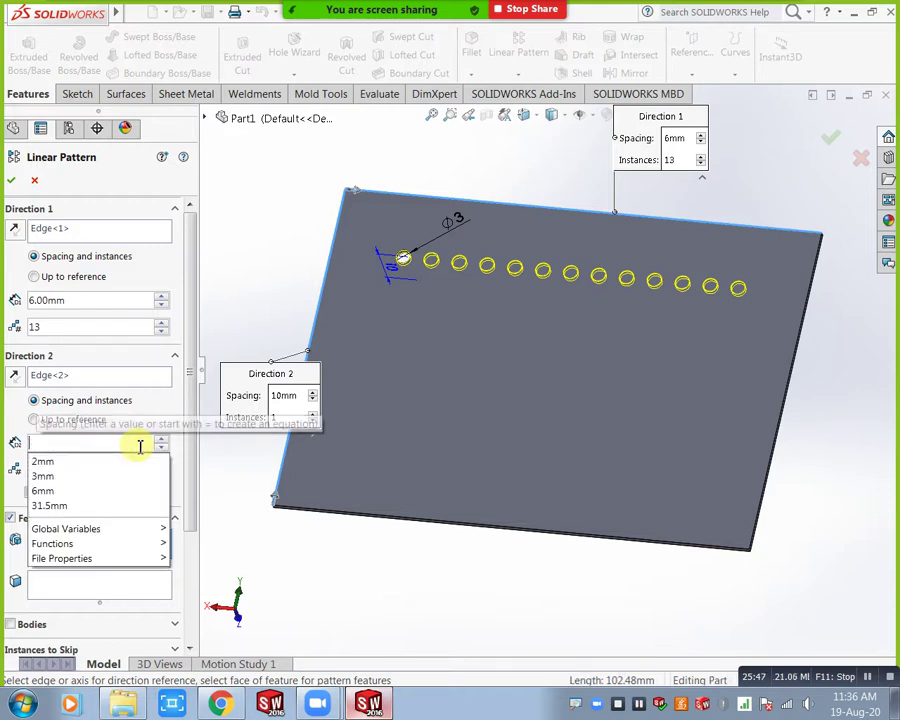
{"action": "type", "text": "6"}
{"action": "key", "text": "Return"}
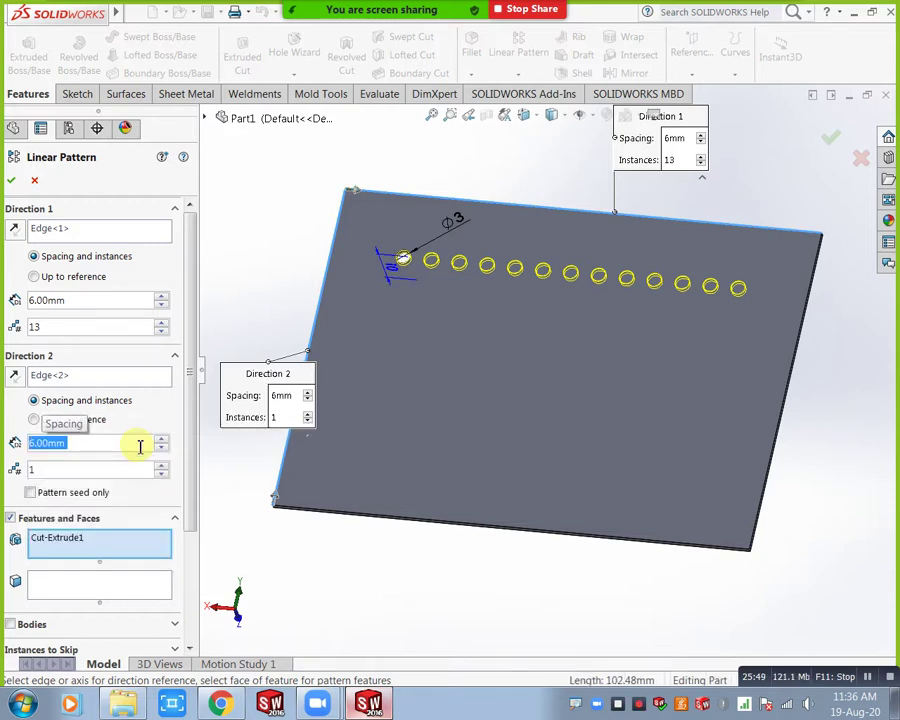
Reverse Direction 2 toward the plate's far side, set it to 9 instances, and complete the linear pattern.
{"action": "left_click", "coordinate": [160, 466]}
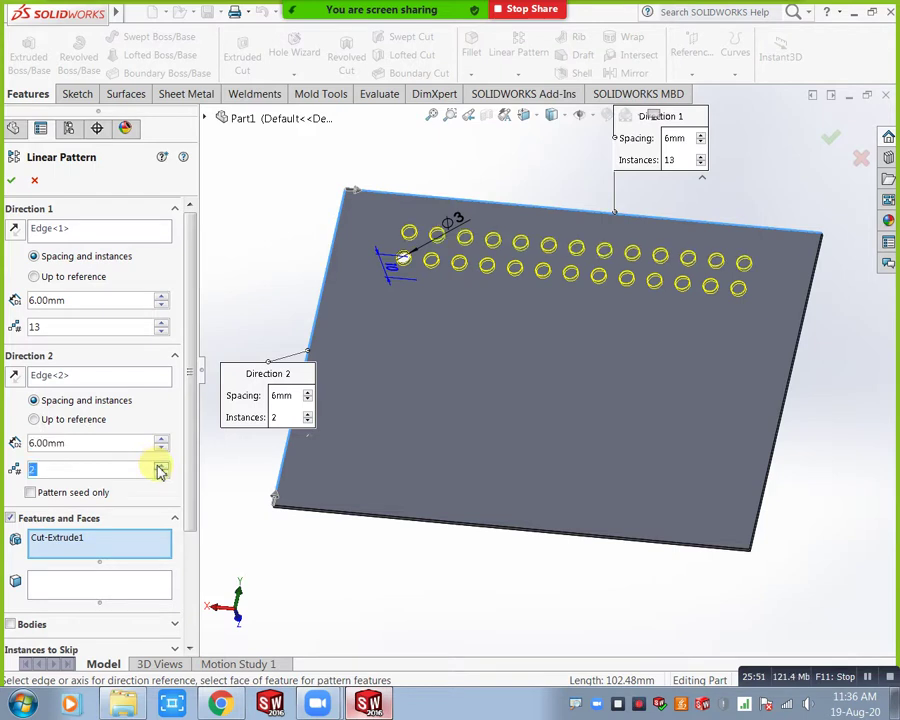
{"action": "left_click", "coordinate": [15, 379]}
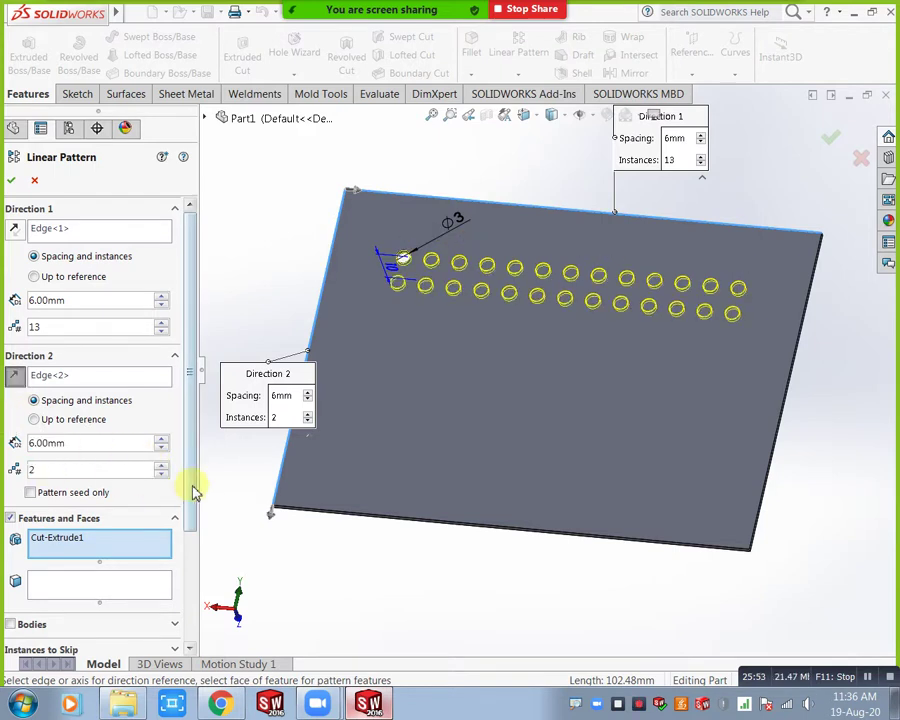
{"action": "left_click", "coordinate": [160, 466]}
{"action": "left_click", "coordinate": [160, 466]}
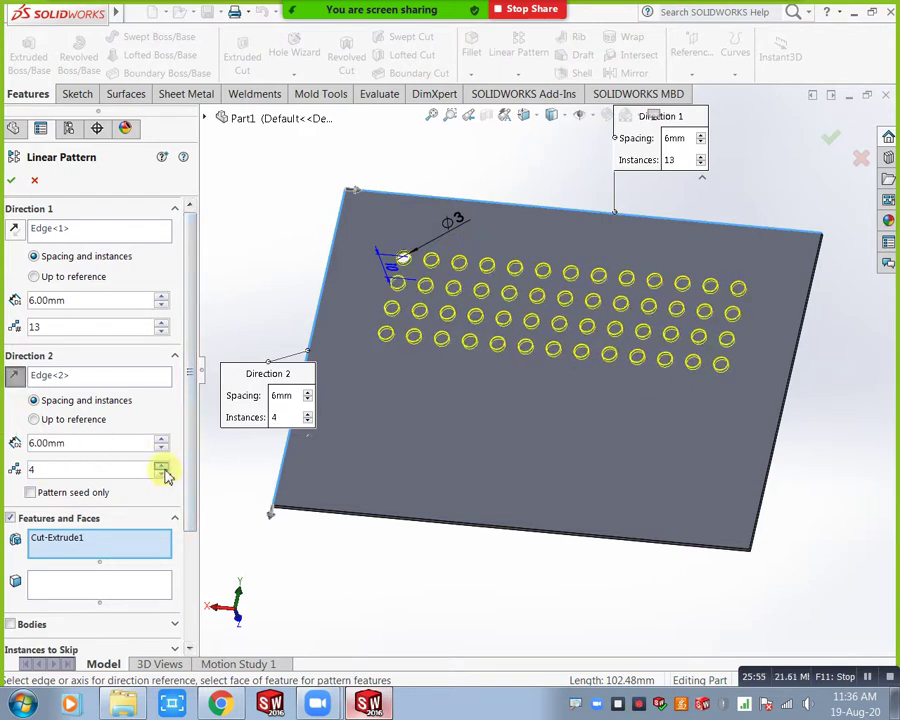
{"action": "left_click", "coordinate": [160, 466]}
{"action": "left_click", "coordinate": [160, 466]}
{"action": "left_click", "coordinate": [160, 466]}
{"action": "left_click", "coordinate": [160, 466]}
{"action": "left_click", "coordinate": [160, 466]}
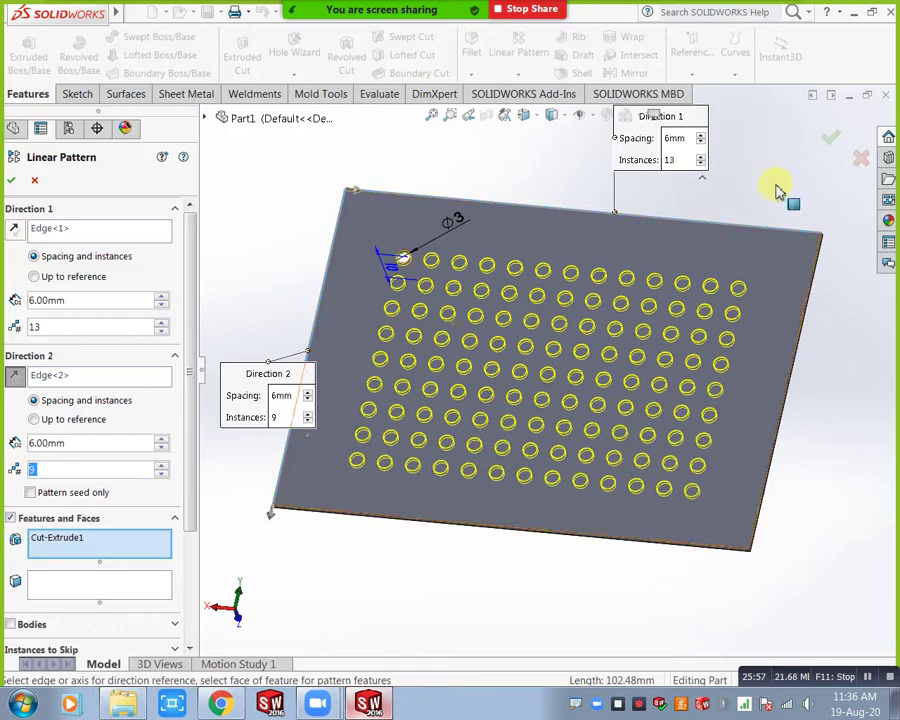
{"action": "left_click", "coordinate": [829, 144]}
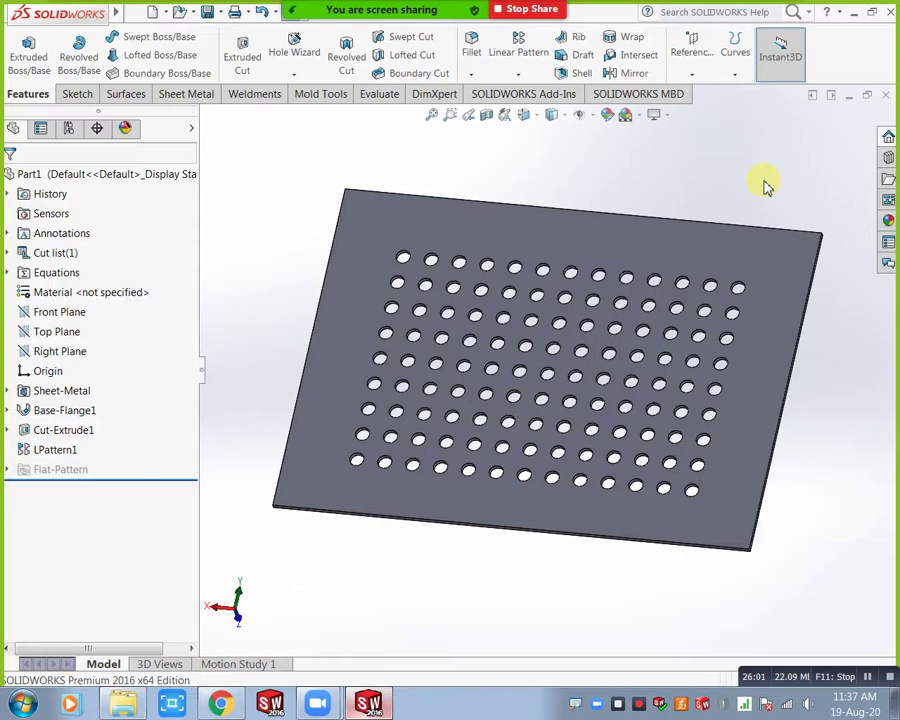
Delete the linear pattern and the extruded hole cut together, keeping the circle sketch.
{"action": "middle_click_drag", "start_coordinate": [653, 267], "coordinate": [412, 416]}
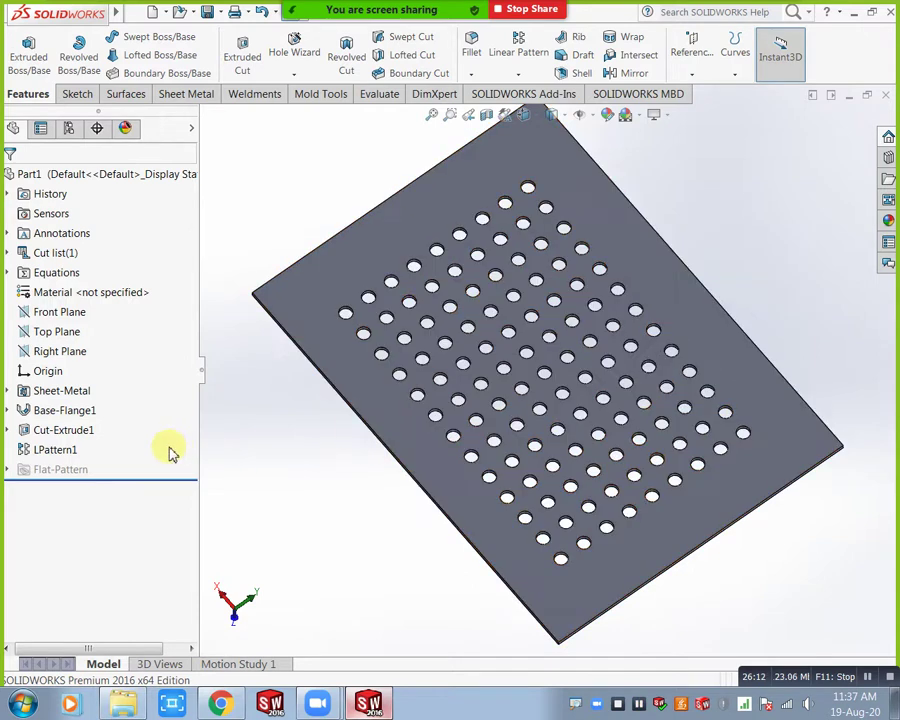
{"action": "left_click", "coordinate": [72, 451]}
{"action": "left_click", "coordinate": [75, 433], "text": "ctrl"}
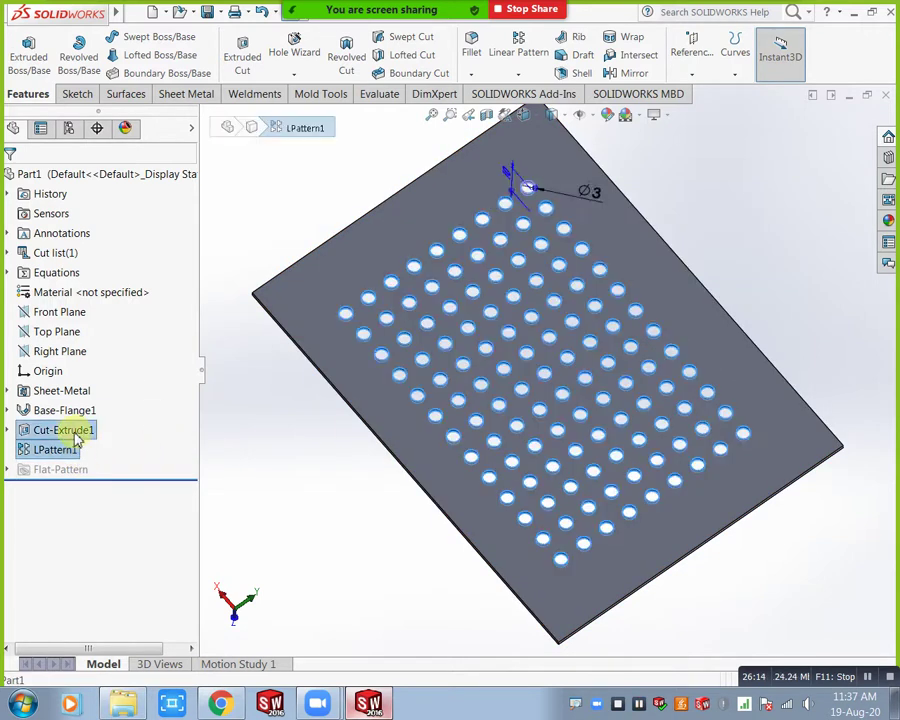
{"action": "right_click", "coordinate": [75, 437]}
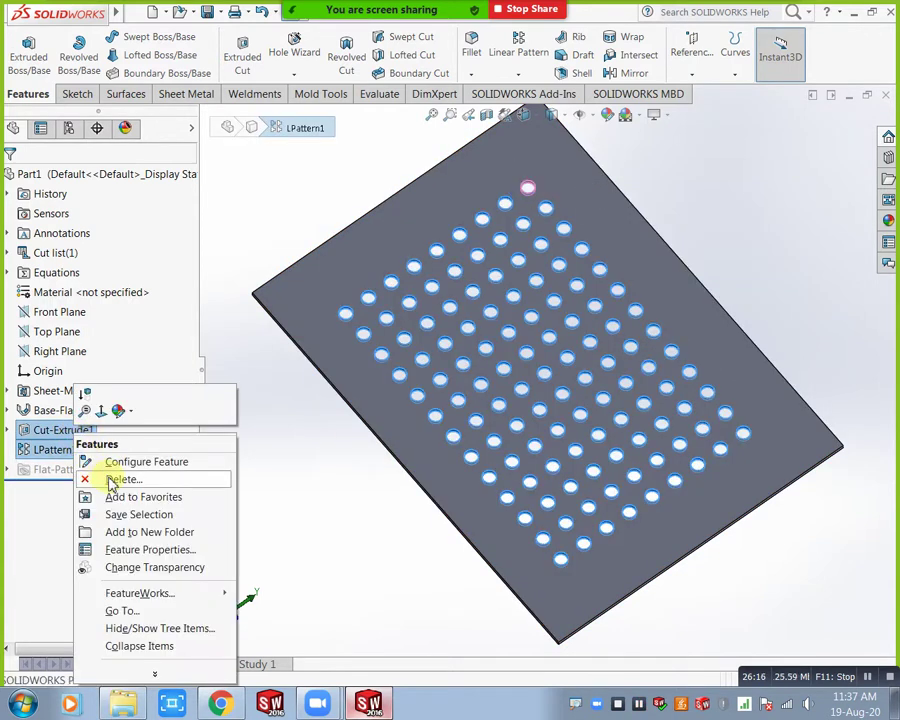
{"action": "left_click", "coordinate": [90, 477]}
{"action": "left_click", "coordinate": [674, 284]}
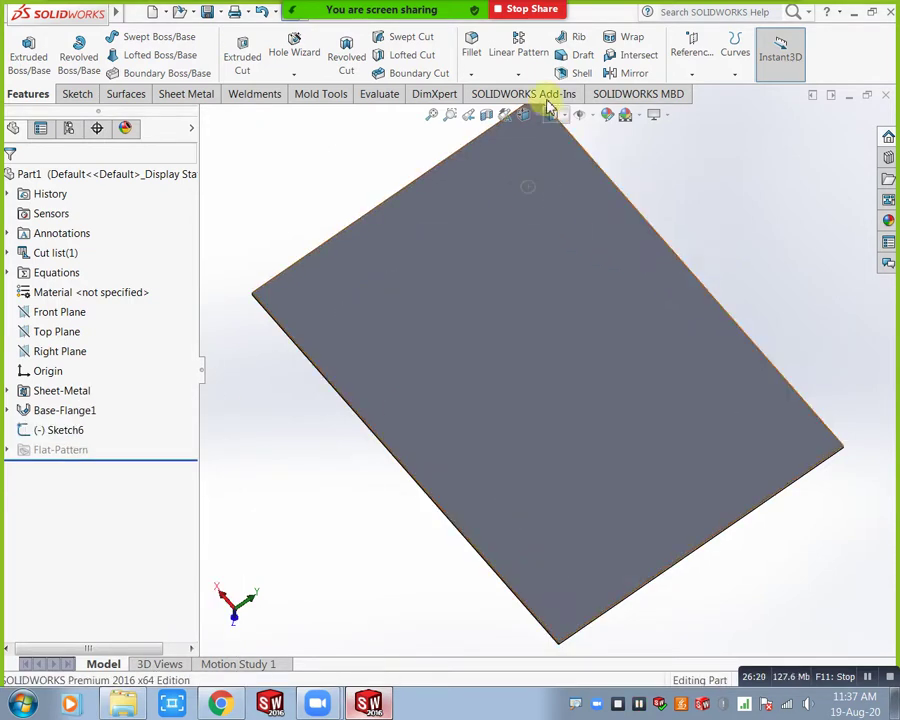
Cut the existing 3 mm circle through the plate with a 10 mm Blind Extruded Cut, with Normal cut enabled.
{"action": "left_click", "coordinate": [189, 96]}
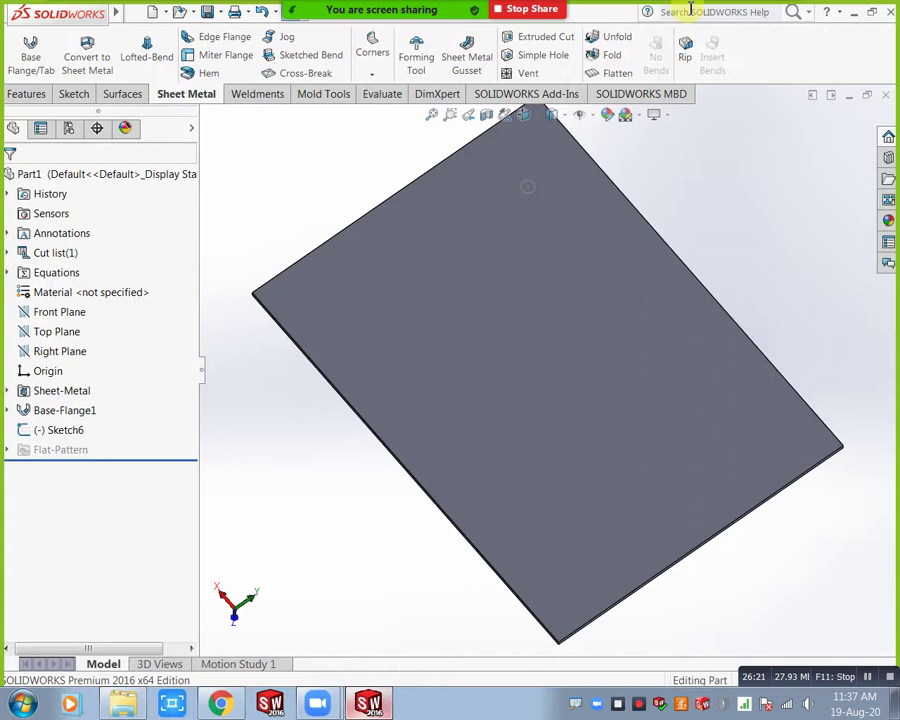
{"action": "left_click", "coordinate": [531, 40]}
{"action": "left_click", "coordinate": [532, 186]}
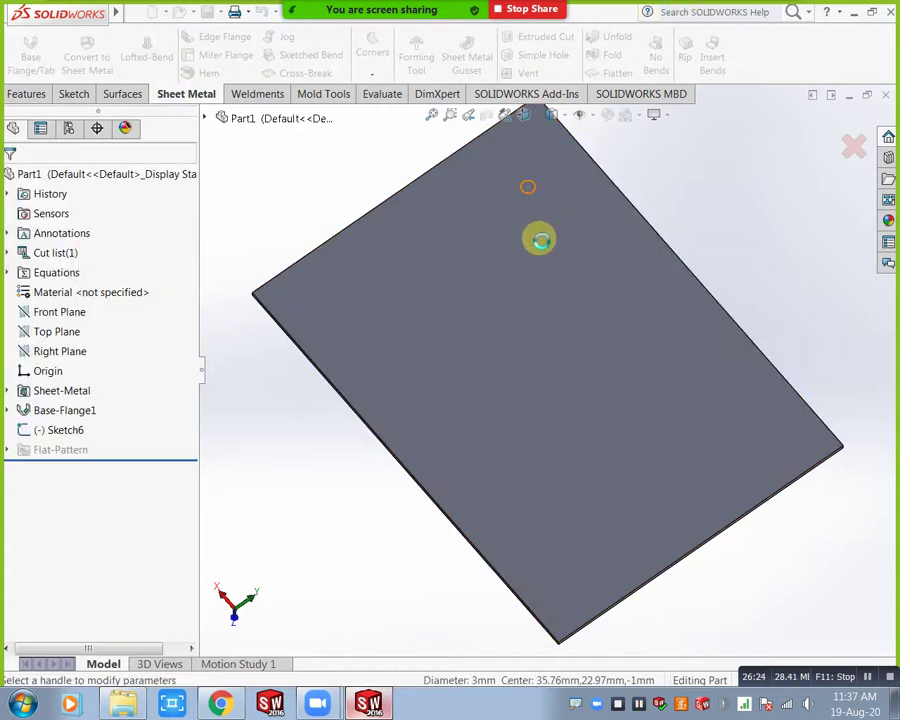
{"action": "left_click", "coordinate": [11, 182]}
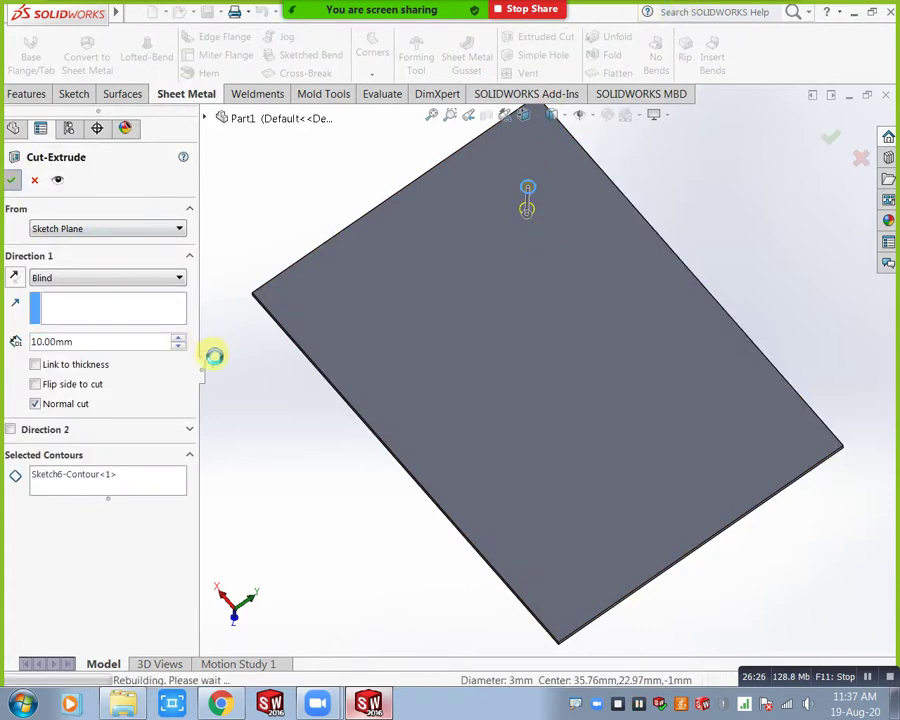
Sketch an arched three-point spline across the middle of the plate's large face in normal view, and close the sketch.
{"action": "left_click", "coordinate": [418, 297]}
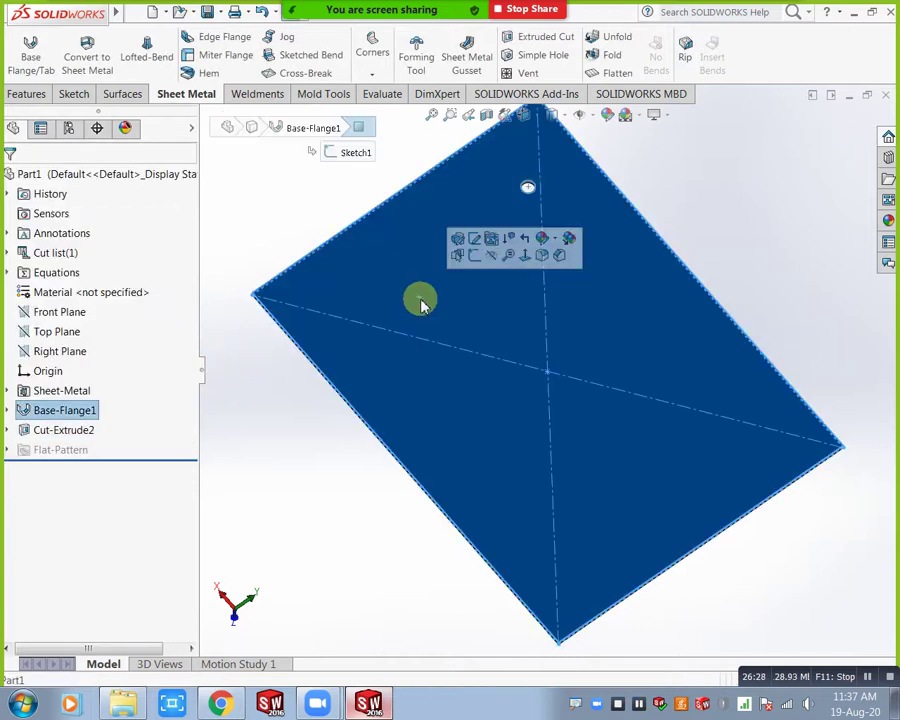
{"action": "left_click", "coordinate": [478, 256]}
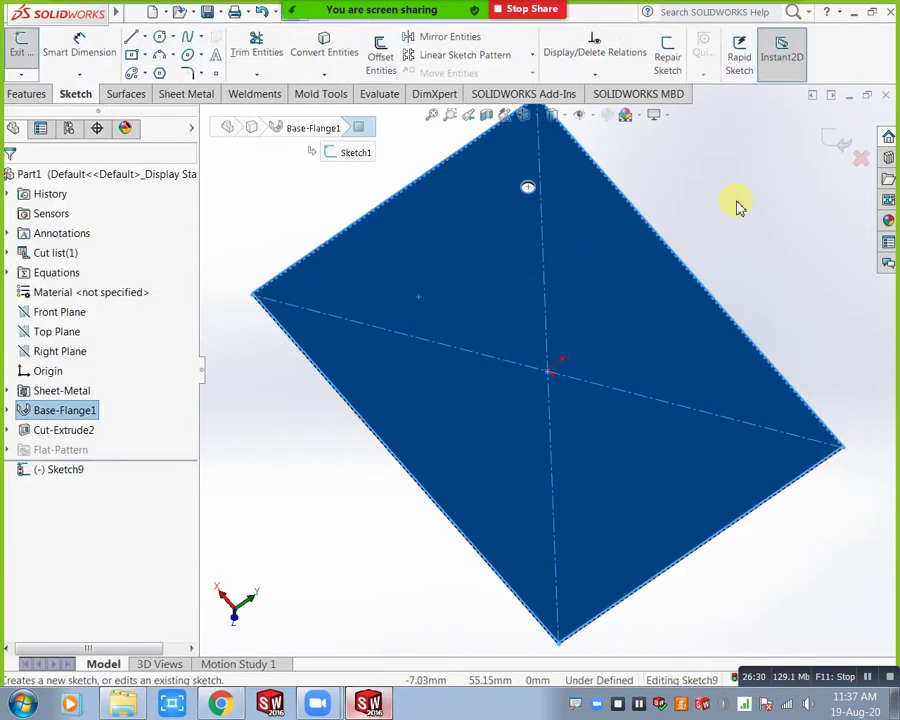
{"action": "key", "text": "ctrl+8"}
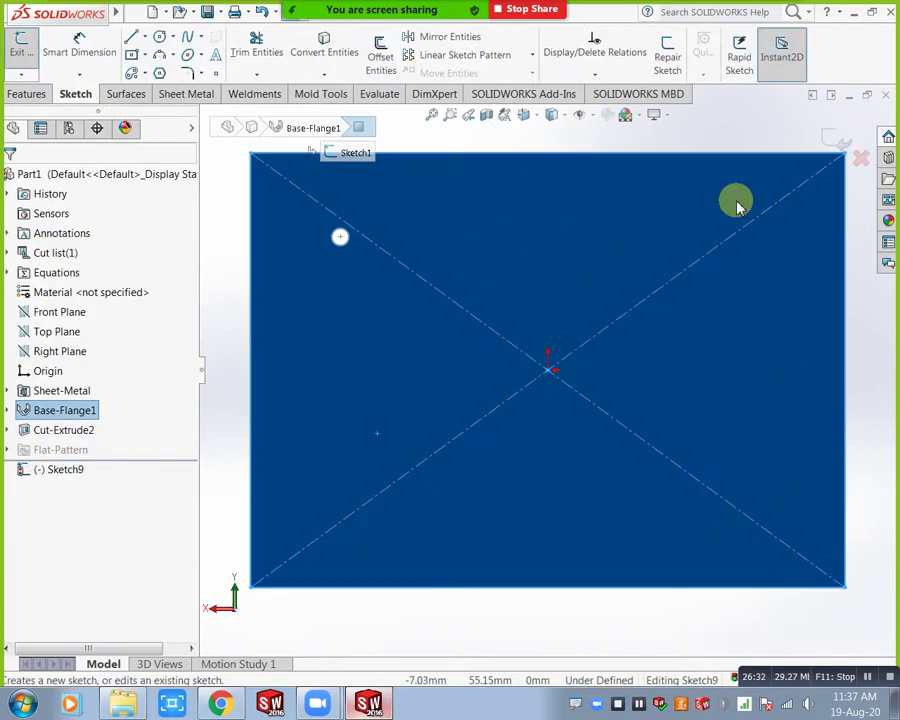
{"action": "left_click", "coordinate": [187, 38]}
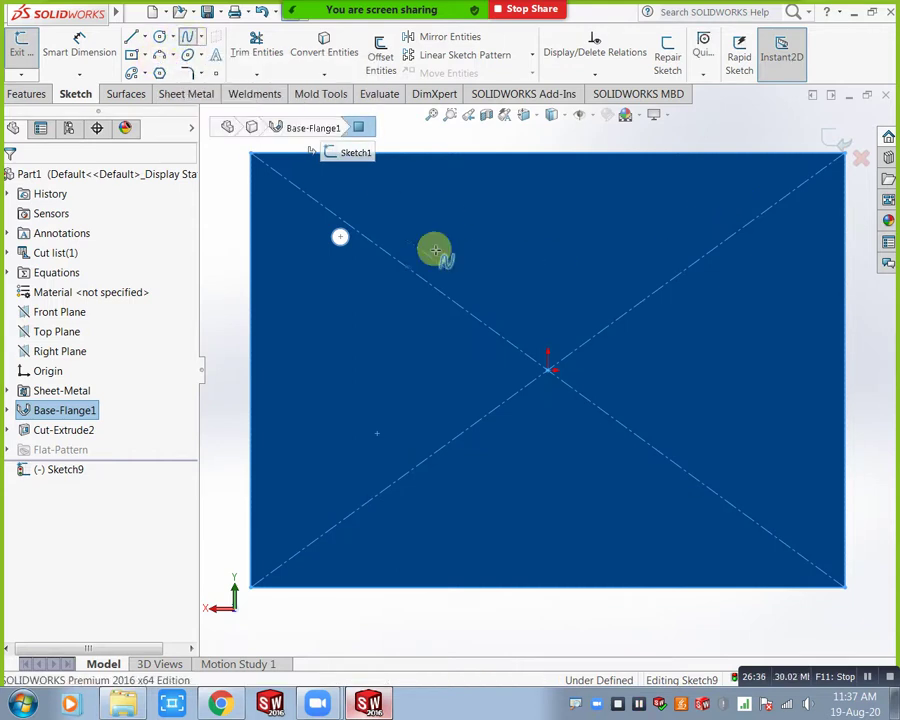
{"action": "left_click", "coordinate": [390, 300]}
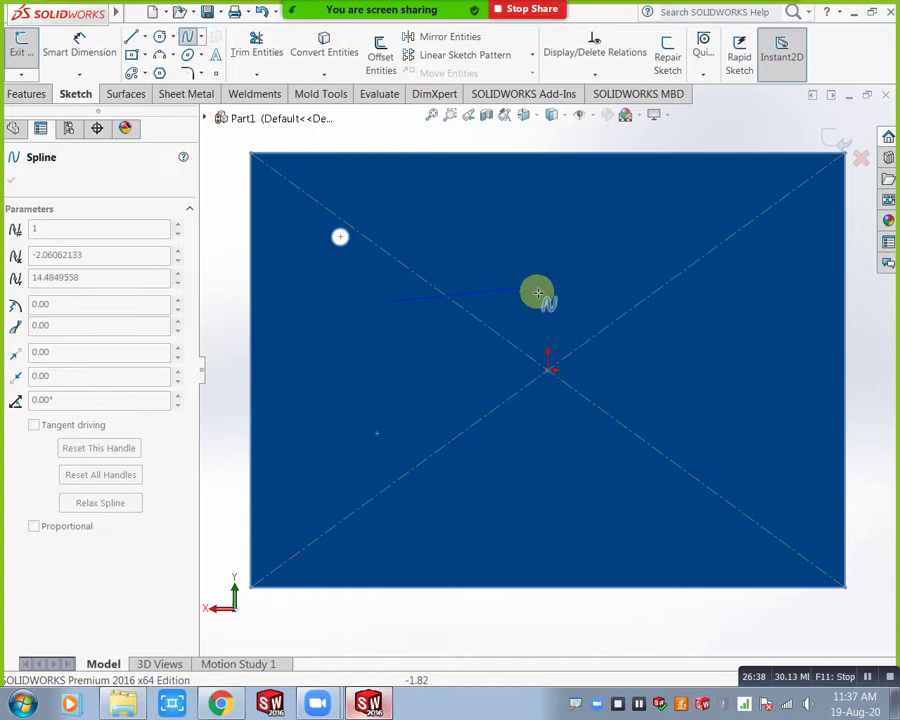
{"action": "left_click", "coordinate": [538, 293]}
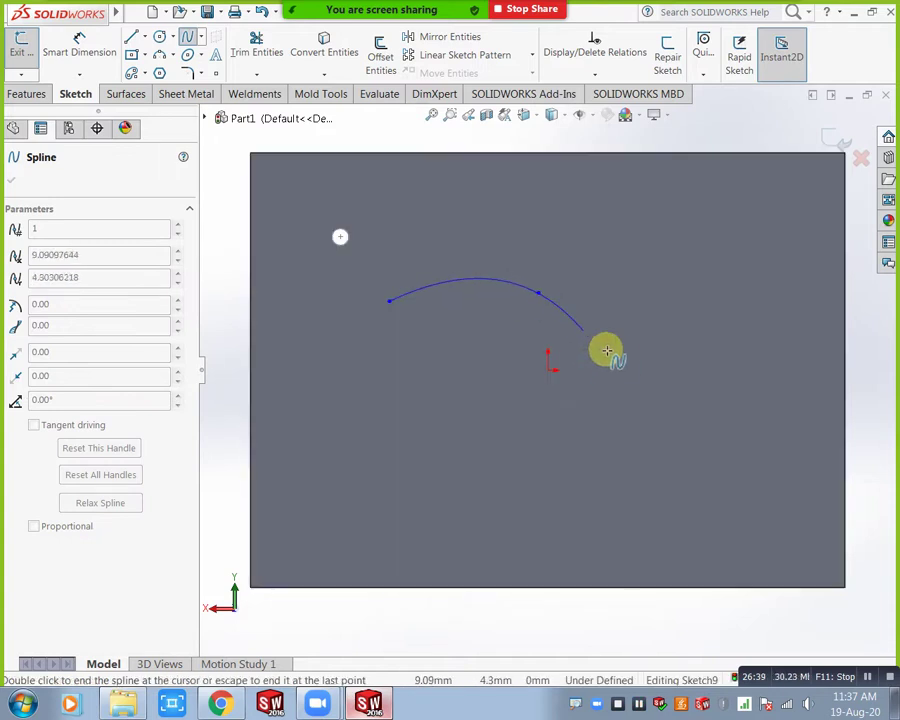
{"action": "left_click", "coordinate": [663, 397]}
{"action": "right_click", "coordinate": [715, 378]}
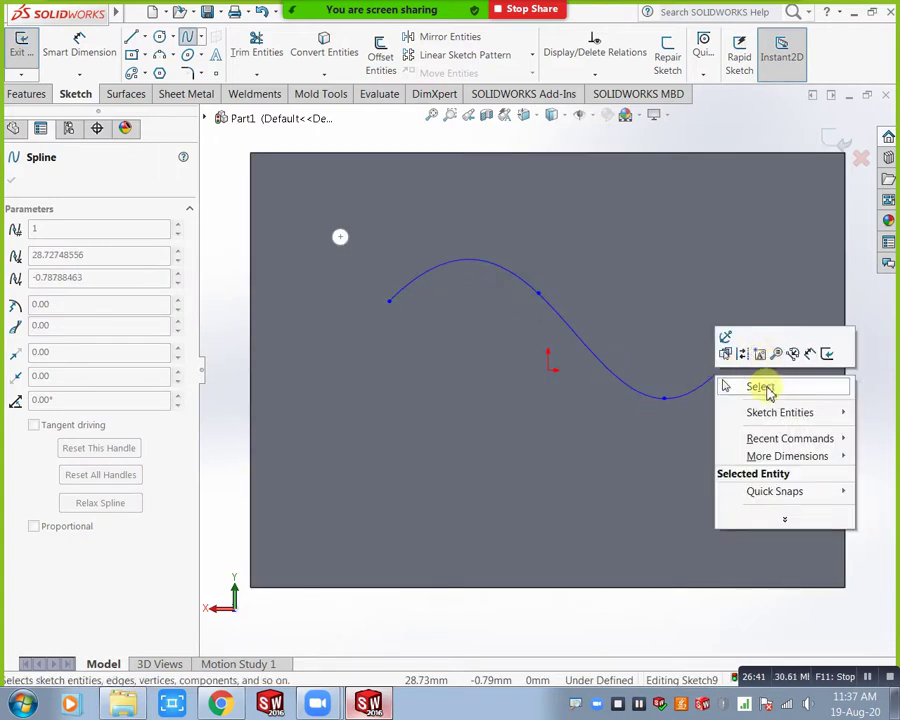
{"action": "left_click", "coordinate": [766, 390]}
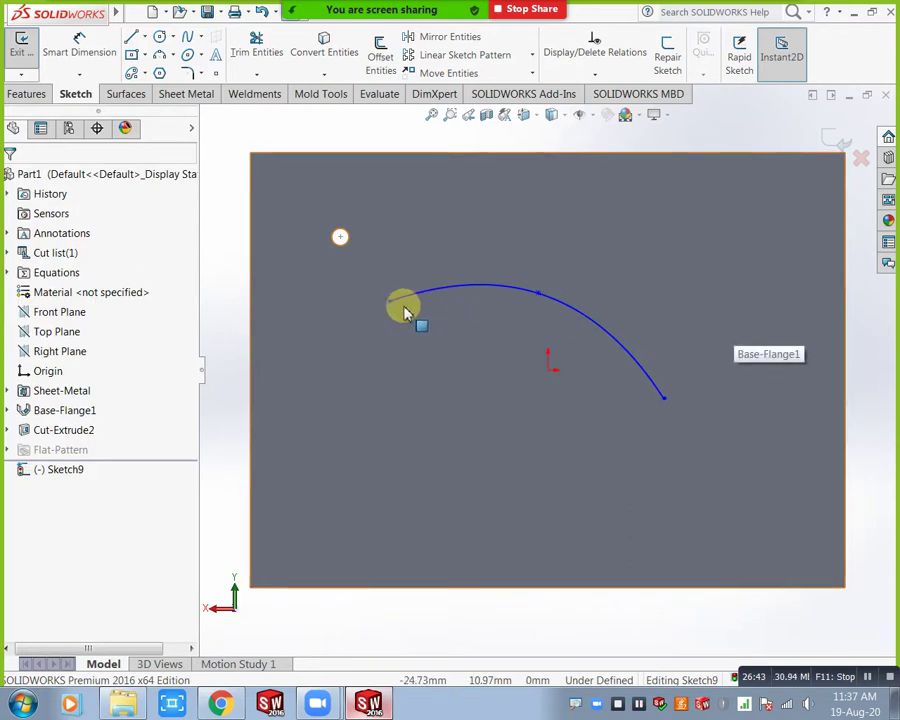
{"action": "left_click", "coordinate": [842, 143]}
Start a Curve Driven Pattern of the extruded hole cut, using the arched spline as the Direction 1 curve.
{"action": "mouse_move", "coordinate": [438, 456]}
{"action": "middle_mouse_down"}
{"action": "mouse_move", "coordinate": [433, 370]}
{"action": "mouse_move", "coordinate": [380, 340]}
{"action": "middle_mouse_up"}
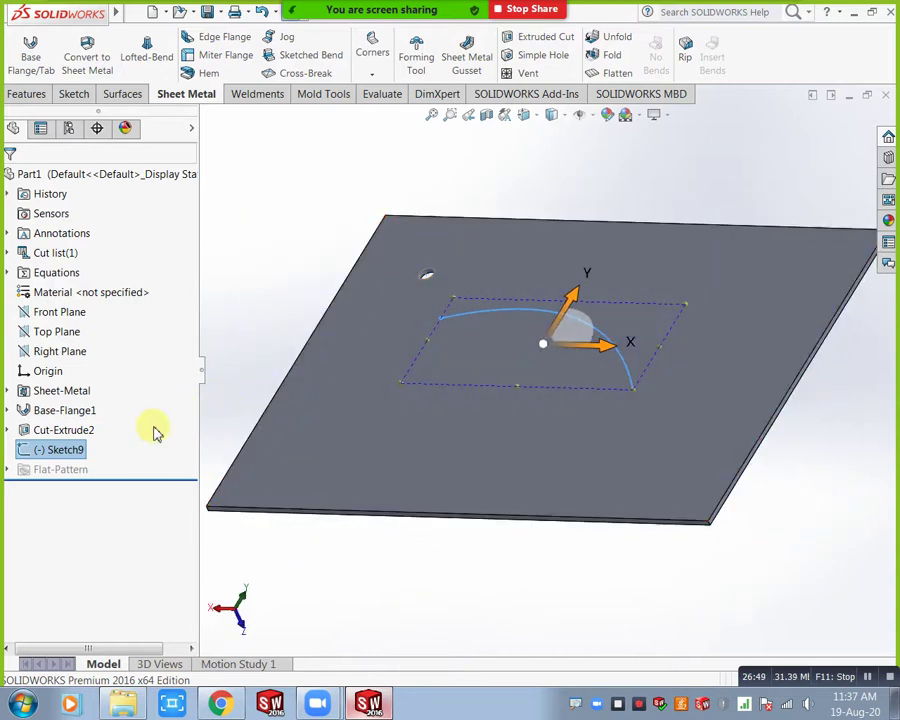
{"action": "left_click", "coordinate": [94, 430]}
{"action": "mouse_move", "coordinate": [289, 349]}
{"action": "middle_mouse_down"}
{"action": "mouse_move", "coordinate": [297, 261]}
{"action": "mouse_move", "coordinate": [240, 203]}
{"action": "middle_mouse_up"}
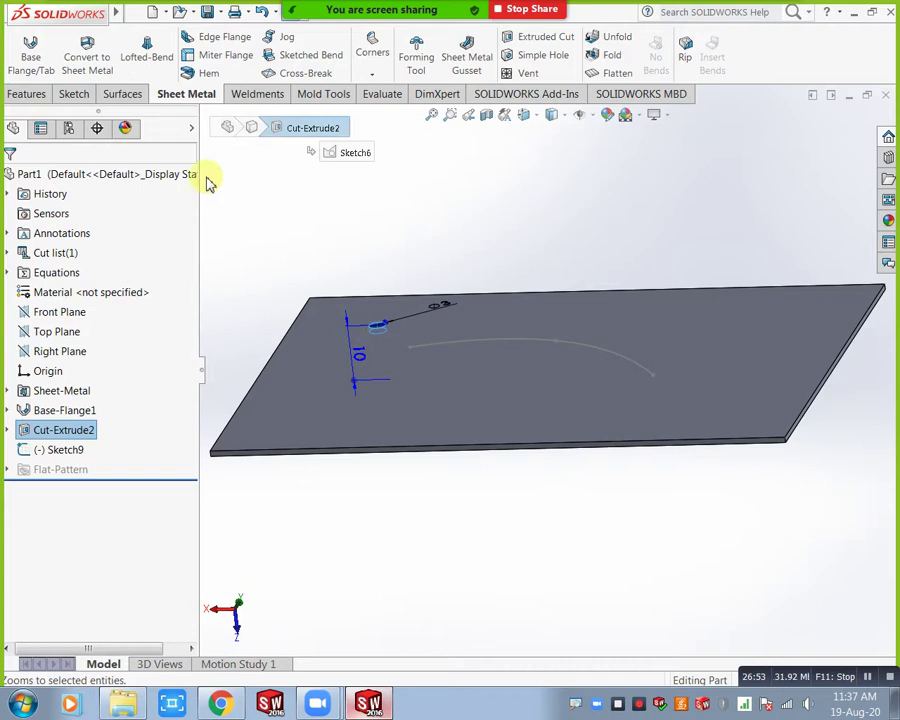
{"action": "left_click", "coordinate": [30, 94]}
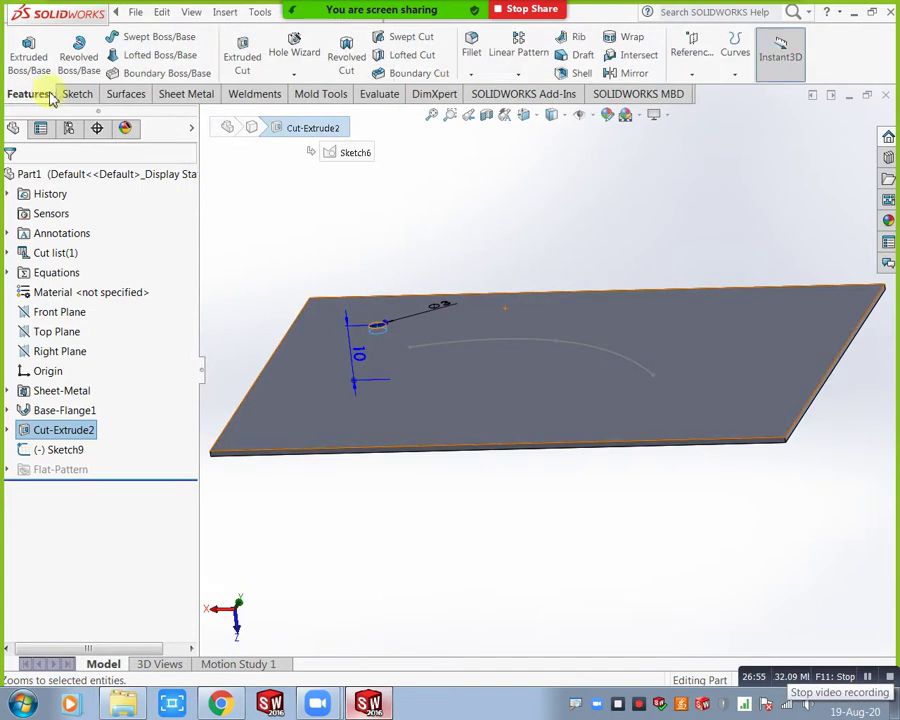
{"action": "left_click", "coordinate": [518, 74]}
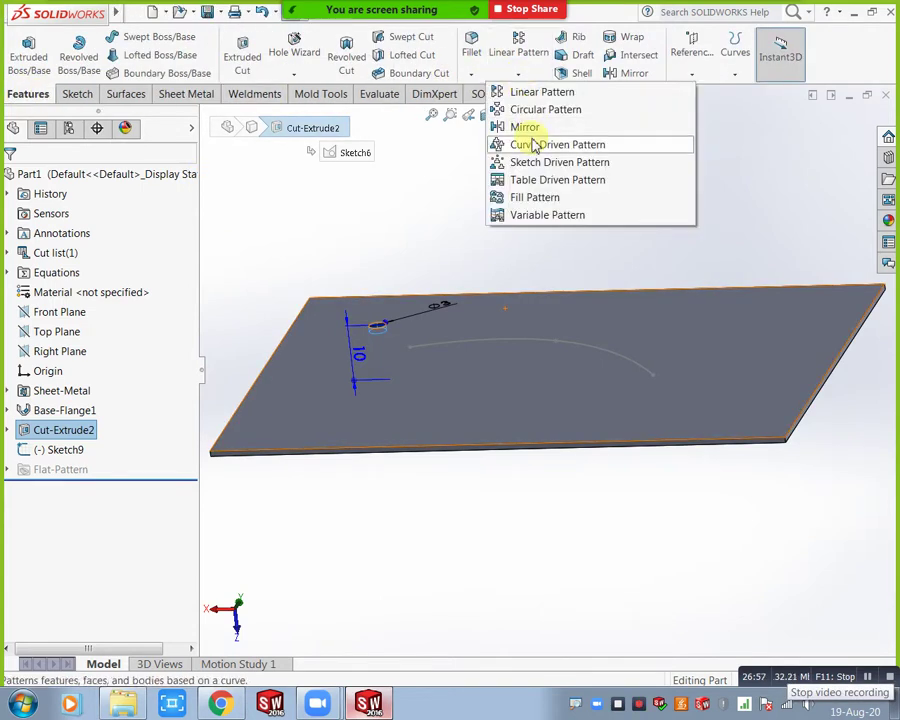
{"action": "left_click", "coordinate": [548, 184]}
{"action": "middle_click_drag", "start_coordinate": [554, 213], "coordinate": [552, 271]}
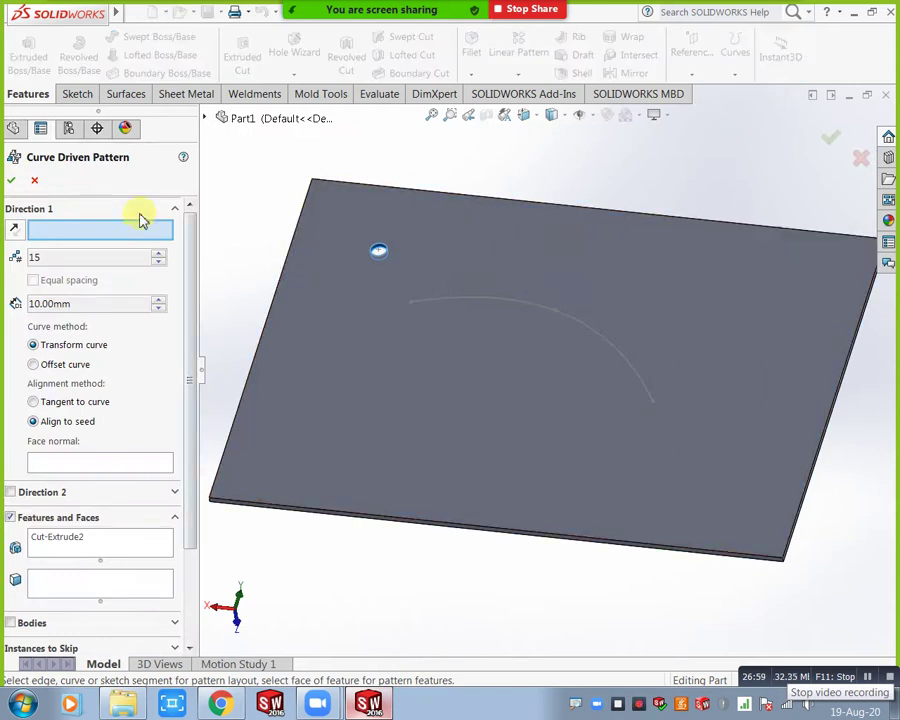
{"action": "left_click", "coordinate": [462, 301]}
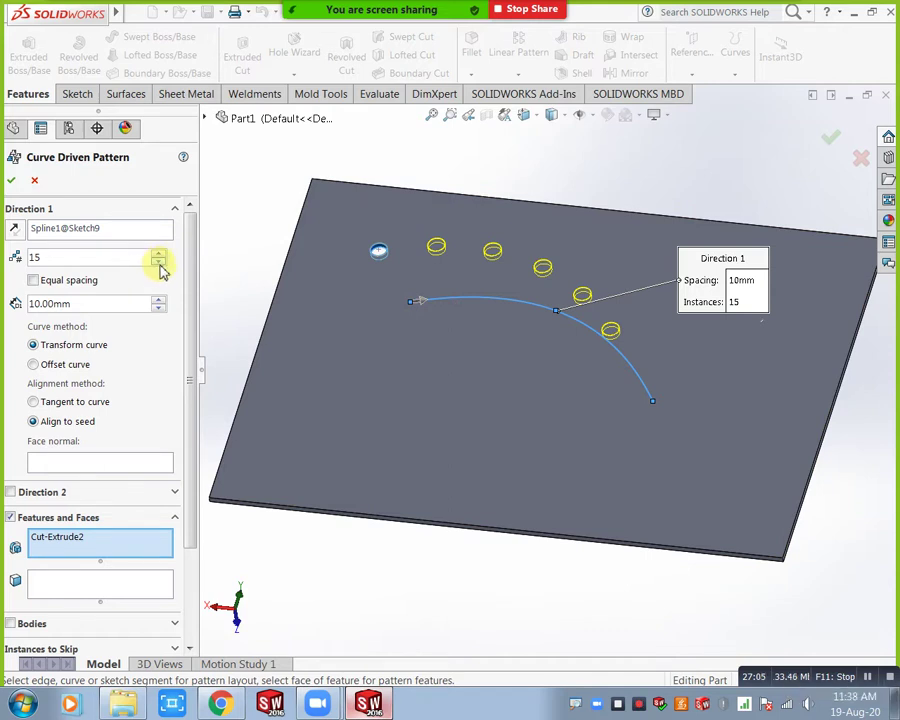
Set the curve pattern to 2.5 mm spacing and 23 instances, and complete it.
{"action": "left_click_drag", "start_coordinate": [150, 303], "coordinate": [5, 303]}
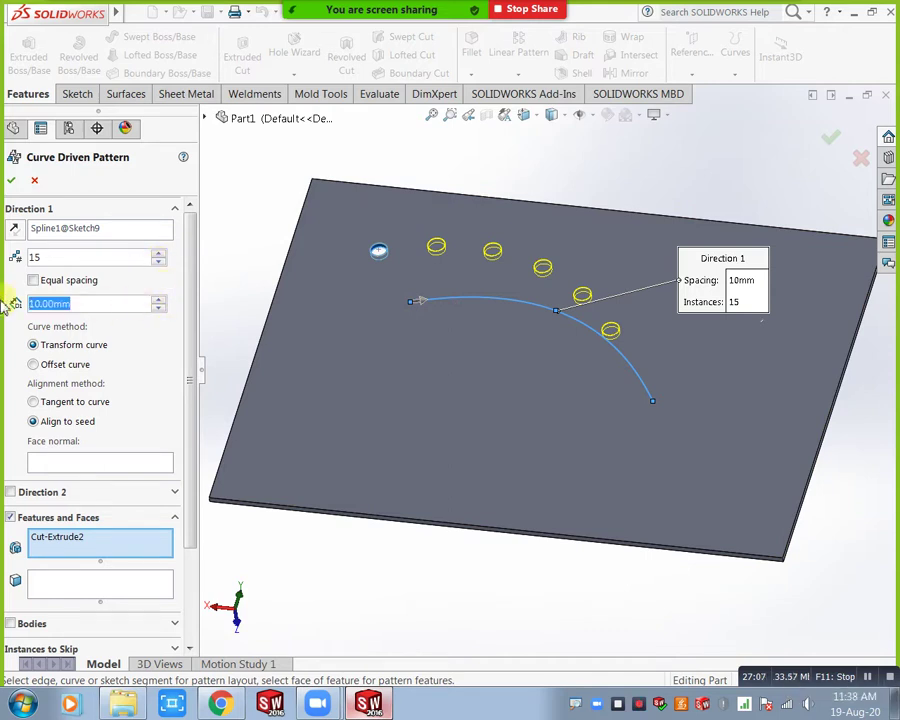
{"action": "type", "text": "2.5"}
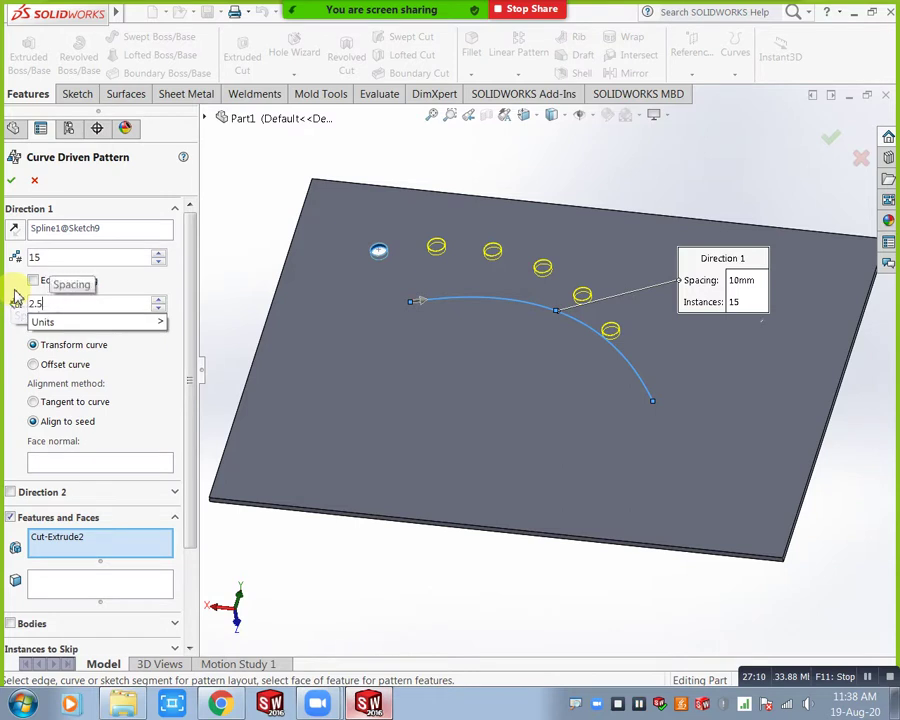
{"action": "key", "text": "Return"}
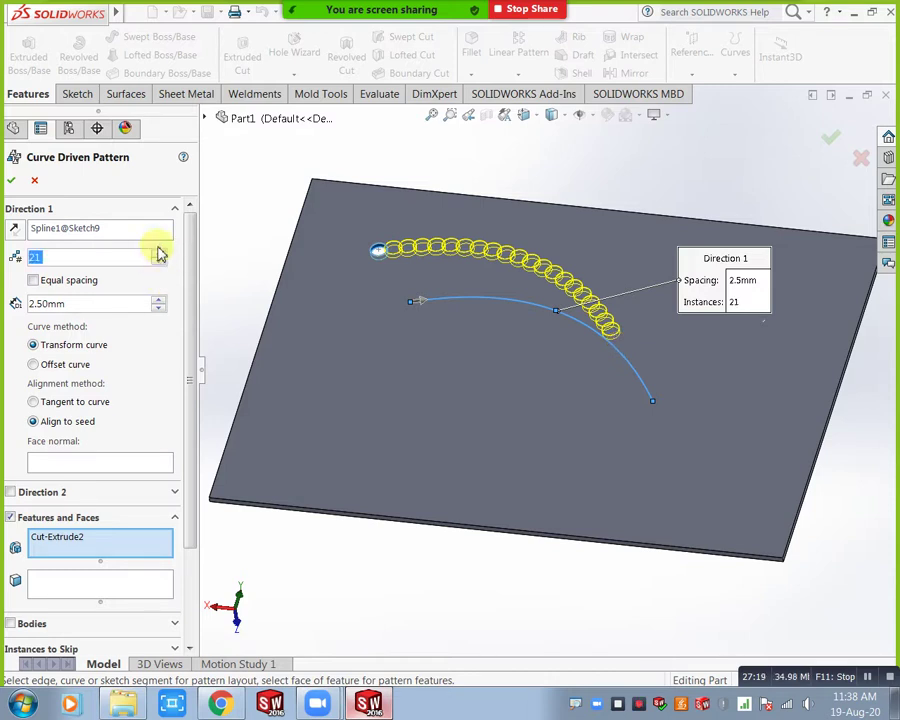
{"action": "left_click", "coordinate": [158, 253]}
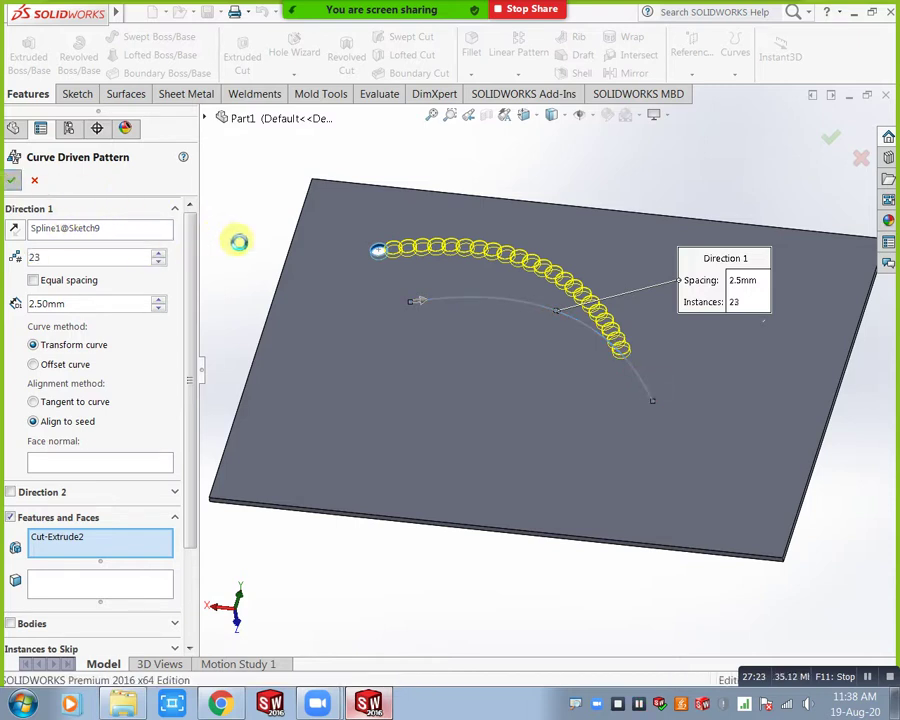
{"action": "key", "text": "Return"}
{"action": "middle_click_drag", "start_coordinate": [496, 212], "coordinate": [500, 265]}
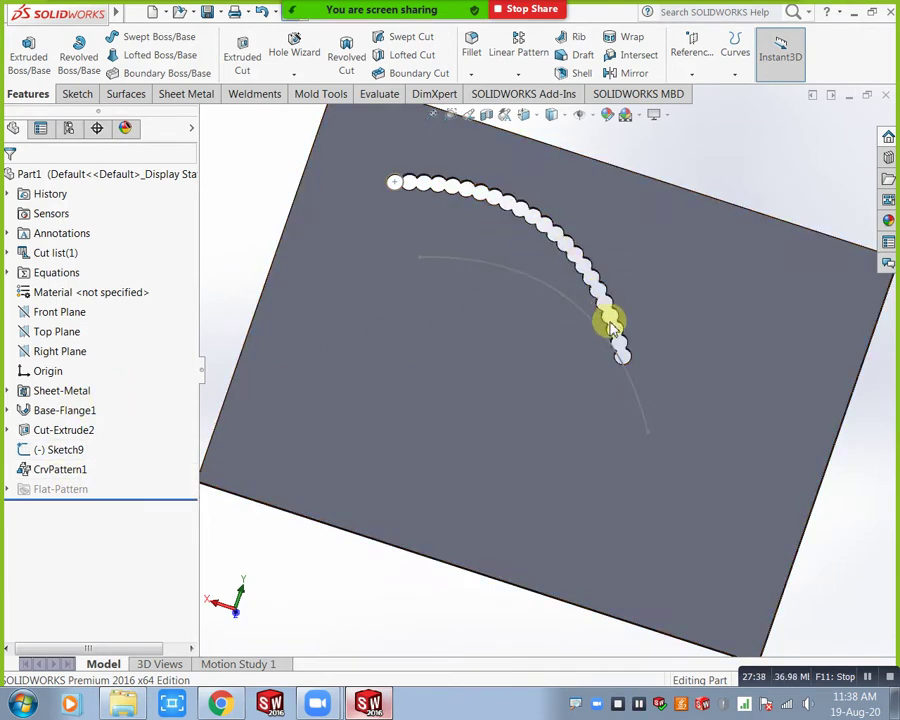
Delete the spline sketch together with its dependent curve pattern, keeping the single hole cut.
{"action": "left_click", "coordinate": [88, 470]}
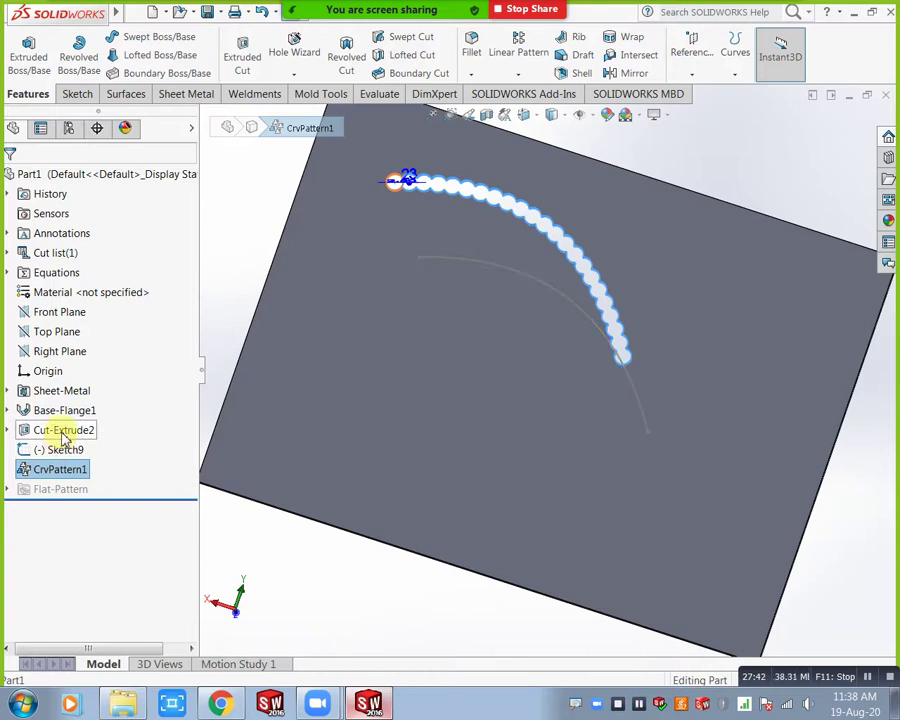
{"action": "left_click", "coordinate": [62, 452], "text": "ctrl"}
{"action": "right_click", "coordinate": [62, 452]}
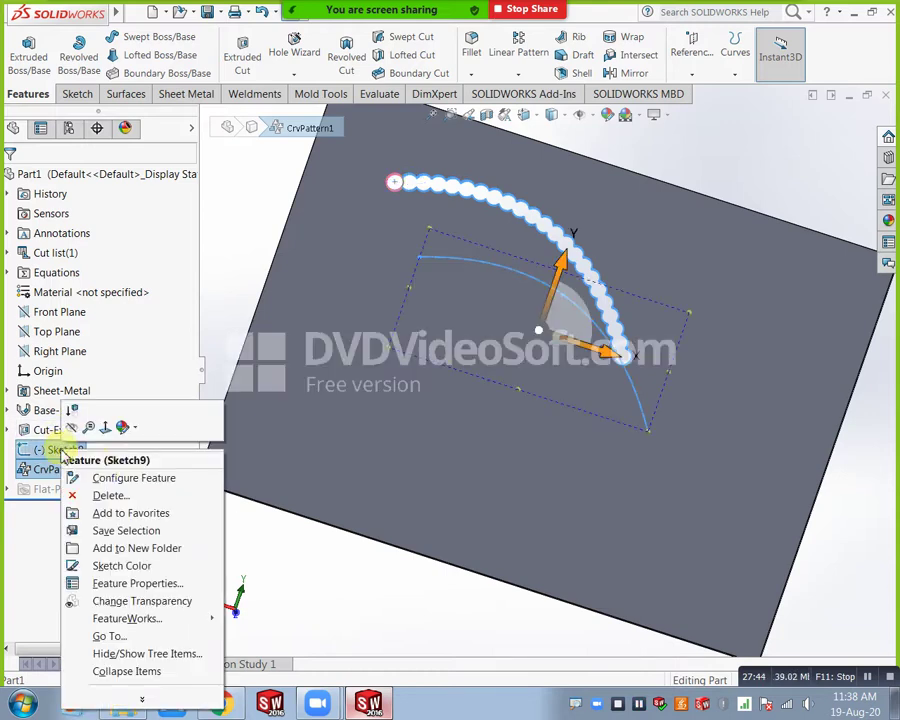
{"action": "left_click", "coordinate": [114, 493]}
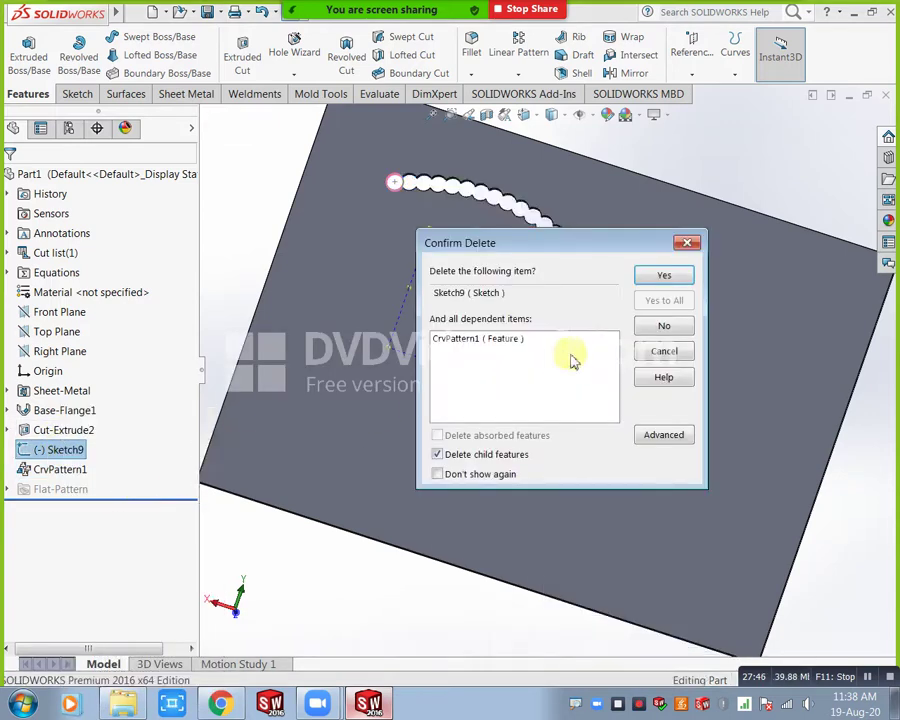
{"action": "left_click", "coordinate": [667, 275]}
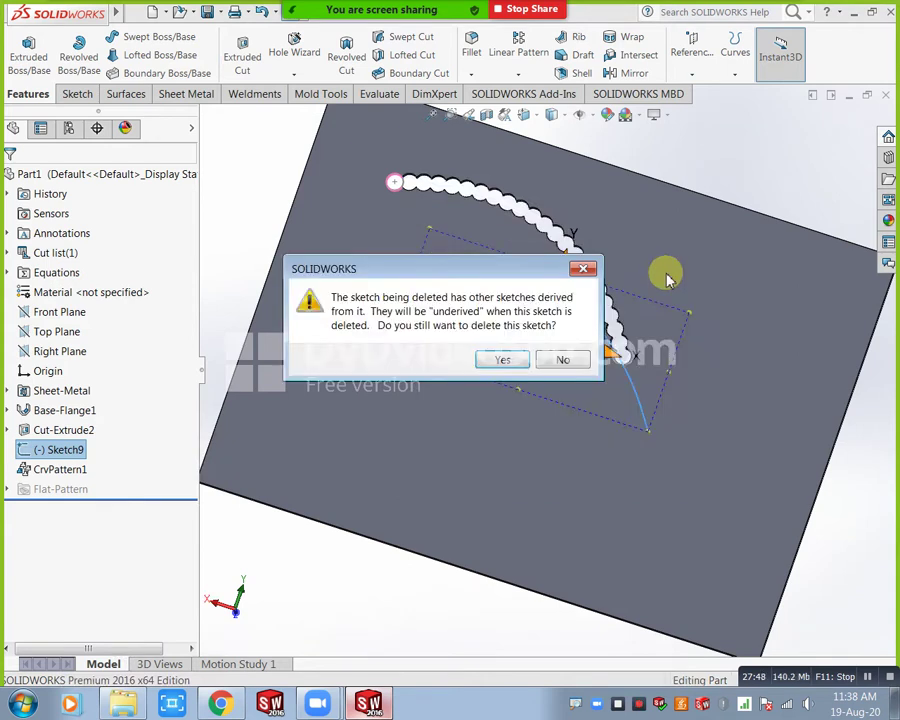
{"action": "left_click", "coordinate": [520, 364]}
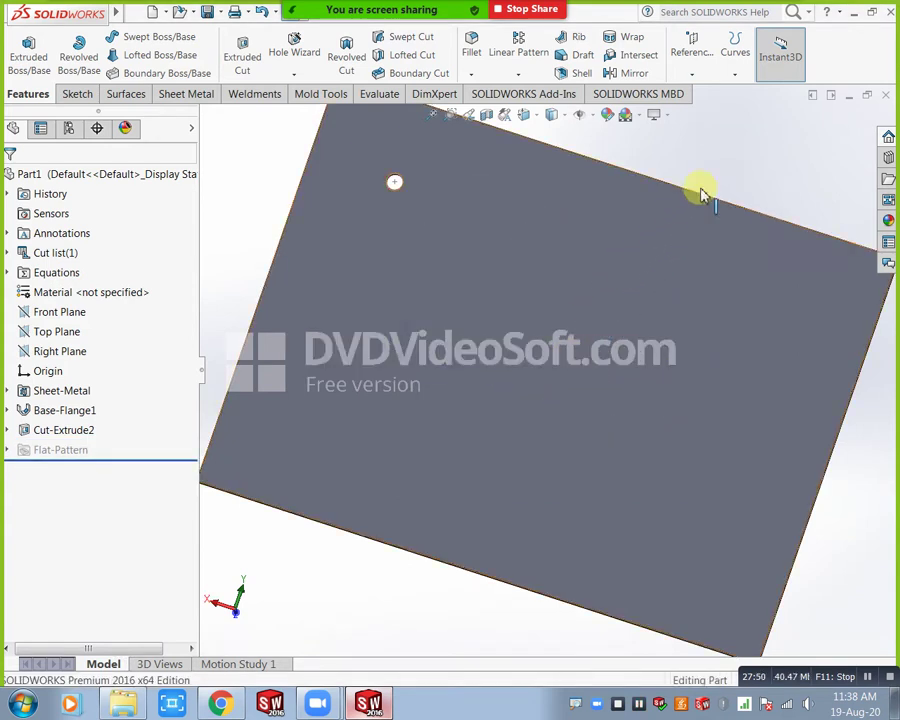
Start an Edge Flange on the plate's short edge farthest from the hole, upward at 90 degrees with a 33 mm Blind length.
{"action": "scroll", "coordinate": [482, 452], "scroll_direction": "up", "scroll_amount": 3}
{"action": "middle_click_drag", "start_coordinate": [482, 452], "coordinate": [508, 181]}
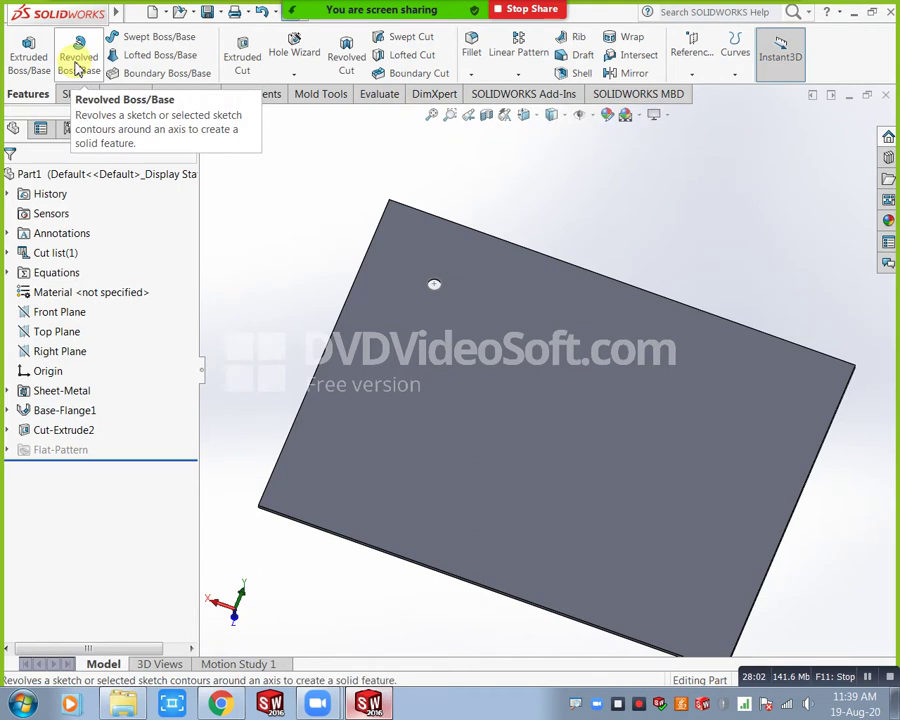
{"action": "left_click", "coordinate": [172, 95]}
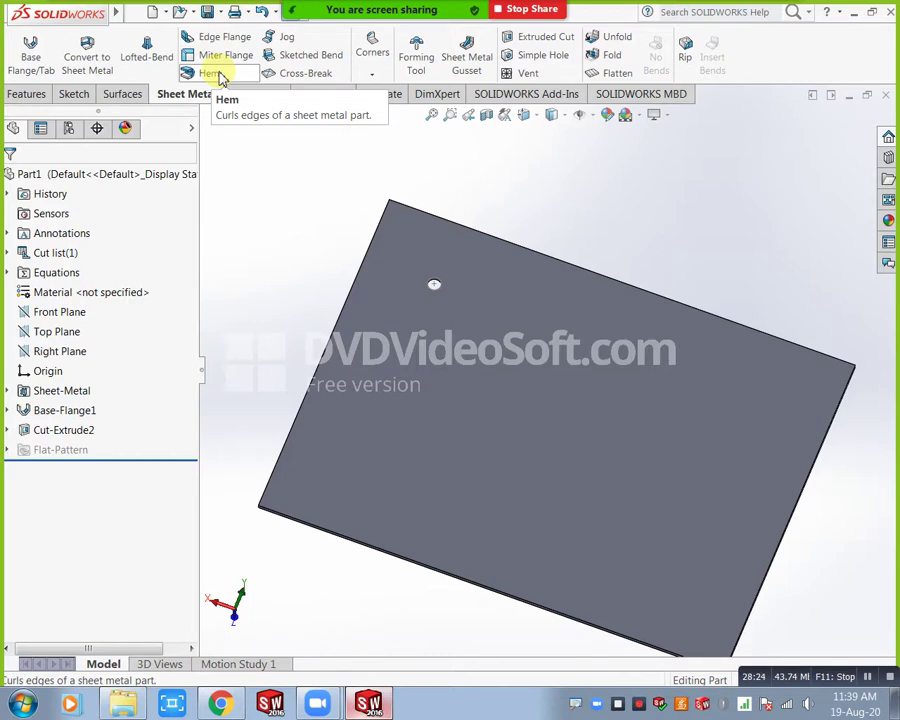
{"action": "scroll", "coordinate": [280, 243], "scroll_direction": "up", "scroll_amount": 1}
{"action": "middle_click_drag", "start_coordinate": [808, 384], "coordinate": [790, 364]}
{"action": "scroll", "coordinate": [791, 430], "scroll_direction": "down", "scroll_amount": 3}
{"action": "scroll", "coordinate": [778, 440], "scroll_direction": "up", "scroll_amount": 2}
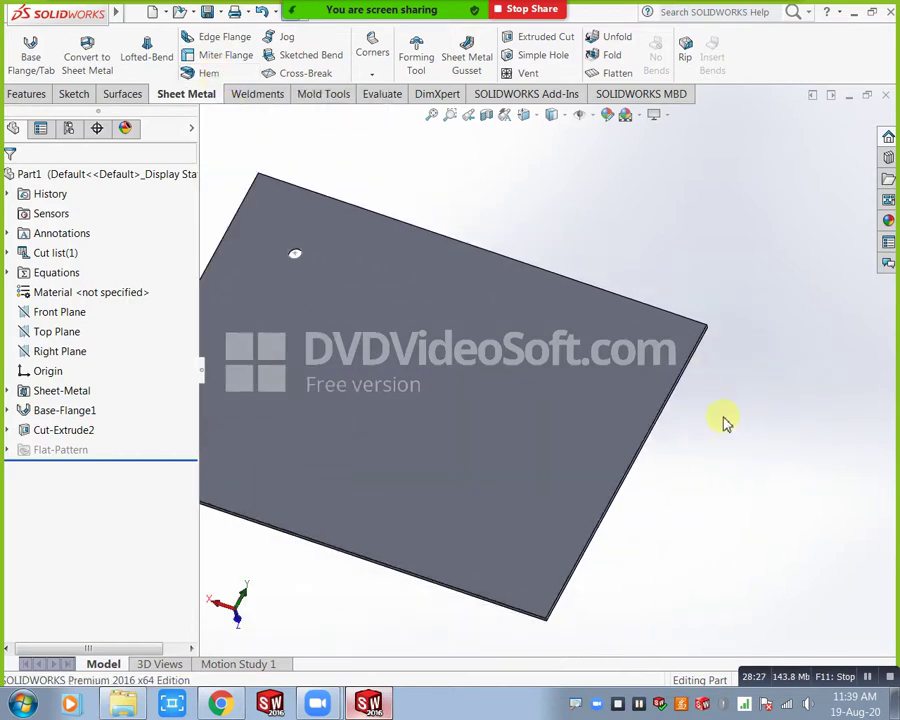
{"action": "left_click", "coordinate": [236, 40]}
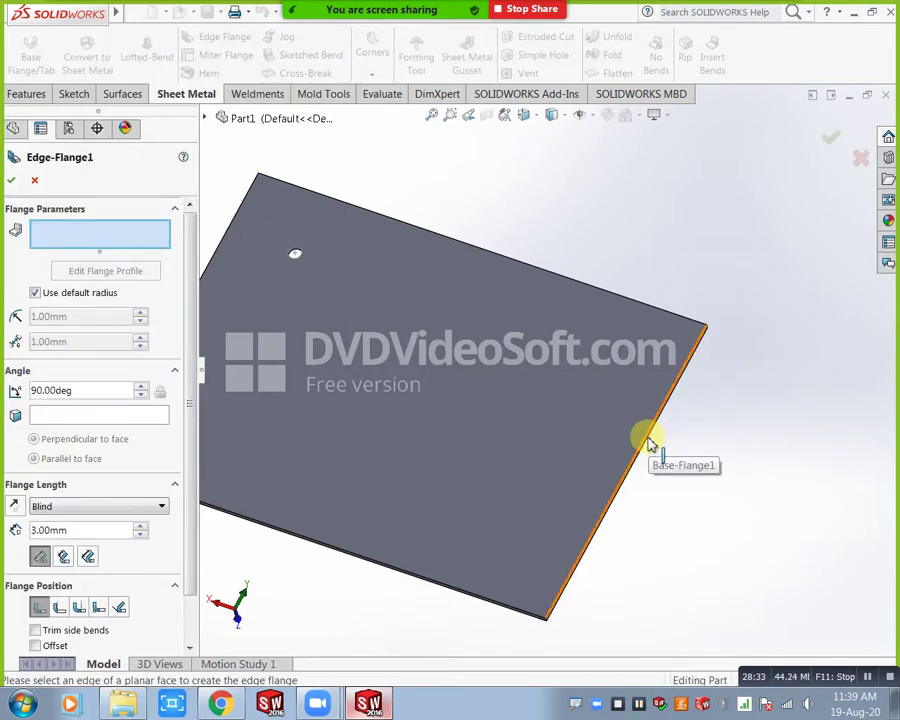
{"action": "left_click", "coordinate": [647, 444]}
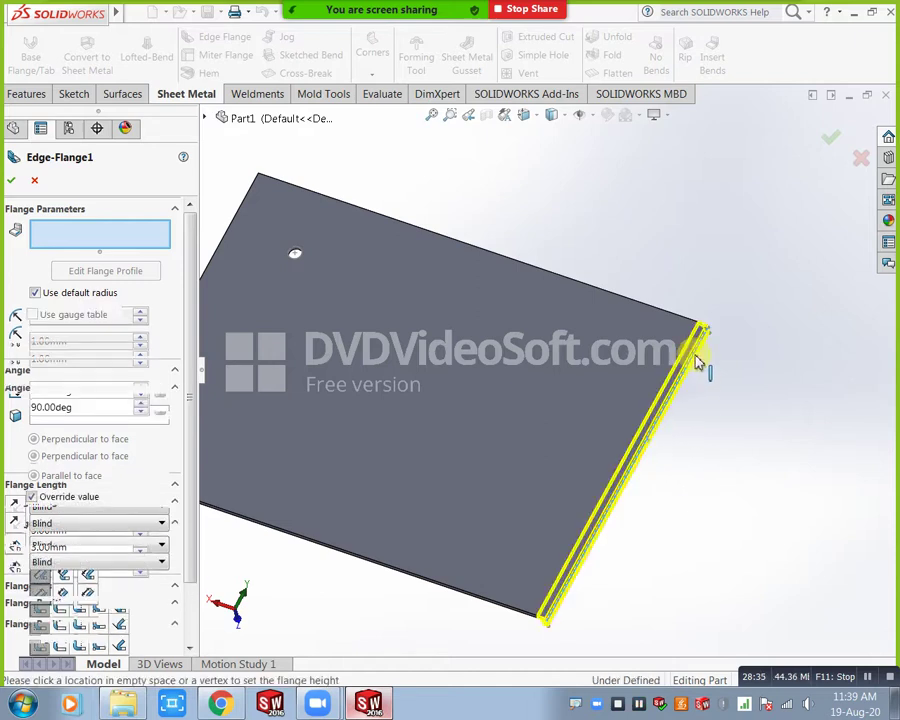
{"action": "middle_click_drag", "start_coordinate": [631, 326], "coordinate": [647, 281]}
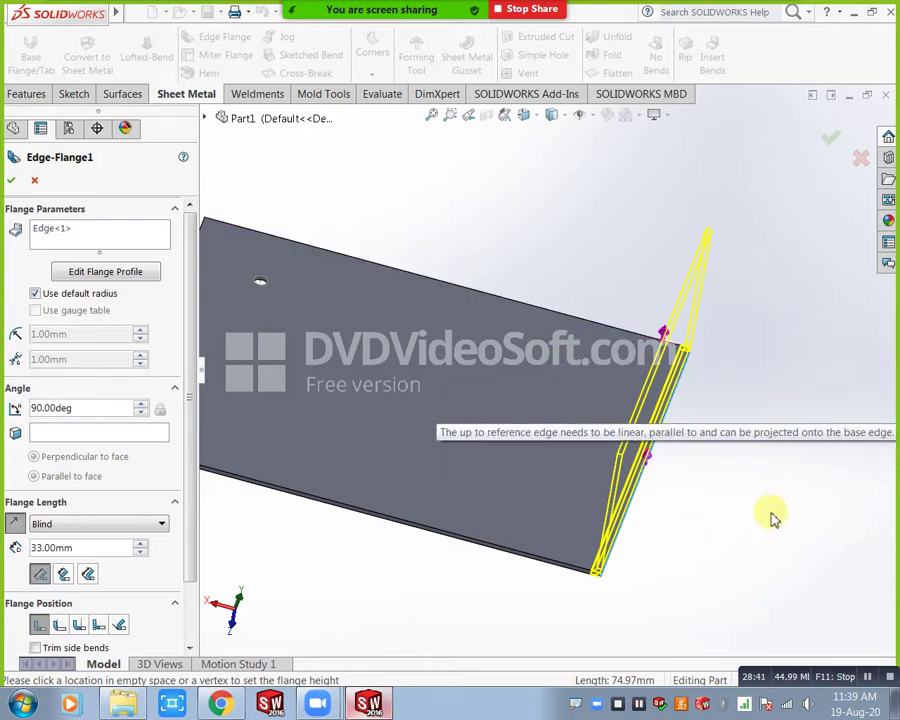
Preview the edge flange at its bend corner with the Material Outside and Bend Outside positions, and return it to Material Inside.
{"action": "middle_click_drag", "start_coordinate": [700, 528], "coordinate": [813, 498]}
{"action": "scroll", "coordinate": [724, 481], "scroll_direction": "down", "scroll_amount": 2}
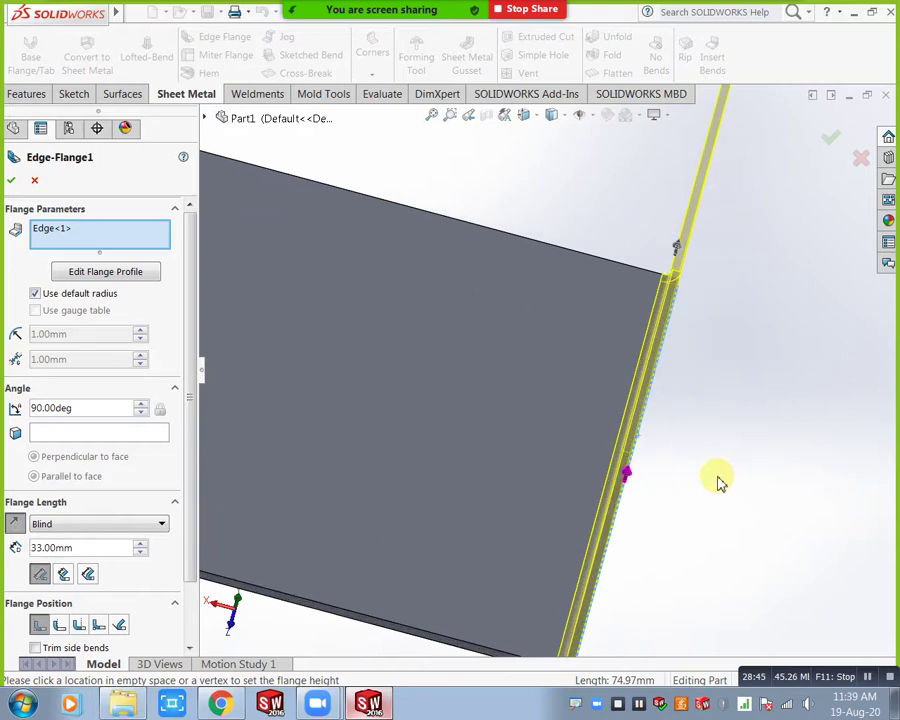
{"action": "scroll", "coordinate": [712, 482], "scroll_direction": "up", "scroll_amount": 3}
{"action": "middle_click_drag", "start_coordinate": [707, 482], "coordinate": [756, 489]}
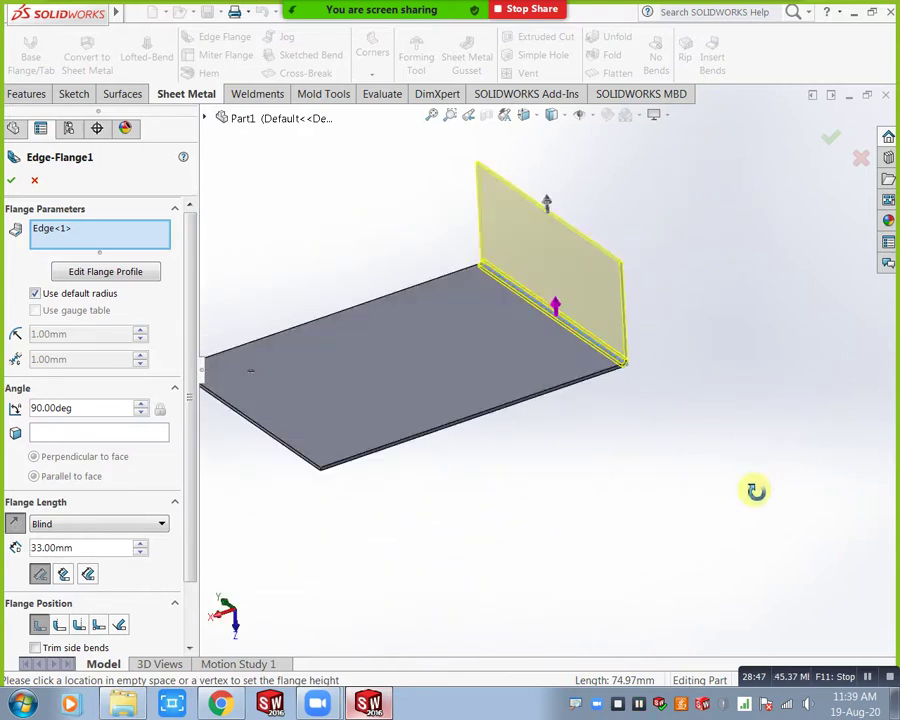
{"action": "middle_click_drag", "start_coordinate": [460, 257], "coordinate": [460, 301]}
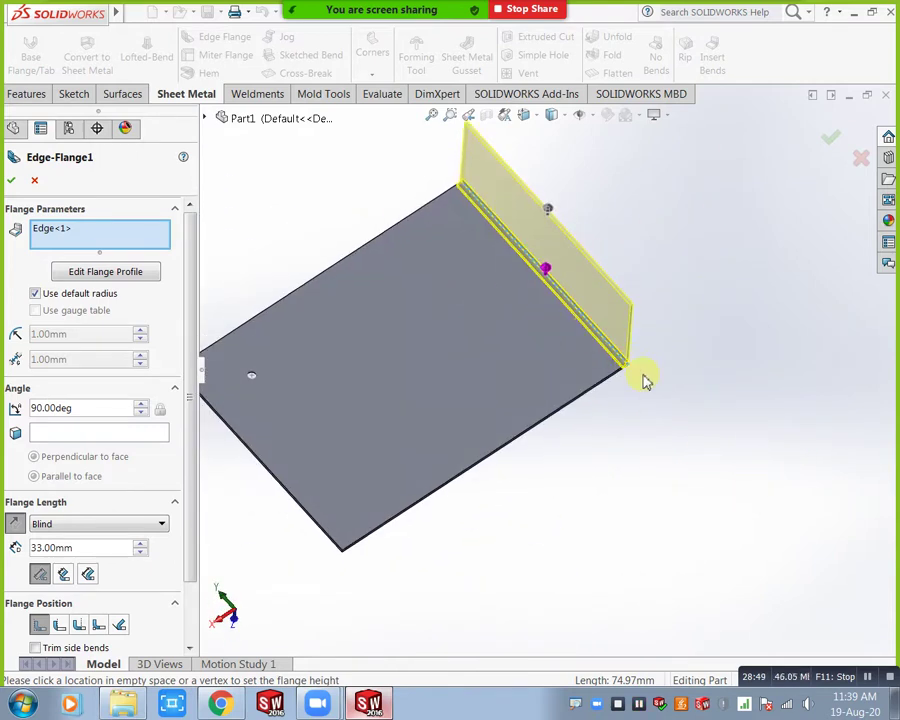
{"action": "scroll", "coordinate": [630, 374], "scroll_direction": "up", "scroll_amount": 2}
{"action": "scroll", "coordinate": [591, 362], "scroll_direction": "down", "scroll_amount": 5}
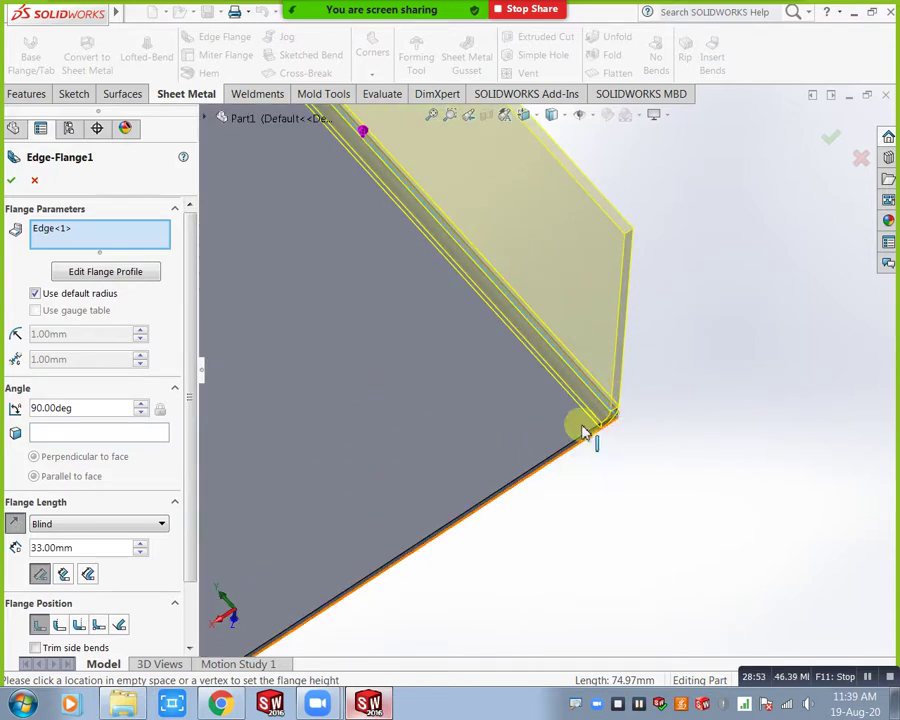
{"action": "left_click_drag", "start_coordinate": [189, 458], "coordinate": [192, 494]}
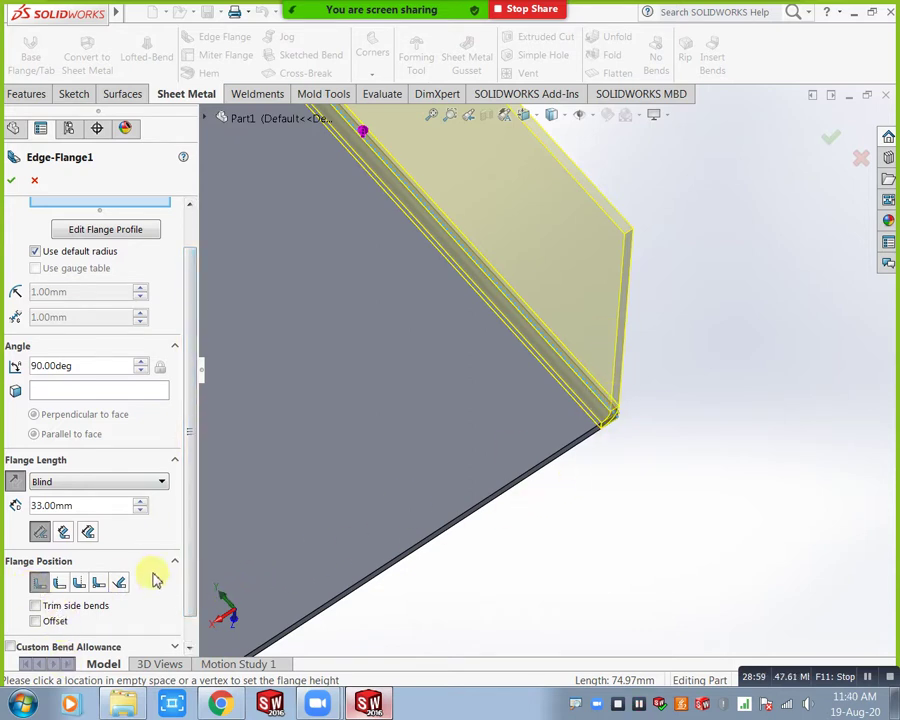
{"action": "left_click", "coordinate": [60, 585]}
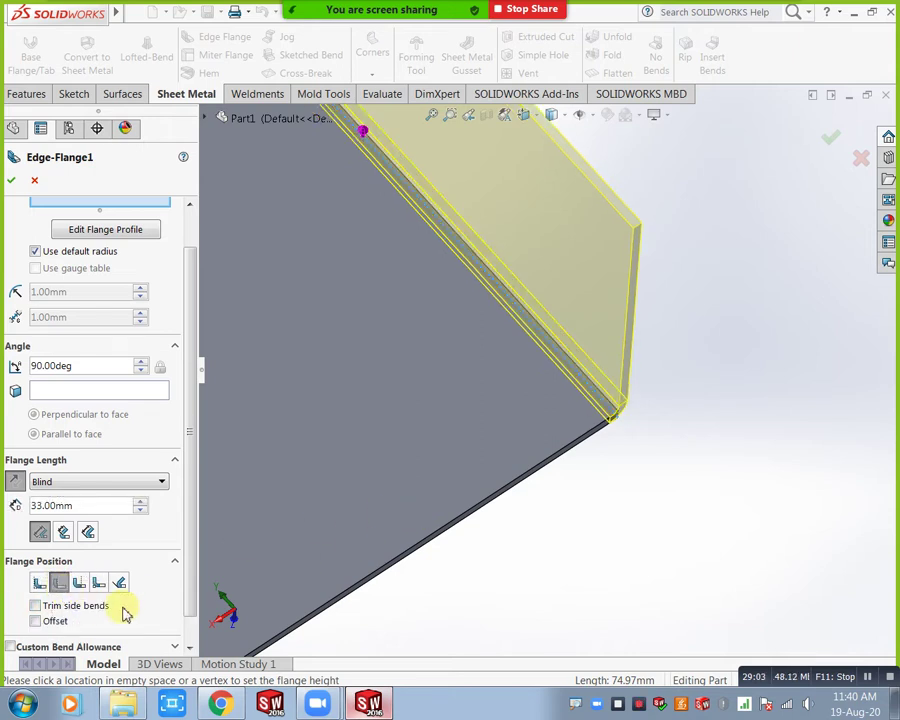
{"action": "left_click", "coordinate": [79, 583]}
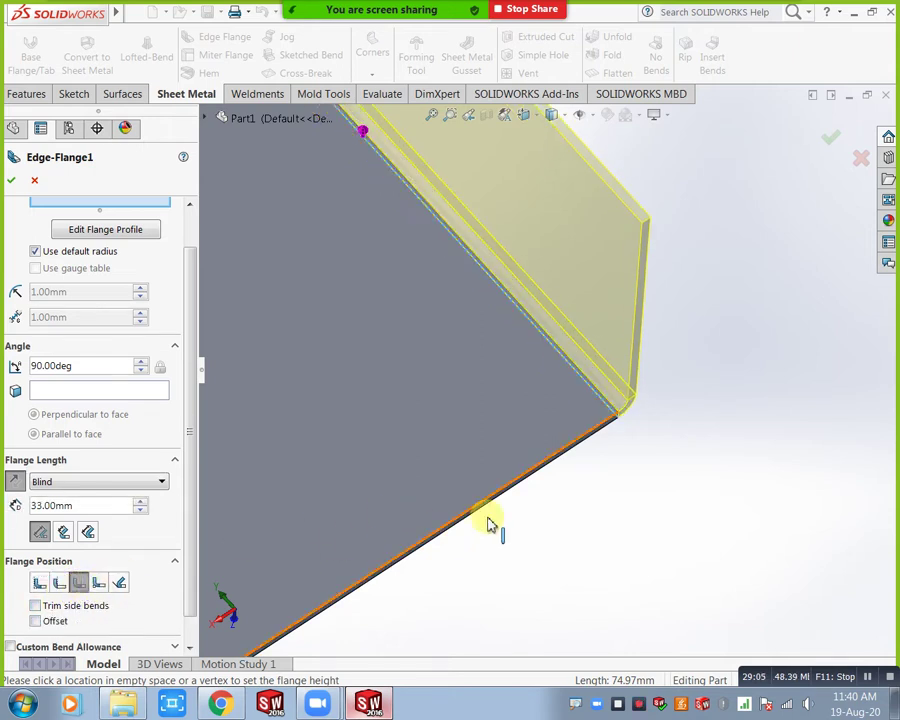
{"action": "left_click", "coordinate": [38, 584]}
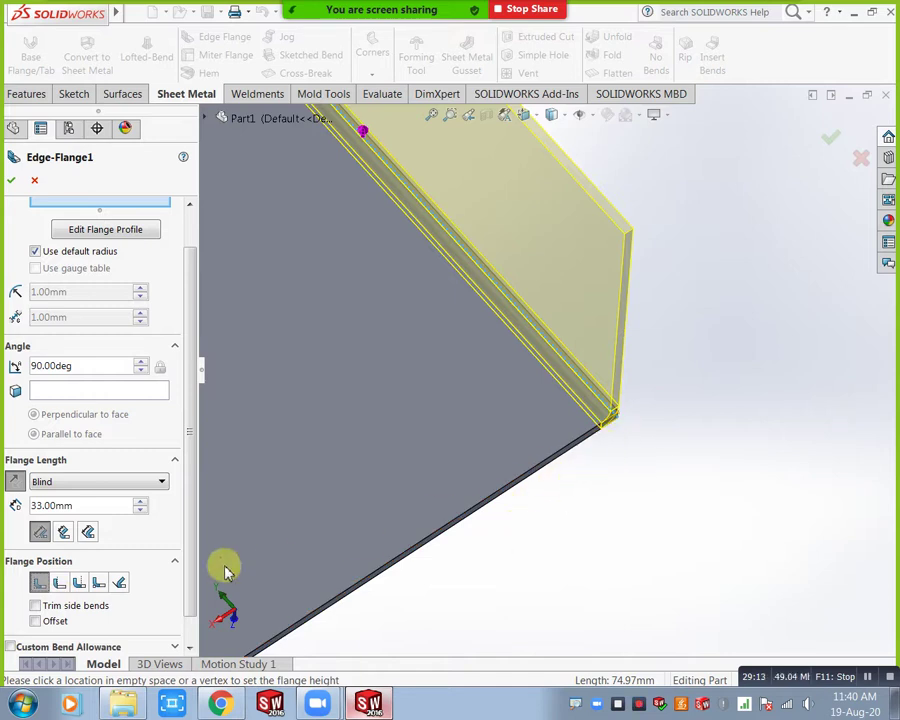
Compare the Material Outside, Bend Outside, Bend from Virtual Sharp and Tangent to Bend positions for the edge flange.
{"action": "left_click", "coordinate": [61, 585]}
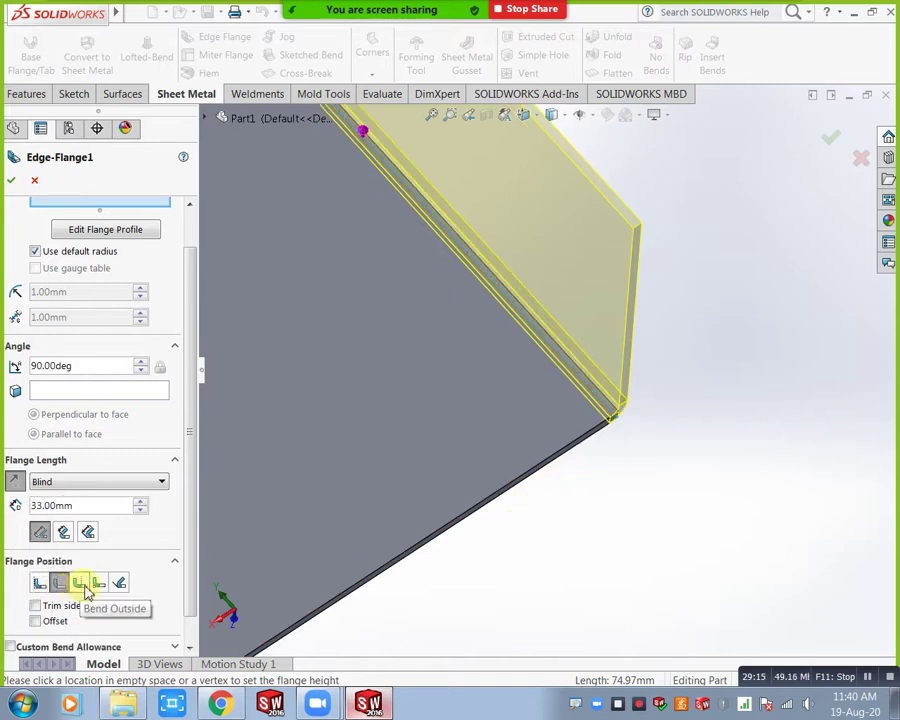
{"action": "left_click", "coordinate": [81, 586]}
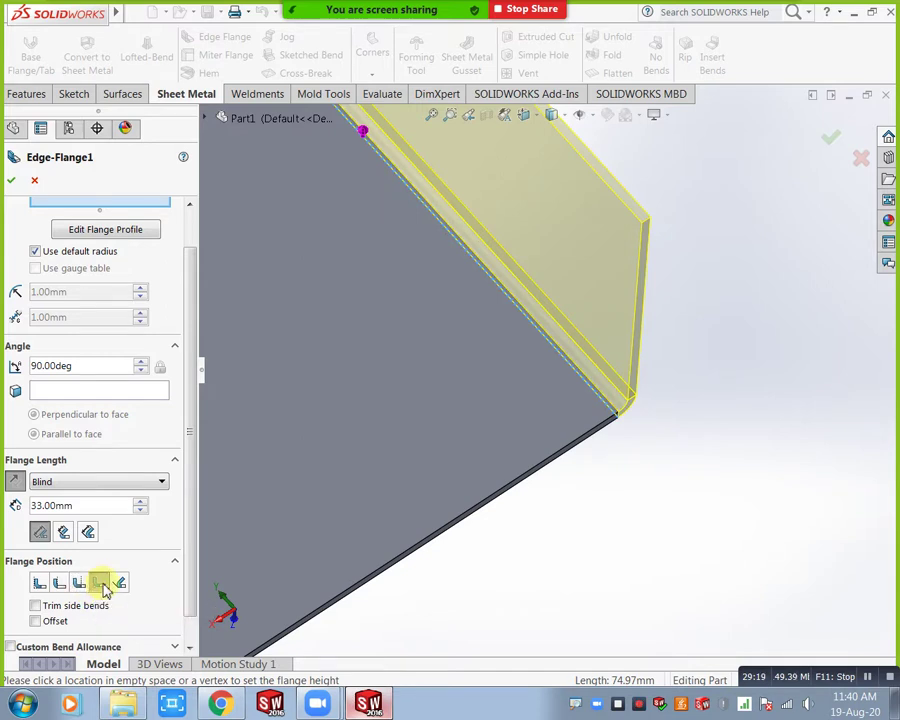
{"action": "left_click", "coordinate": [100, 585]}
{"action": "left_click", "coordinate": [120, 588]}
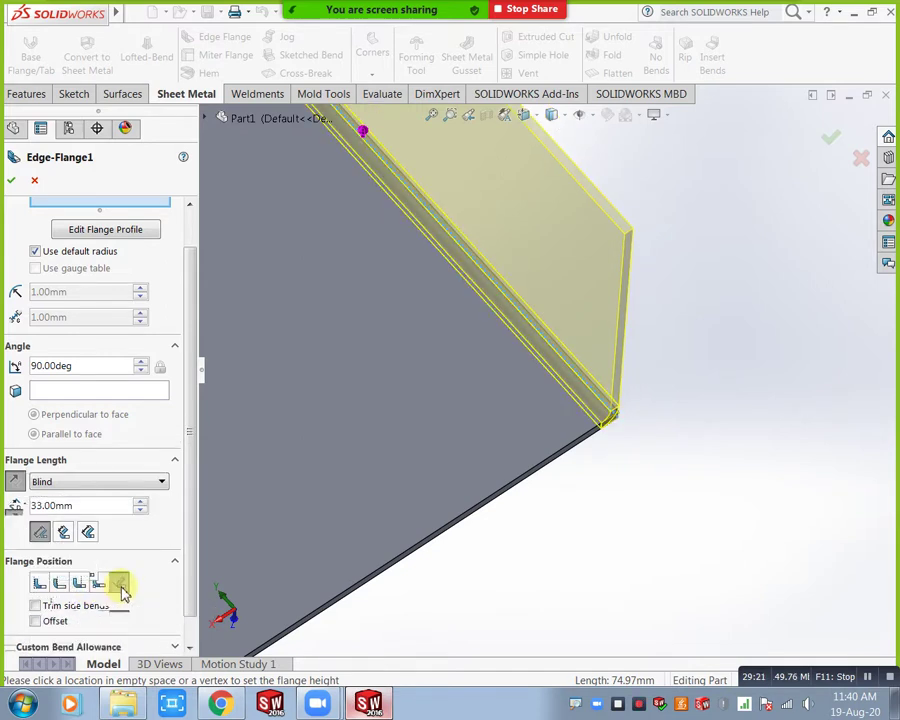
Switch the edge flange position through Material Inside and Material Outside to Bend Outside.
{"action": "left_click", "coordinate": [39, 584]}
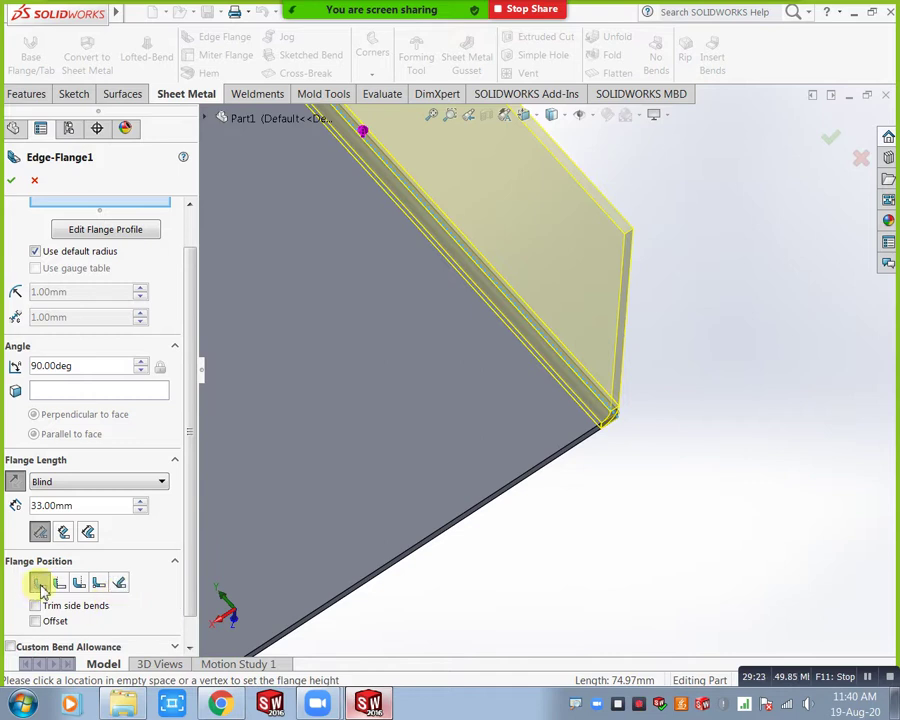
{"action": "left_click", "coordinate": [61, 588]}
{"action": "left_click", "coordinate": [79, 587]}
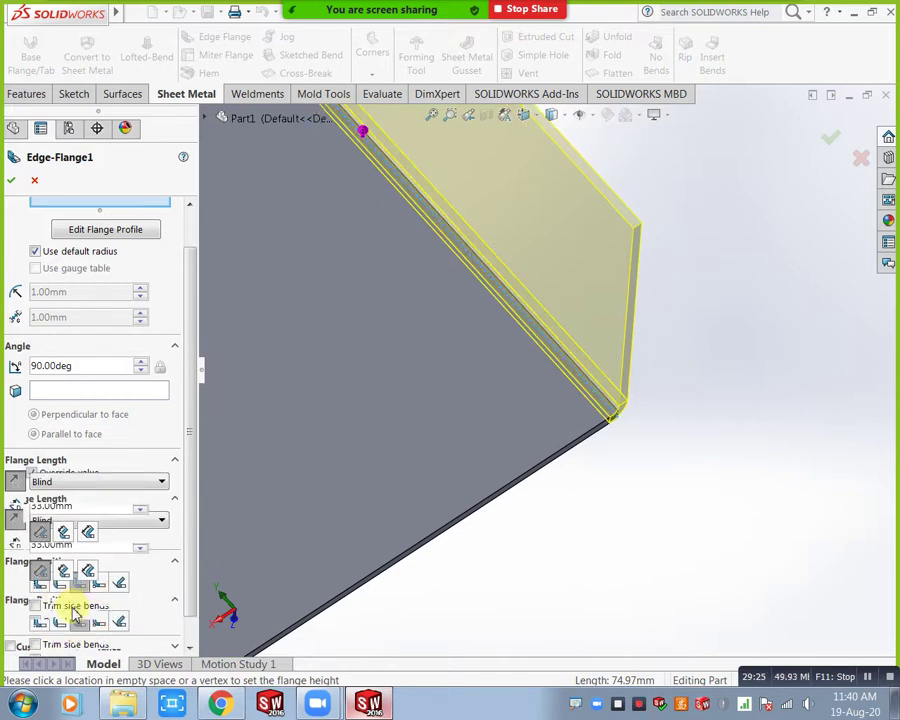
Set the edge flange position to Material Inside and annotate the screen with an L-shaped bend profile marked with its inner and outer lengths.
{"action": "left_click", "coordinate": [40, 586]}
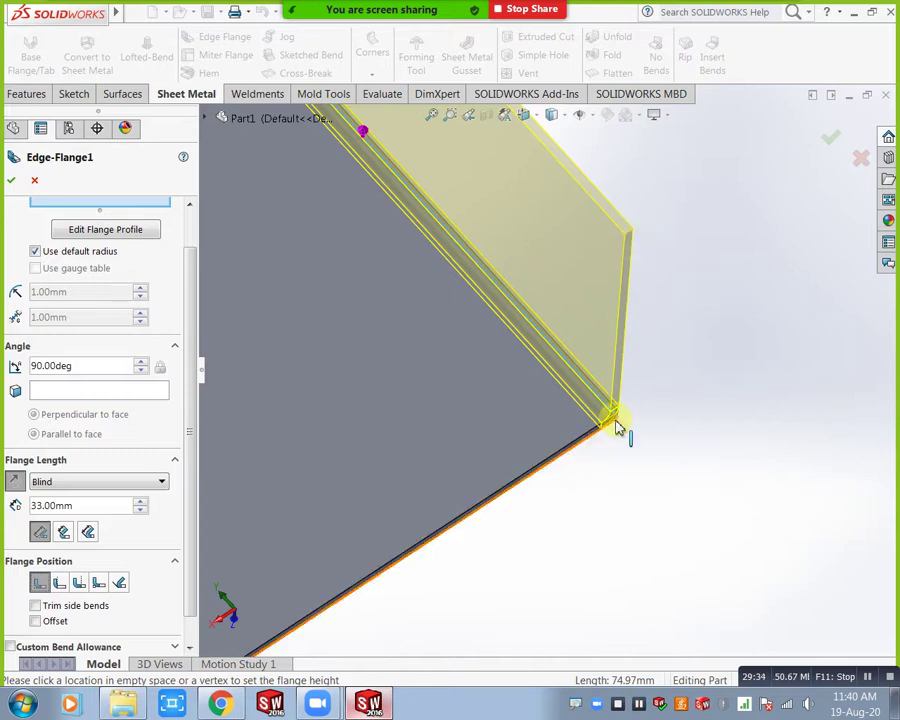
{"action": "right_click", "coordinate": [576, 703]}
{"action": "left_click", "coordinate": [614, 651]}
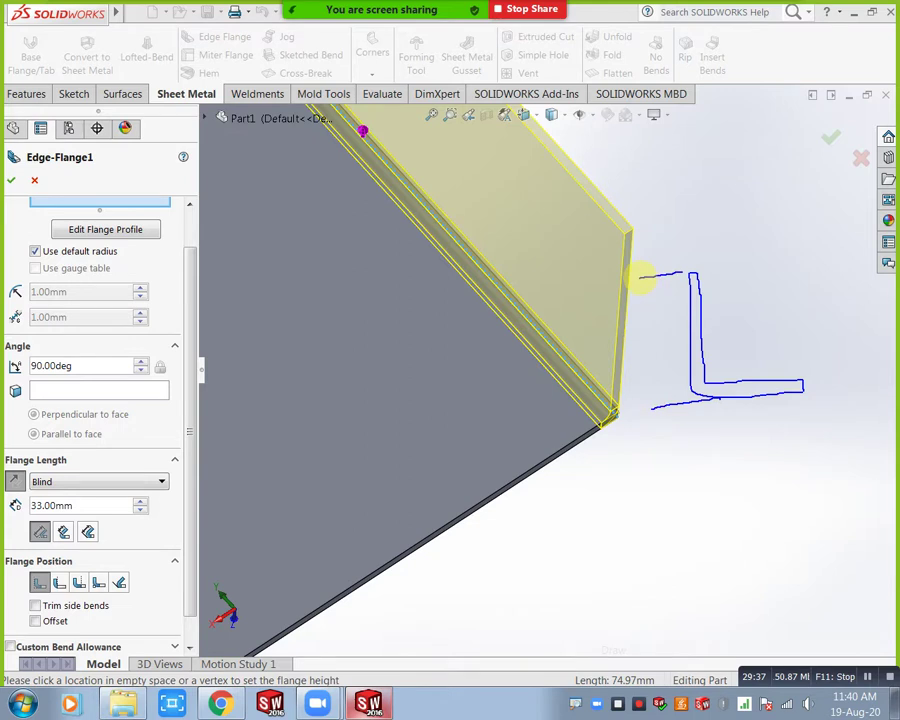
{"action": "left_click_drag", "start_coordinate": [650, 357], "coordinate": [654, 397]}
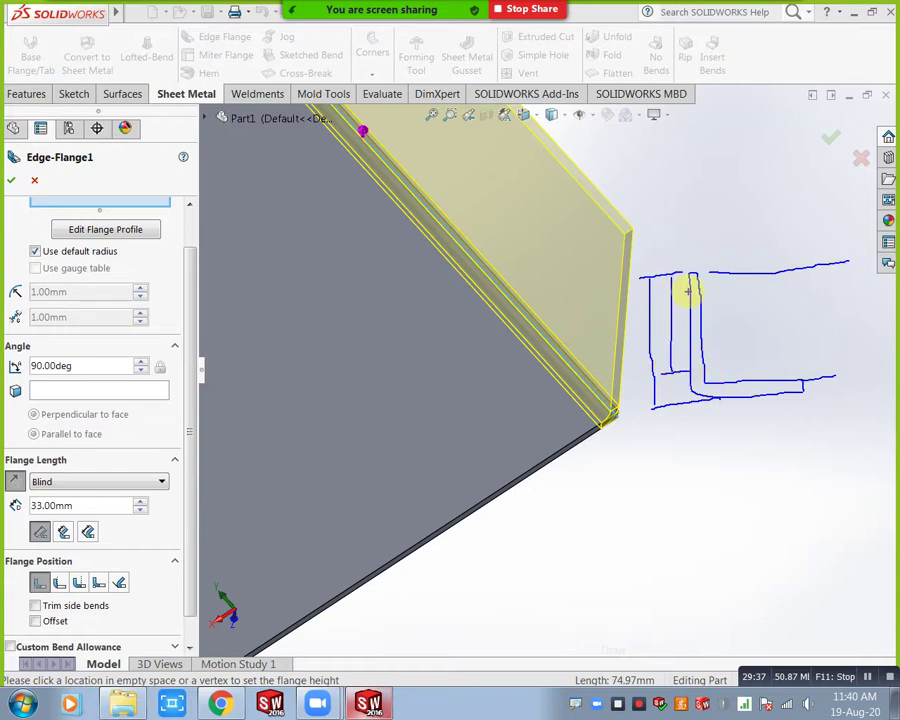
{"action": "left_click_drag", "start_coordinate": [686, 278], "coordinate": [713, 216]}
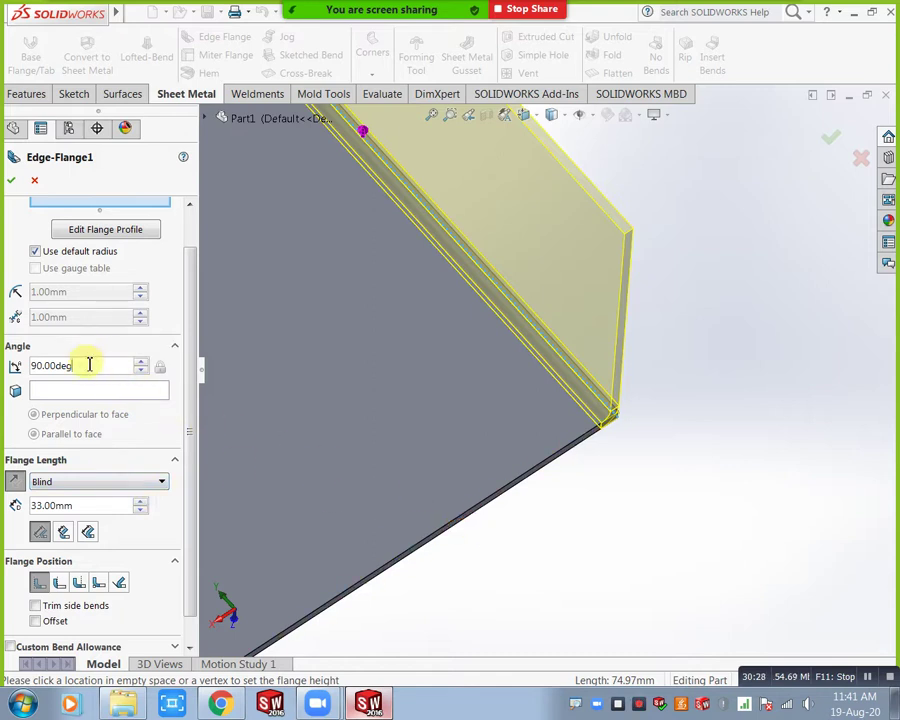
Preview the edge flange at a 60-degree angle.
{"action": "left_click_drag", "start_coordinate": [89, 365], "coordinate": [13, 370]}
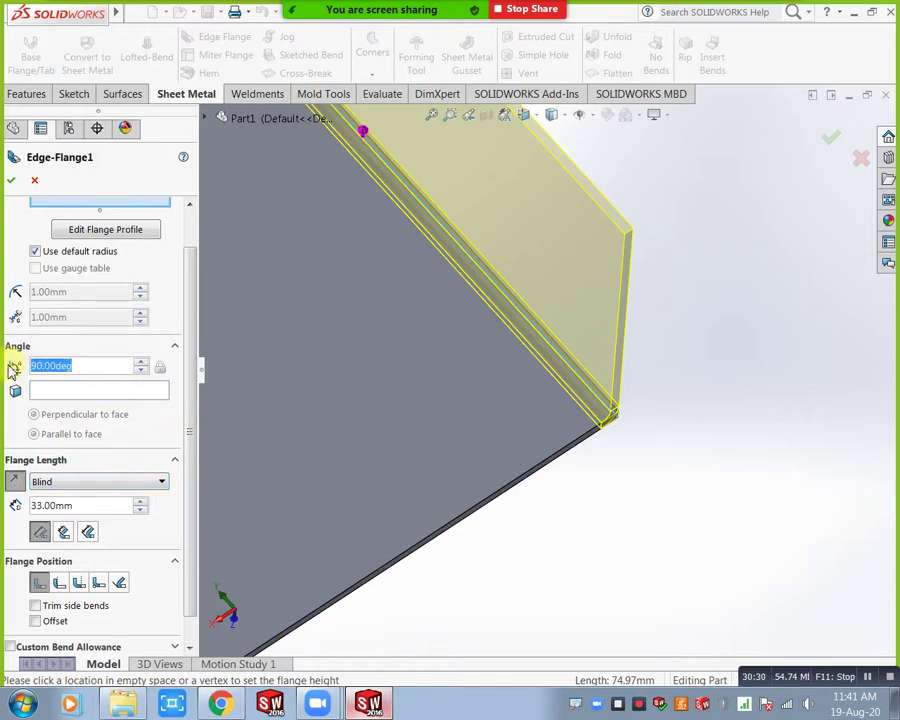
{"action": "type", "text": "60"}
{"action": "key", "text": "Return"}
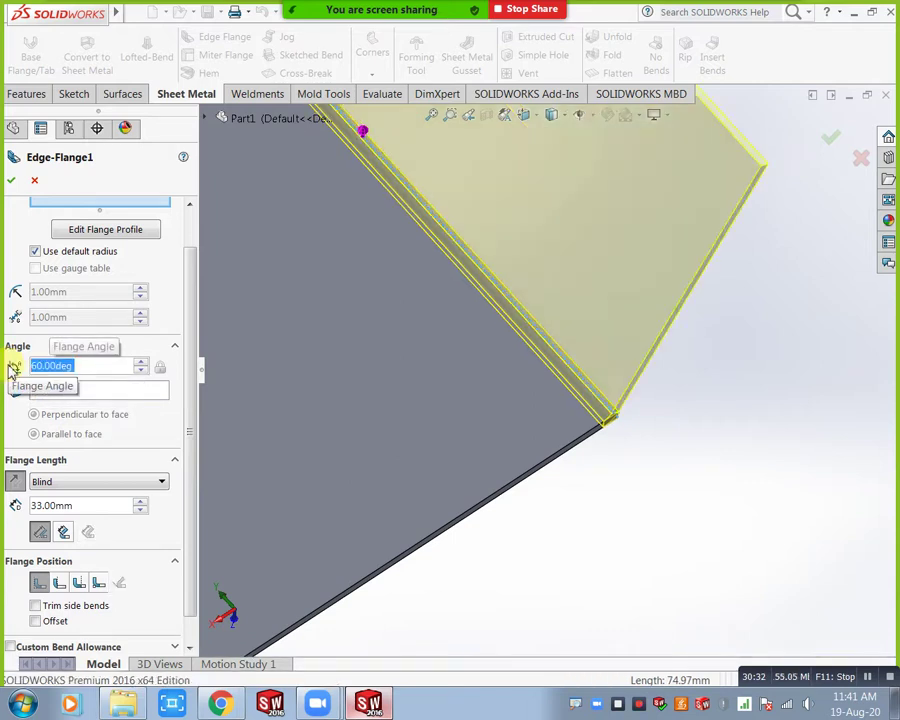
{"action": "middle_click_drag", "start_coordinate": [598, 506], "coordinate": [620, 582]}
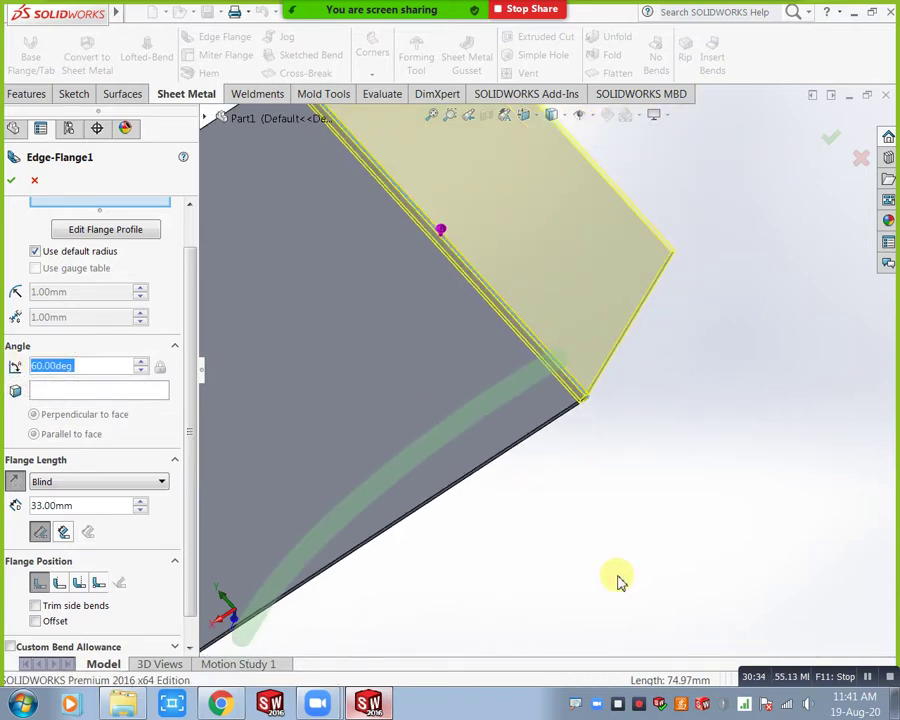
{"action": "scroll", "coordinate": [620, 582], "scroll_direction": "up", "scroll_amount": 5}
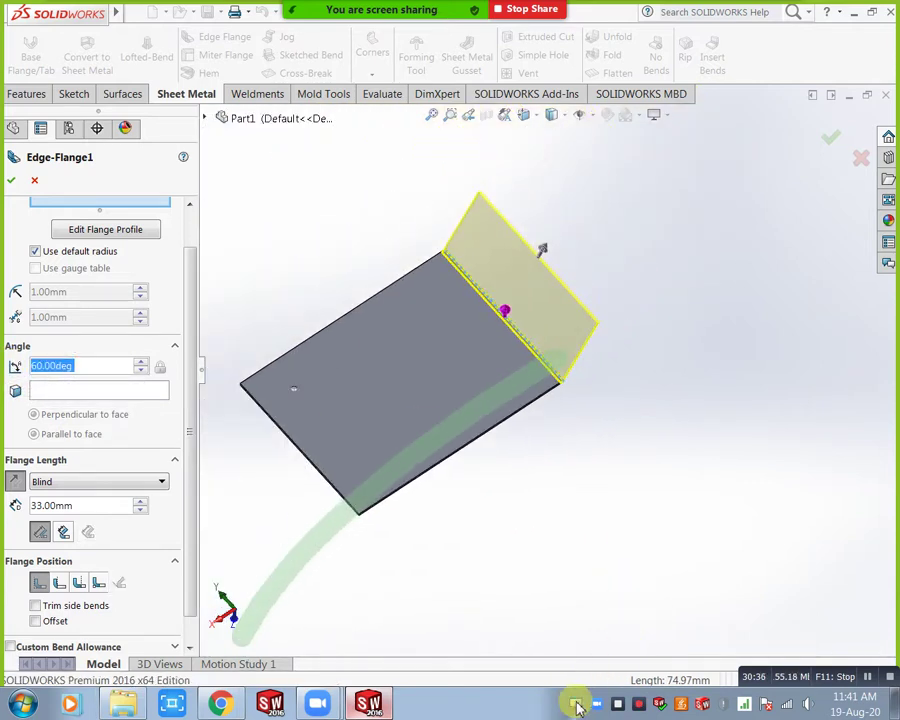
Exit the screen annotation tool and cancel the prompt to leave the Zoom meeting.
{"action": "right_click", "coordinate": [577, 706]}
{"action": "left_click", "coordinate": [611, 690]}
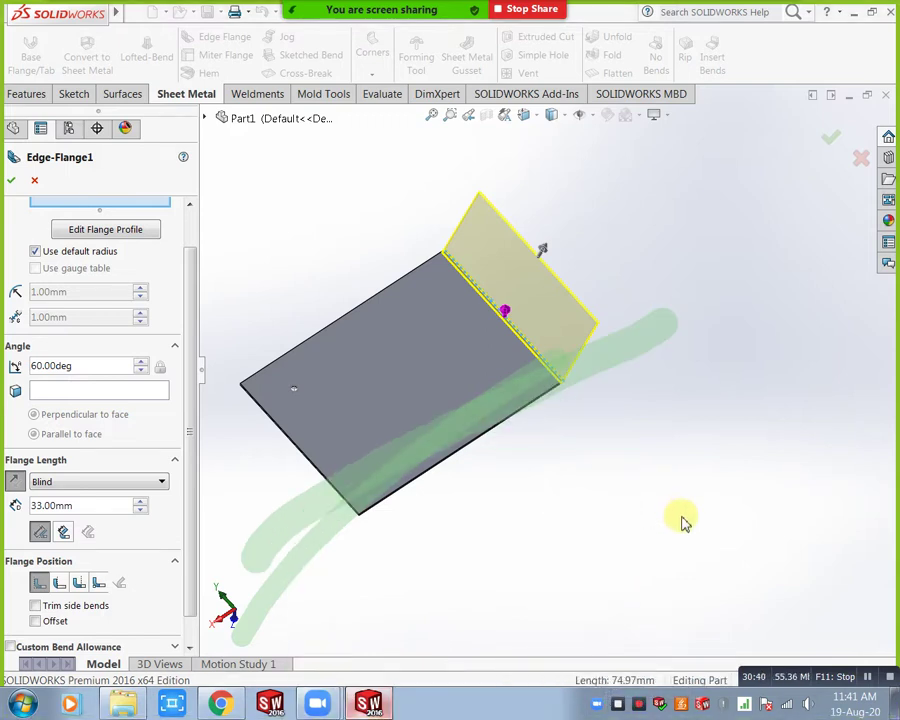
{"action": "right_click", "coordinate": [598, 704]}
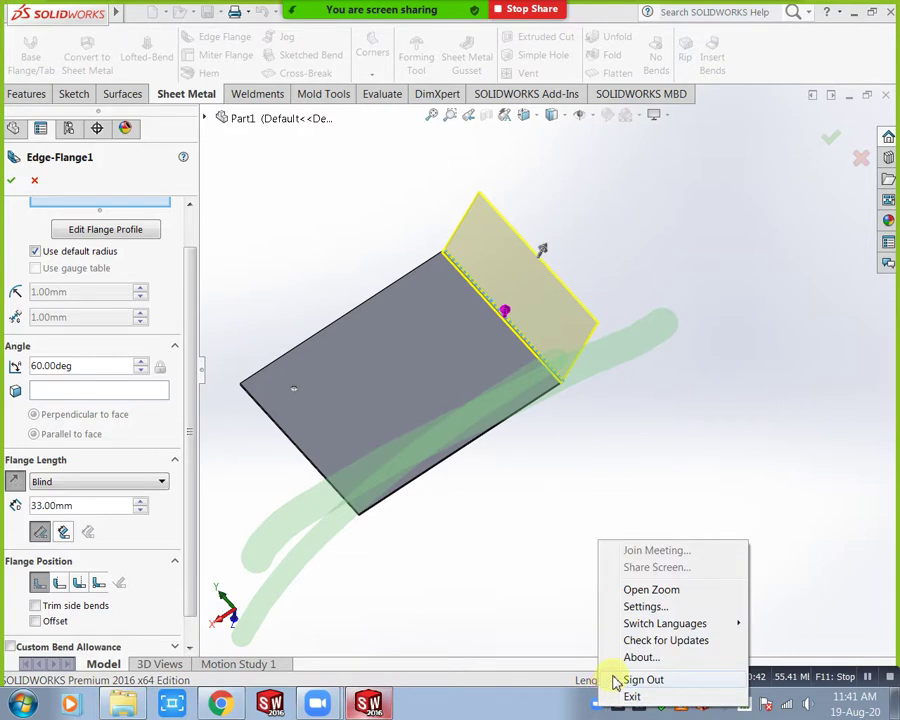
{"action": "left_click", "coordinate": [631, 697]}
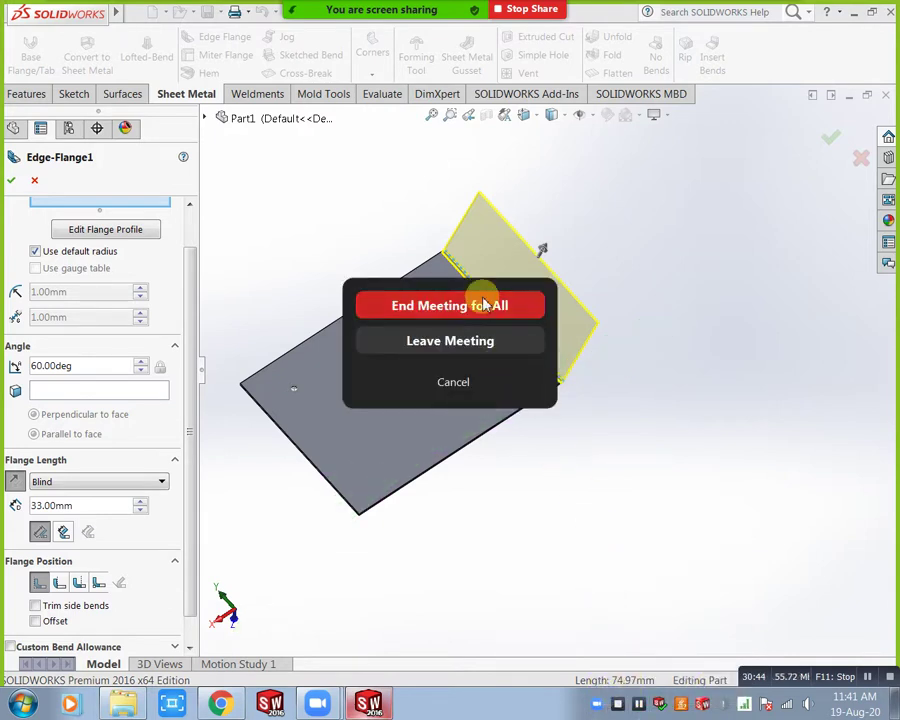
{"action": "left_click", "coordinate": [462, 386]}
Set the edge flange angle to 135 degrees and its position to Bend Outside.
{"action": "middle_click_drag", "start_coordinate": [516, 476], "coordinate": [526, 382]}
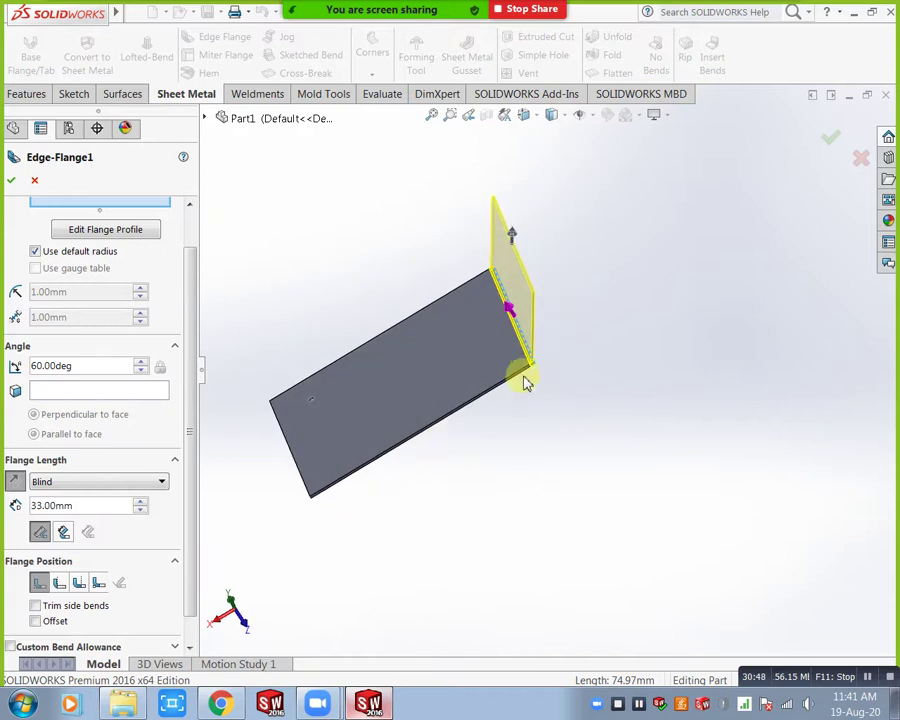
{"action": "scroll", "coordinate": [530, 375], "scroll_direction": "down", "scroll_amount": 3}
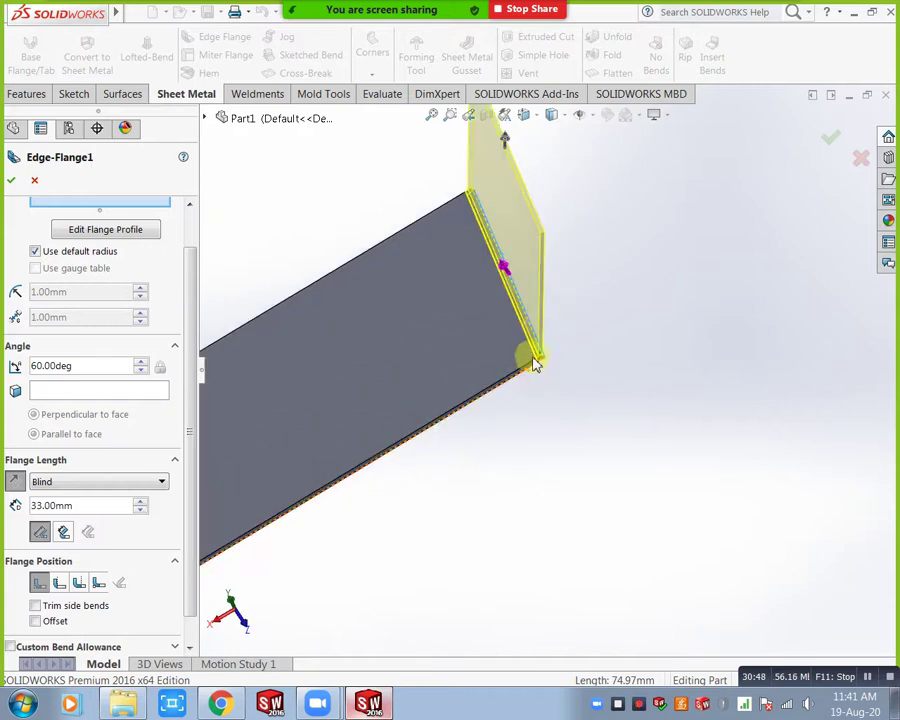
{"action": "double_click", "coordinate": [88, 366]}
{"action": "type", "text": "135"}
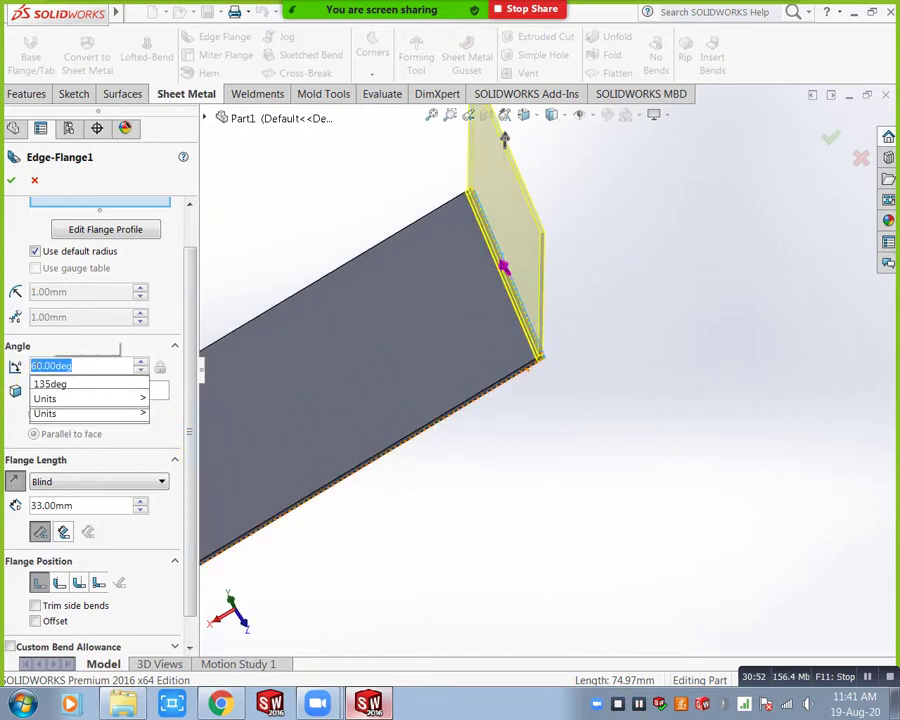
{"action": "key", "text": "Return"}
{"action": "middle_click_drag", "start_coordinate": [466, 430], "coordinate": [516, 372]}
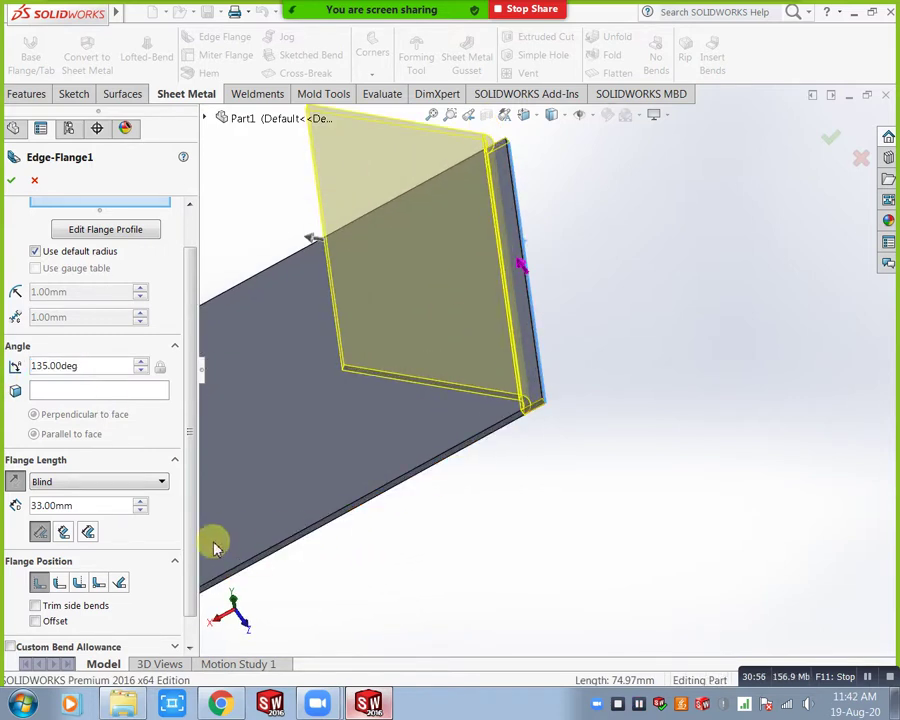
{"action": "left_click", "coordinate": [81, 585]}
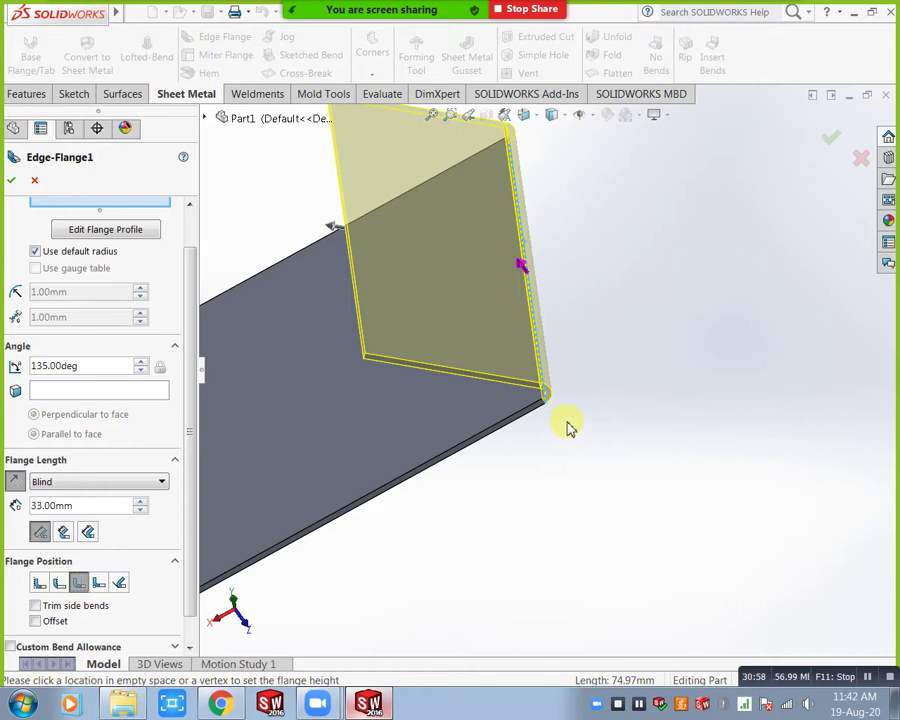
{"action": "middle_click_drag", "start_coordinate": [591, 527], "coordinate": [536, 357]}
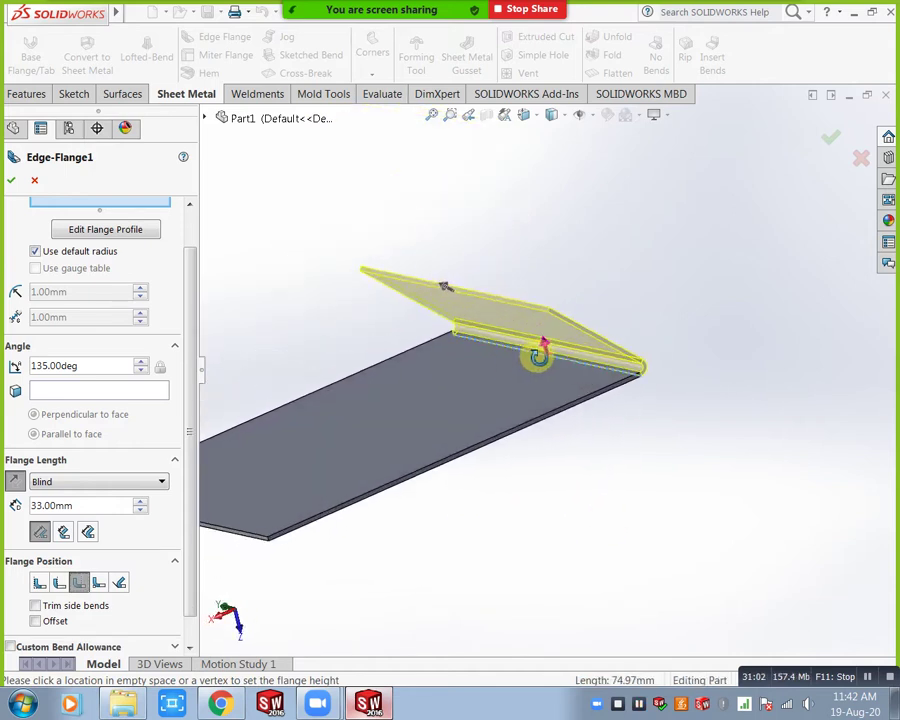
Set the edge flange angle to 90 degrees and complete the flange.
{"action": "left_click_drag", "start_coordinate": [88, 367], "coordinate": [15, 390]}
{"action": "type", "text": "90"}
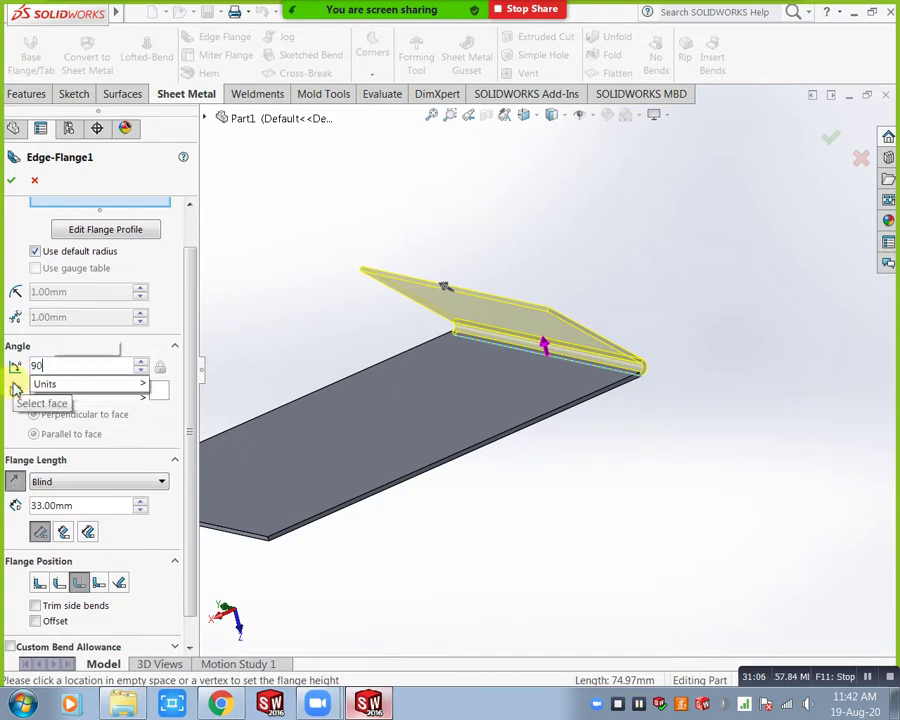
{"action": "key", "text": "Return"}
{"action": "middle_click_drag", "start_coordinate": [452, 584], "coordinate": [600, 440]}
{"action": "scroll", "coordinate": [632, 497], "scroll_direction": "down", "scroll_amount": 2}
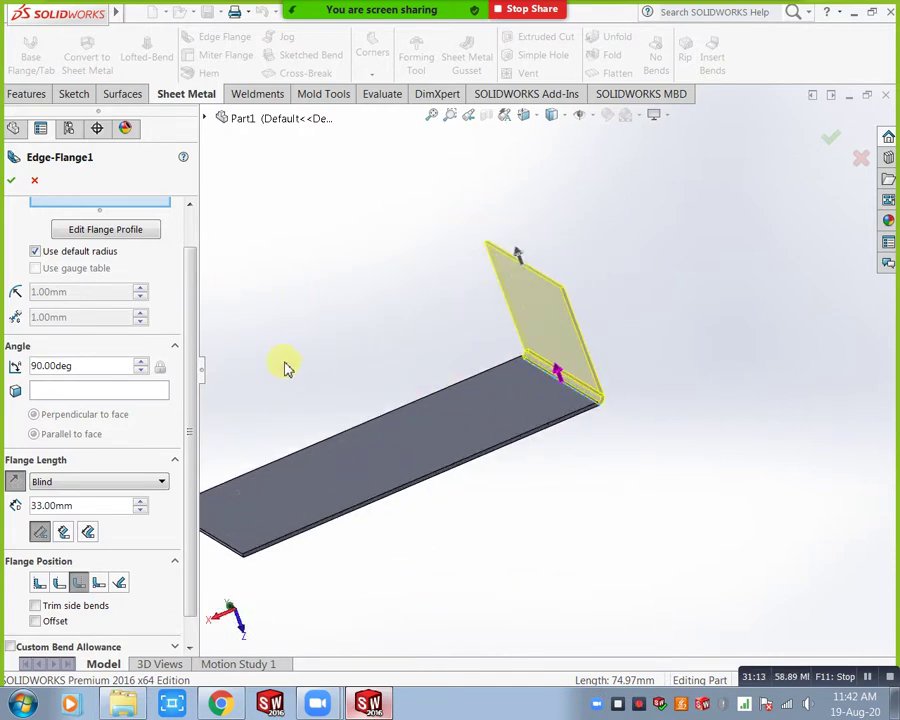
{"action": "left_click_drag", "start_coordinate": [189, 296], "coordinate": [210, 224]}
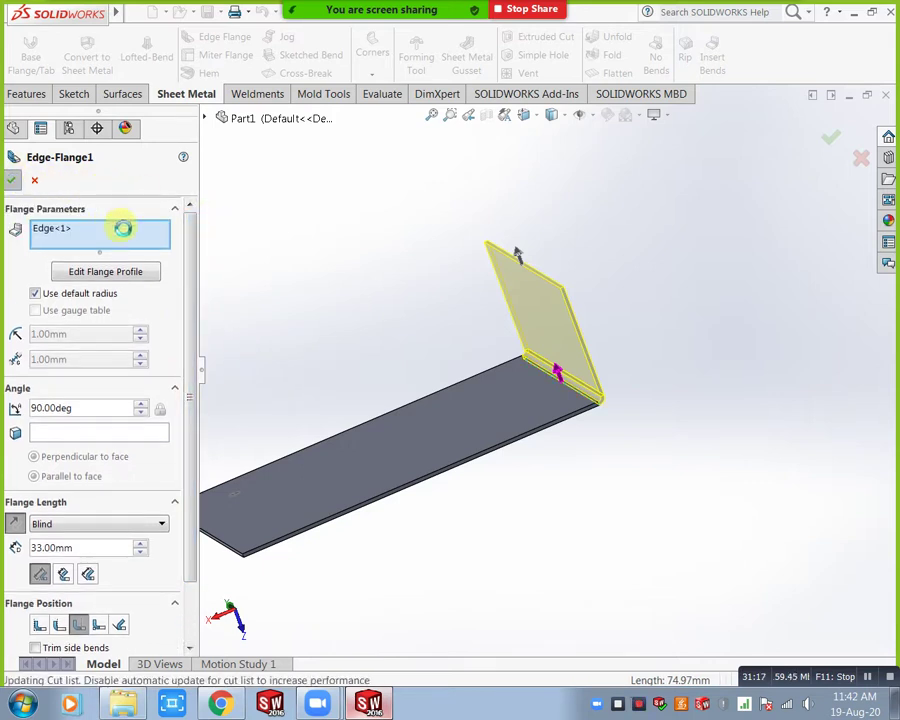
{"action": "key", "text": "Return"}
Start a Hem on the plate's short edge nearest the hole, opposite the edge flange.
{"action": "middle_click_drag", "start_coordinate": [629, 518], "coordinate": [790, 543]}
{"action": "scroll", "coordinate": [510, 466], "scroll_direction": "up", "scroll_amount": 2}
{"action": "scroll", "coordinate": [372, 368], "scroll_direction": "down", "scroll_amount": 2}
{"action": "middle_click_drag", "start_coordinate": [520, 423], "coordinate": [538, 404]}
{"action": "scroll", "coordinate": [538, 404], "scroll_direction": "down", "scroll_amount": 2}
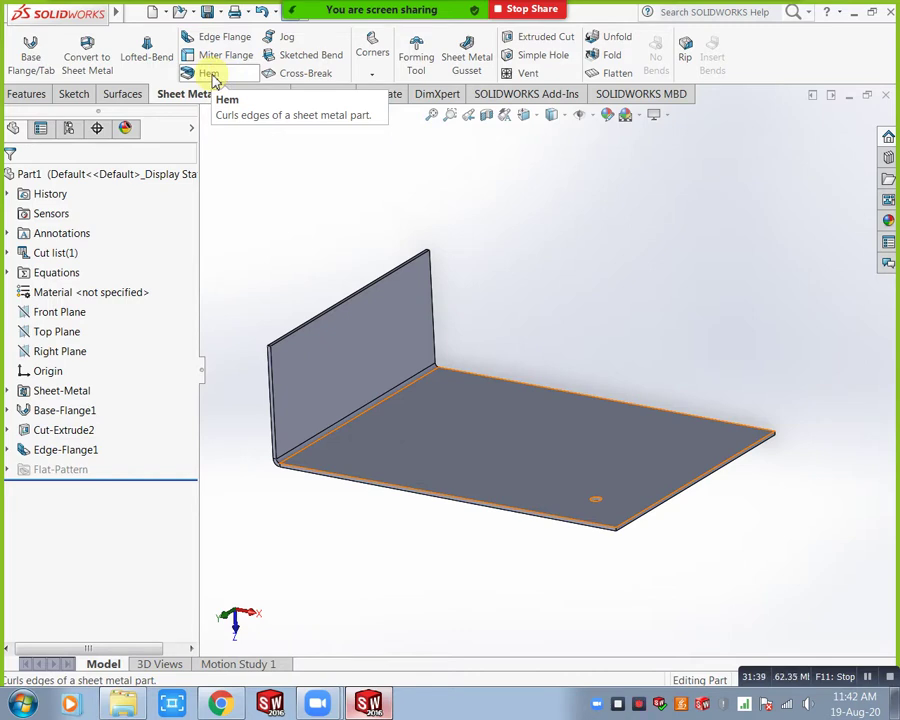
{"action": "left_click", "coordinate": [210, 76]}
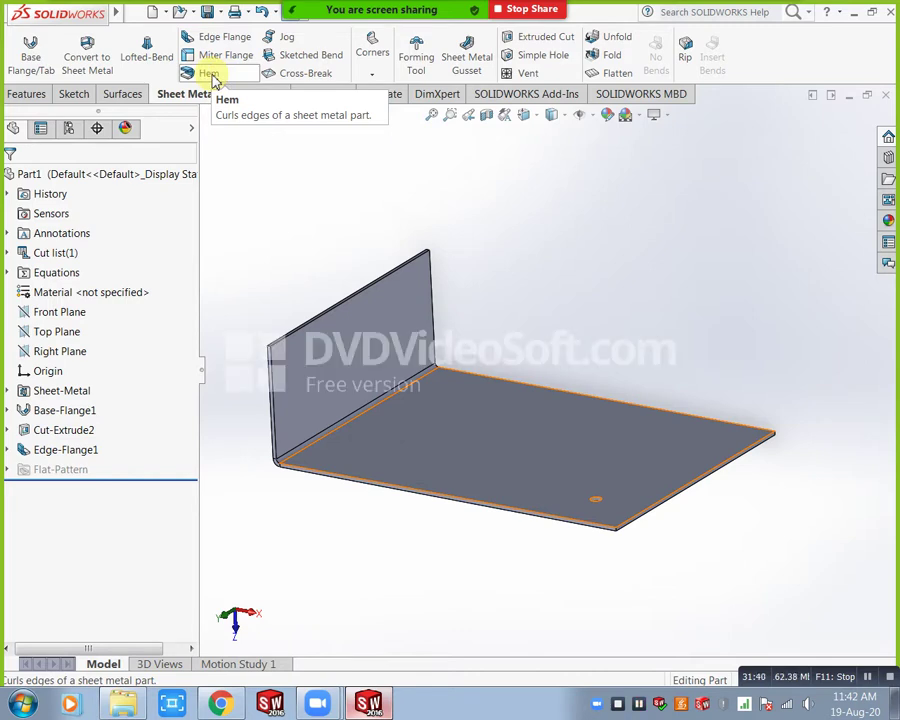
{"action": "left_click", "coordinate": [727, 470]}
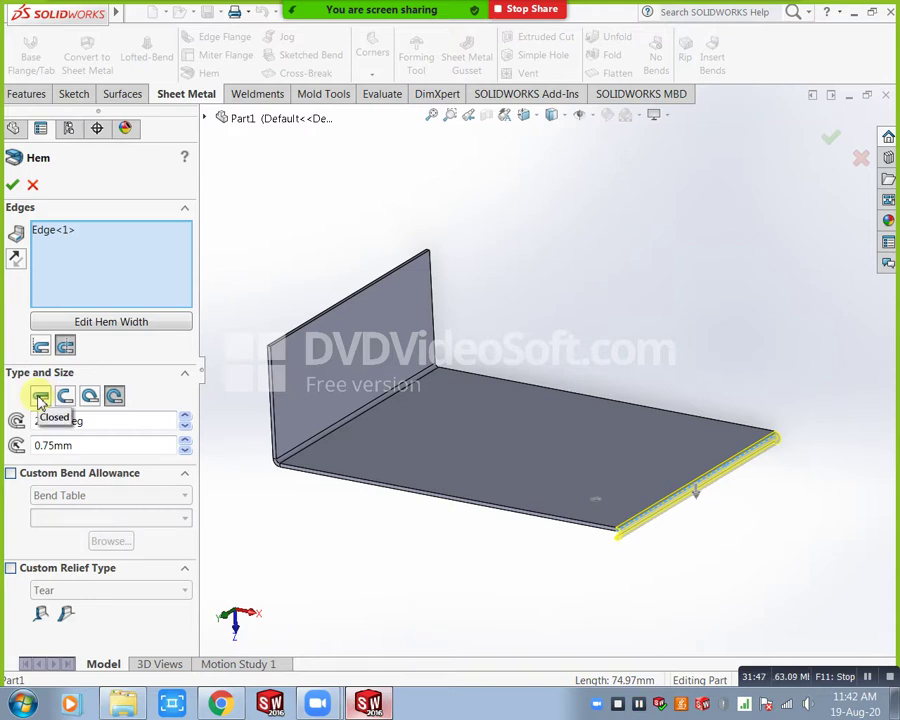
Preview the rolled hem with a 20.75 mm radius, return the radius to 0.75 mm, and set the angle to 232 degrees.
{"action": "middle_click_drag", "start_coordinate": [605, 540], "coordinate": [717, 537]}
{"action": "scroll", "coordinate": [717, 537], "scroll_direction": "down", "scroll_amount": 4}
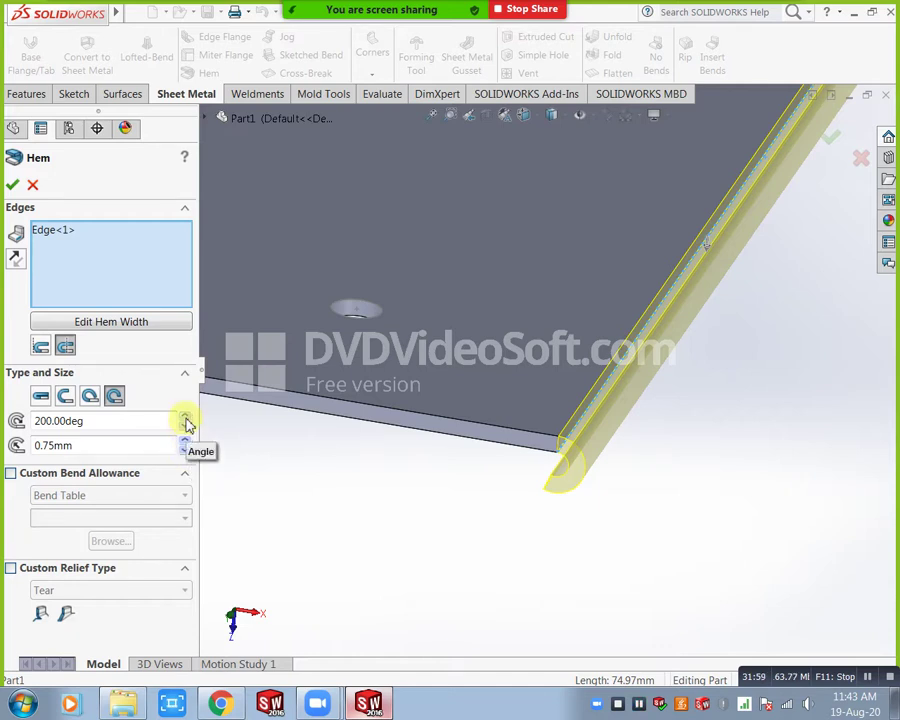
{"action": "left_click", "coordinate": [185, 441]}
{"action": "left_click", "coordinate": [185, 441]}
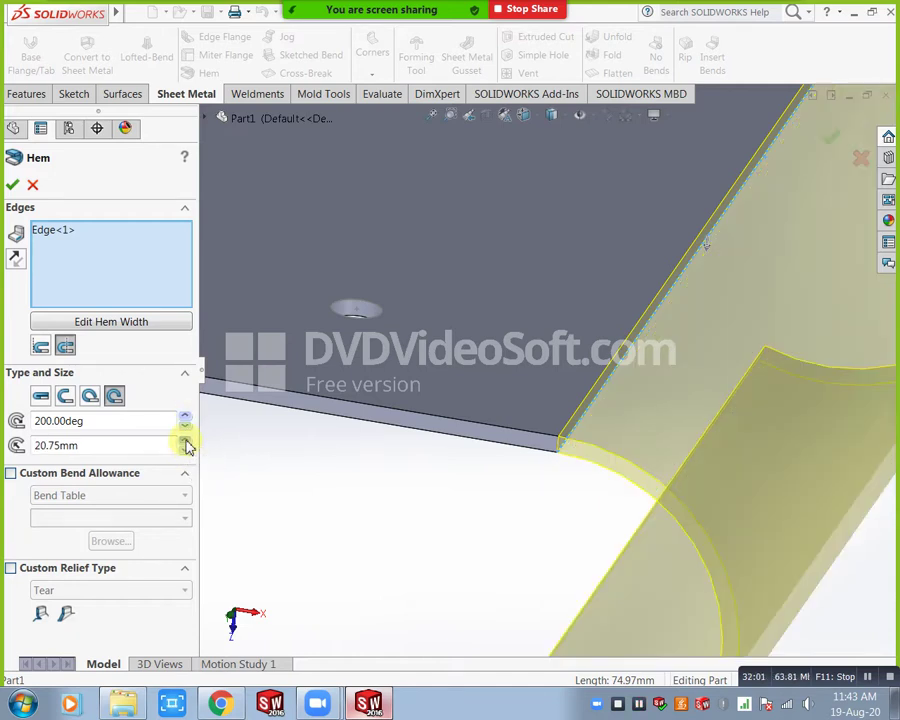
{"action": "left_click", "coordinate": [186, 448]}
{"action": "left_click", "coordinate": [186, 448]}
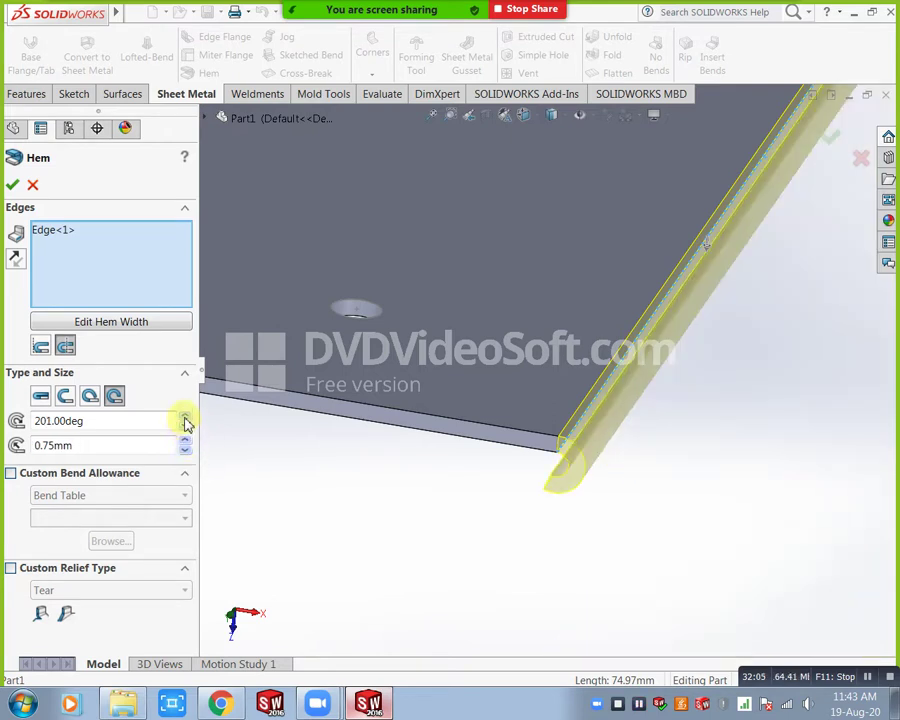
{"action": "left_click_drag", "start_coordinate": [185, 420], "coordinate": [185, 420]}
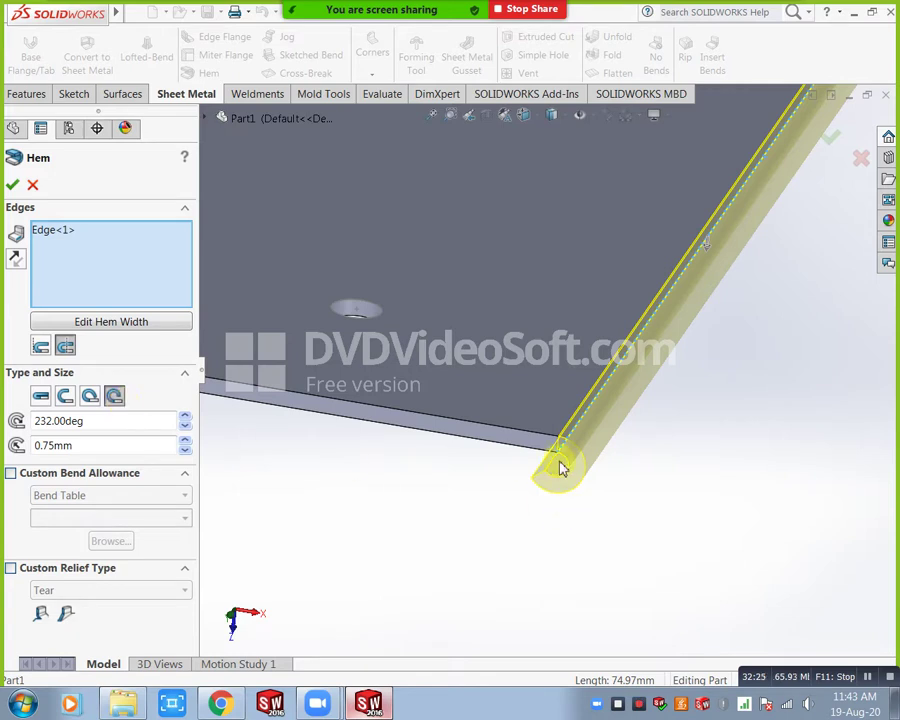
Preview the hem as Closed with a 10 mm length and as Open with a 70 mm length.
{"action": "left_click", "coordinate": [41, 399]}
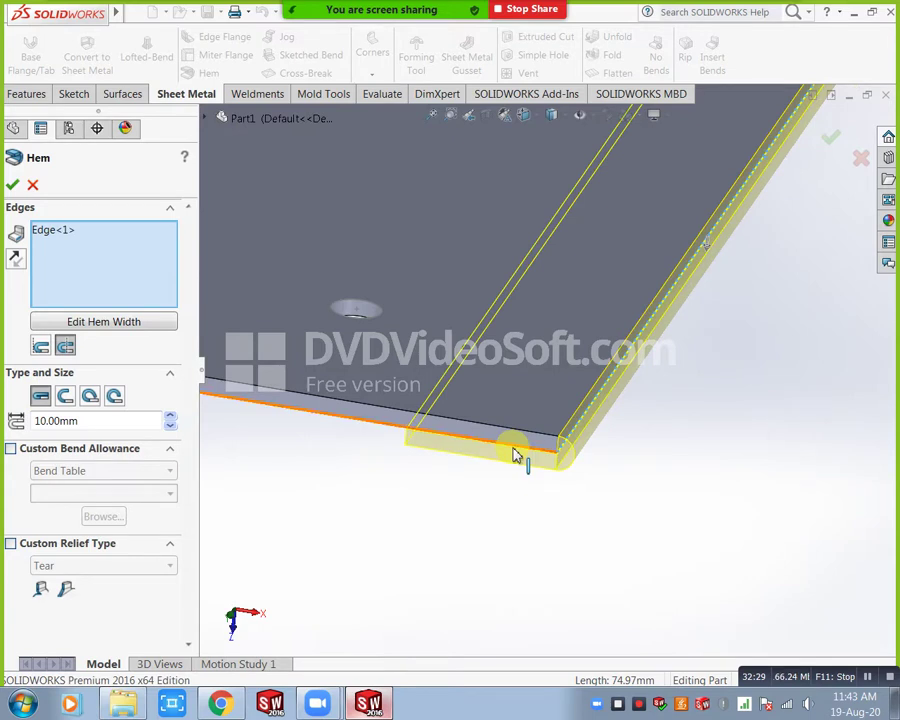
{"action": "left_click", "coordinate": [65, 396]}
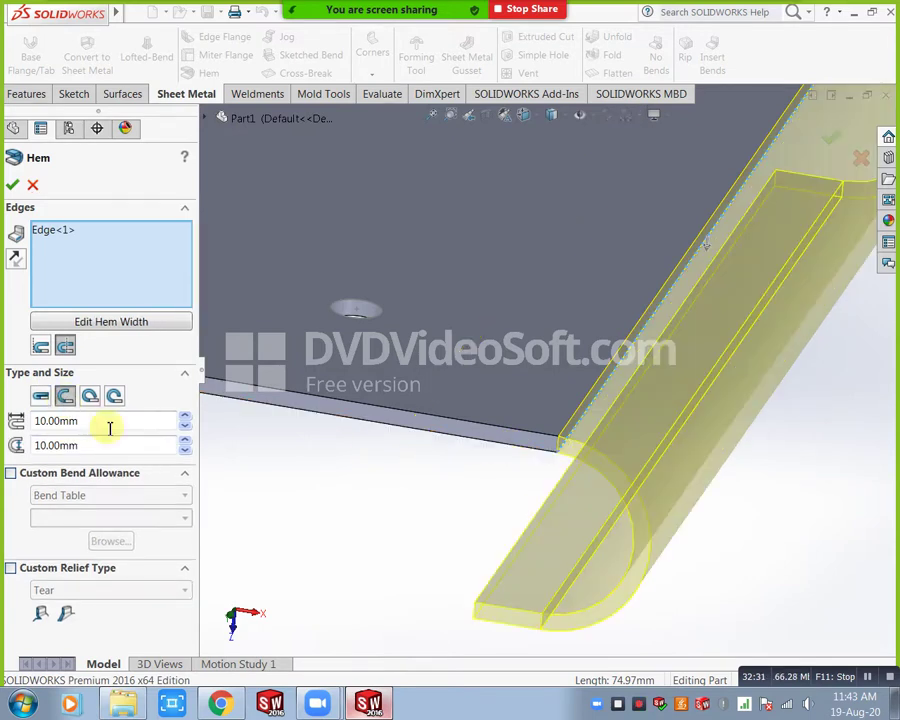
{"action": "left_click", "coordinate": [185, 416]}
{"action": "left_click", "coordinate": [185, 416]}
{"action": "left_click", "coordinate": [185, 416]}
{"action": "left_click", "coordinate": [185, 416]}
{"action": "left_click", "coordinate": [185, 416]}
{"action": "left_click", "coordinate": [185, 416]}
{"action": "scroll", "coordinate": [470, 525], "scroll_direction": "up", "scroll_amount": 2}
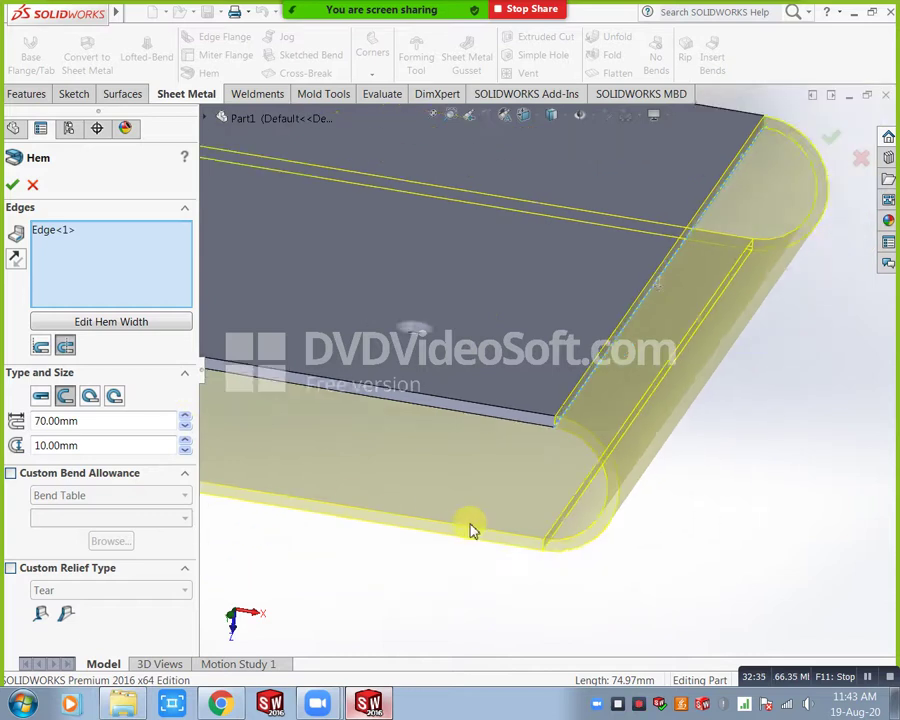
{"action": "scroll", "coordinate": [475, 523], "scroll_direction": "up", "scroll_amount": 3}
{"action": "scroll", "coordinate": [293, 357], "scroll_direction": "down", "scroll_amount": 2}
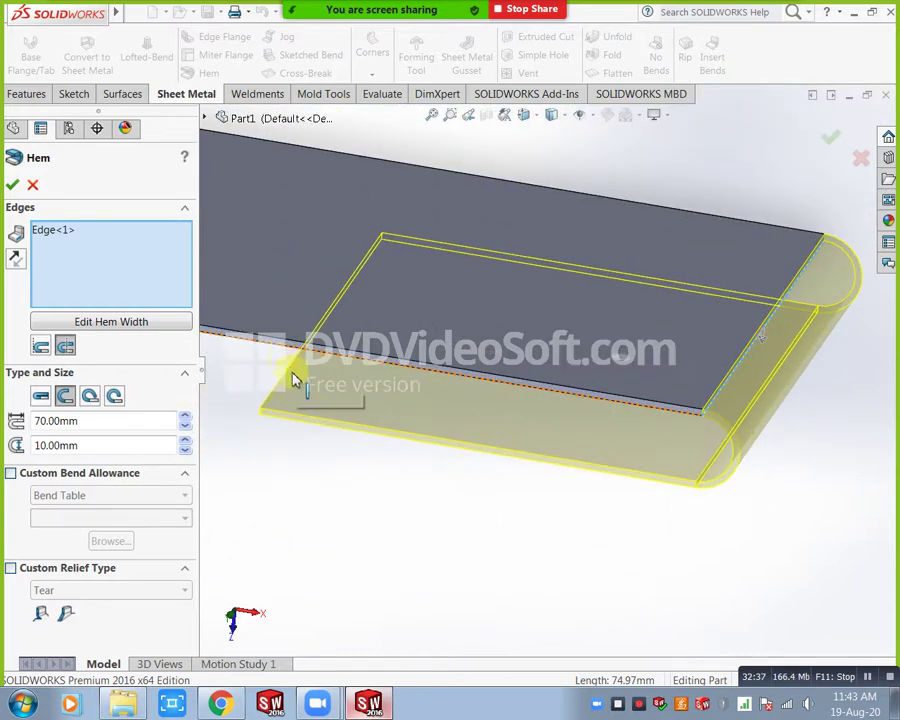
Switch the hem to the Tear Drop type with a 232-degree angle and 0.75 mm radius, and inspect its end profile.
{"action": "left_click", "coordinate": [100, 398]}
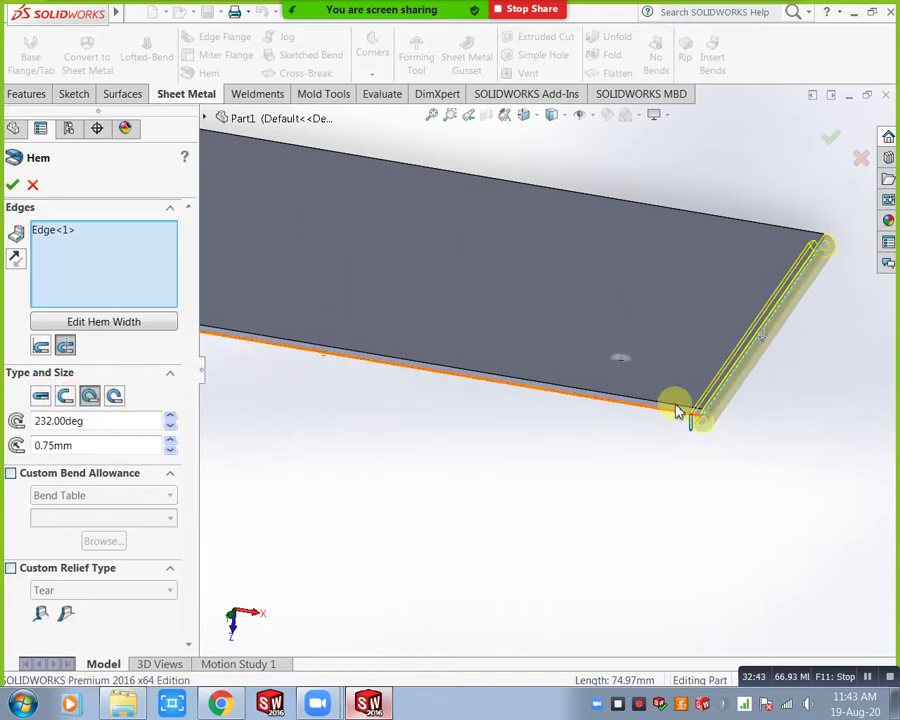
{"action": "scroll", "coordinate": [700, 418], "scroll_direction": "down", "scroll_amount": 3}
{"action": "scroll", "coordinate": [703, 419], "scroll_direction": "down", "scroll_amount": 3}
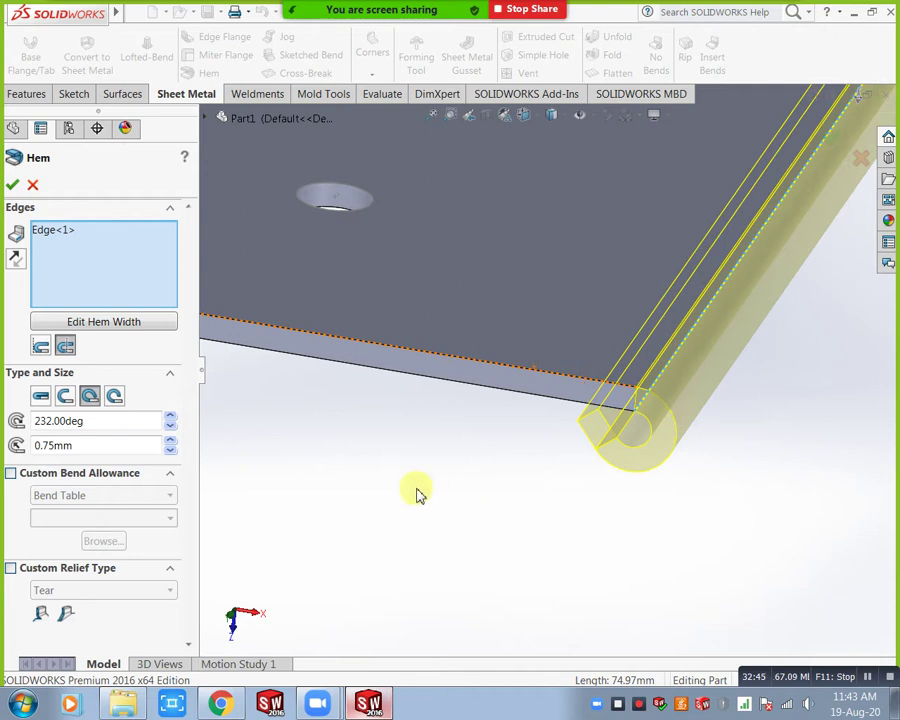
{"action": "scroll", "coordinate": [390, 495], "scroll_direction": "up", "scroll_amount": 5}
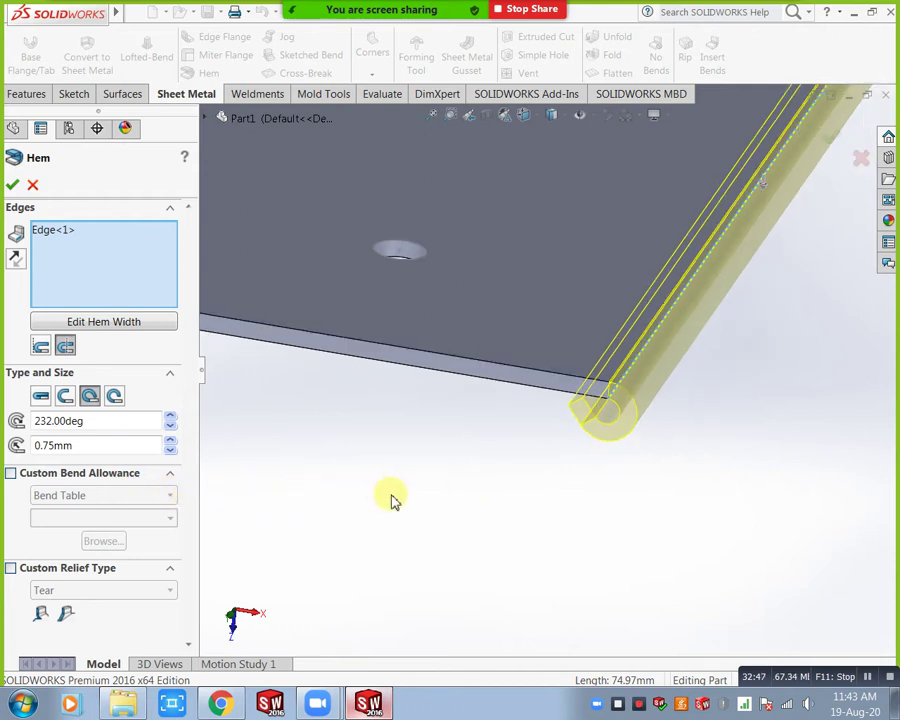
{"action": "middle_click_drag", "start_coordinate": [426, 481], "coordinate": [428, 469]}
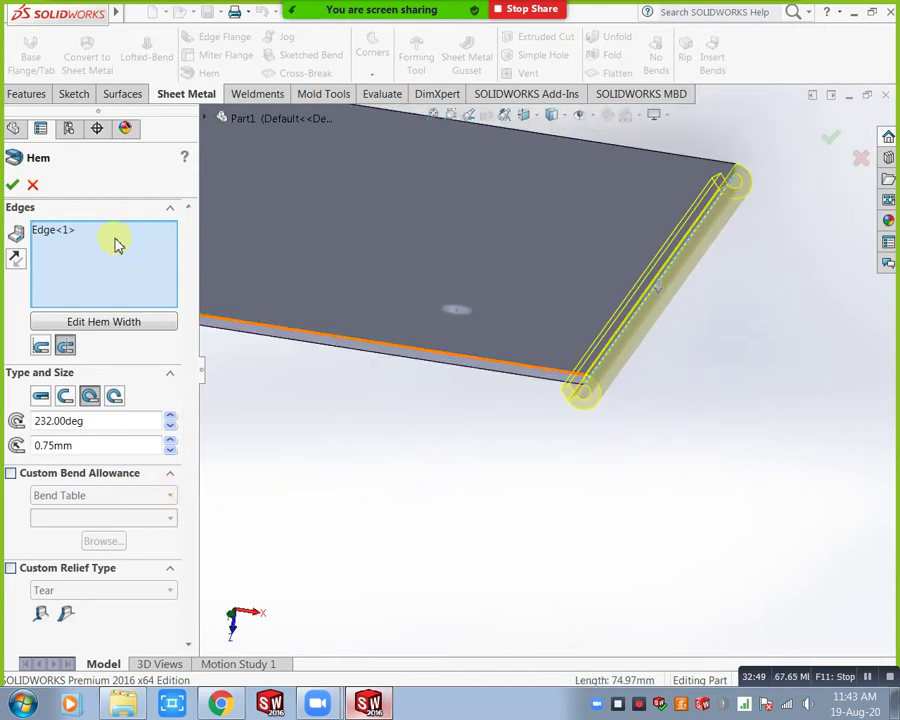
Create the Tear Drop hem on the plate's short edge nearest the hole.
{"action": "left_click", "coordinate": [12, 184]}
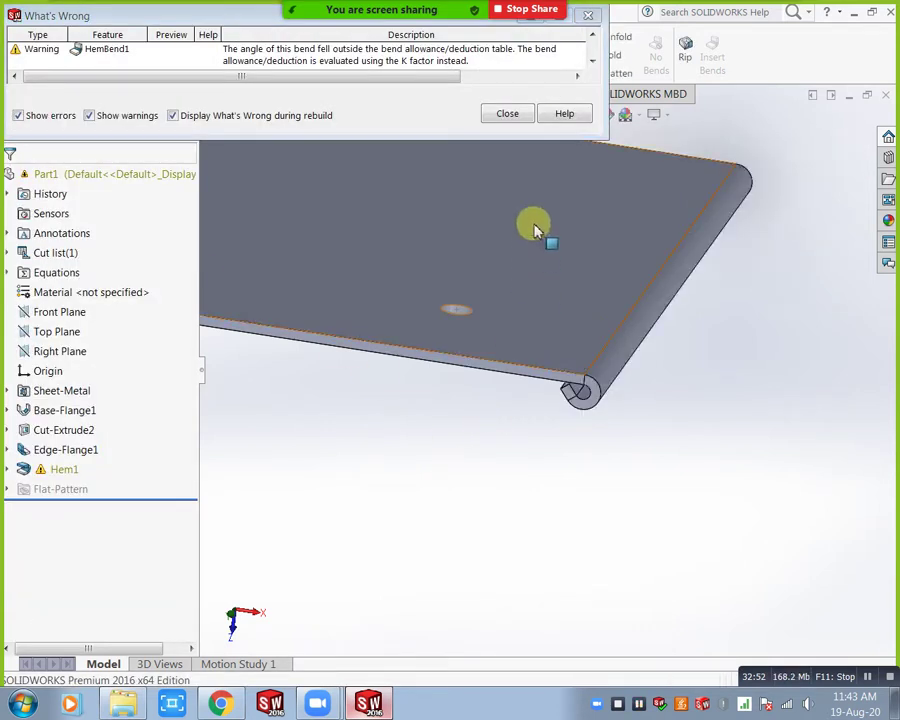
{"action": "left_click", "coordinate": [507, 114]}
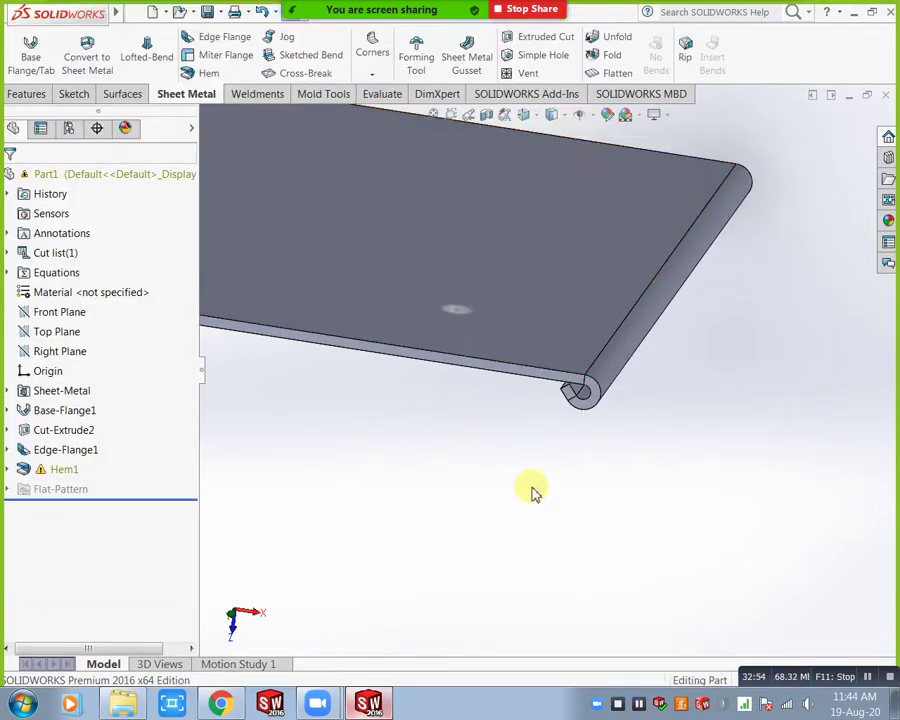
Edit the hem feature and change it to the Open type with a 70 mm length and 10 mm gap.
{"action": "right_click", "coordinate": [62, 470]}
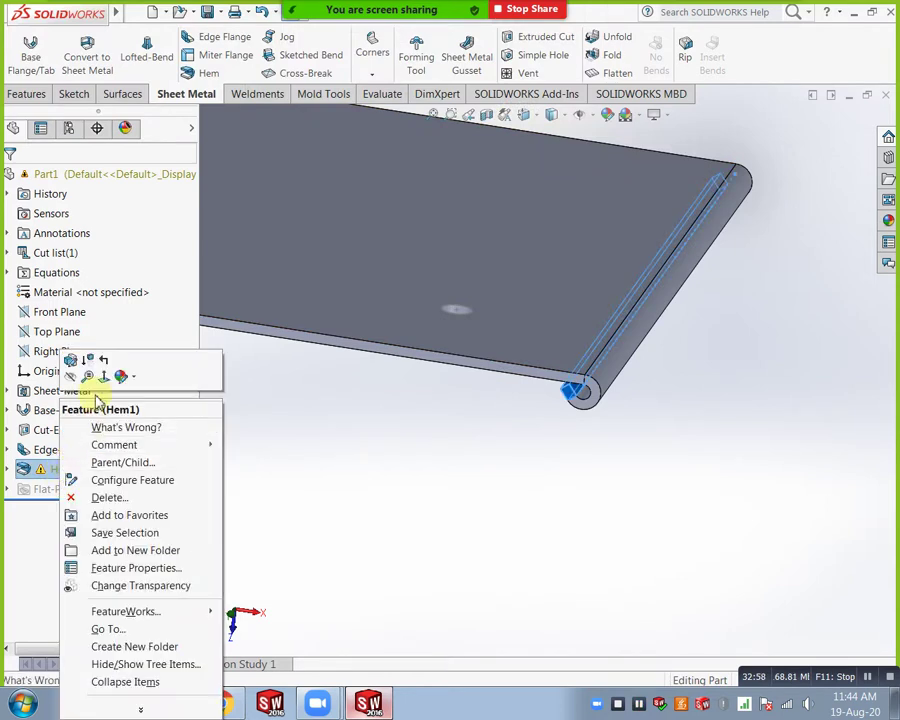
{"action": "key", "text": "Escape"}
{"action": "left_click_drag", "start_coordinate": [86, 371], "coordinate": [72, 361]}
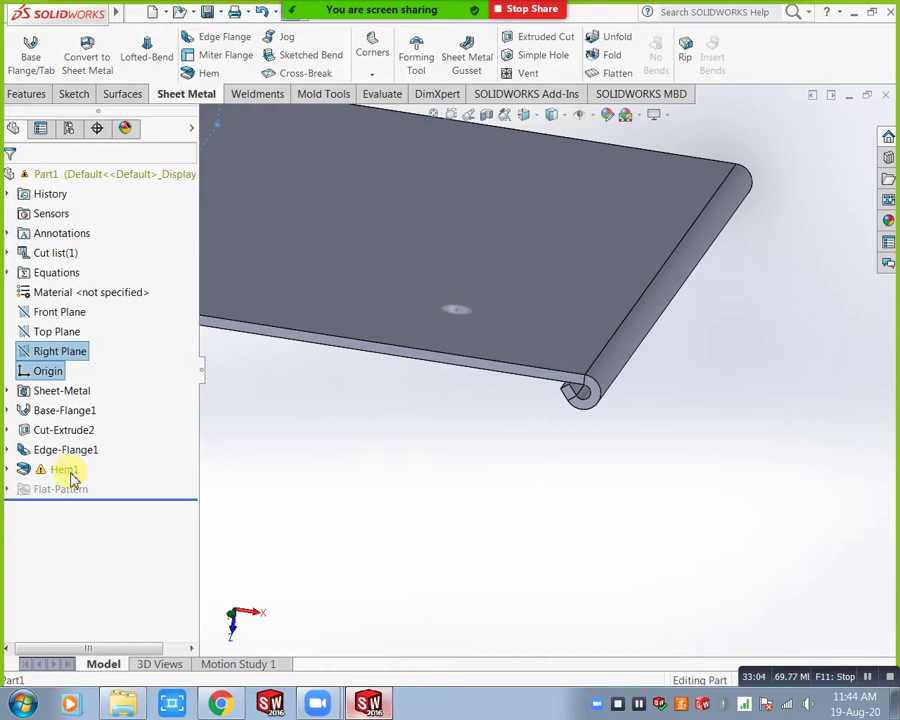
{"action": "left_click", "coordinate": [237, 494]}
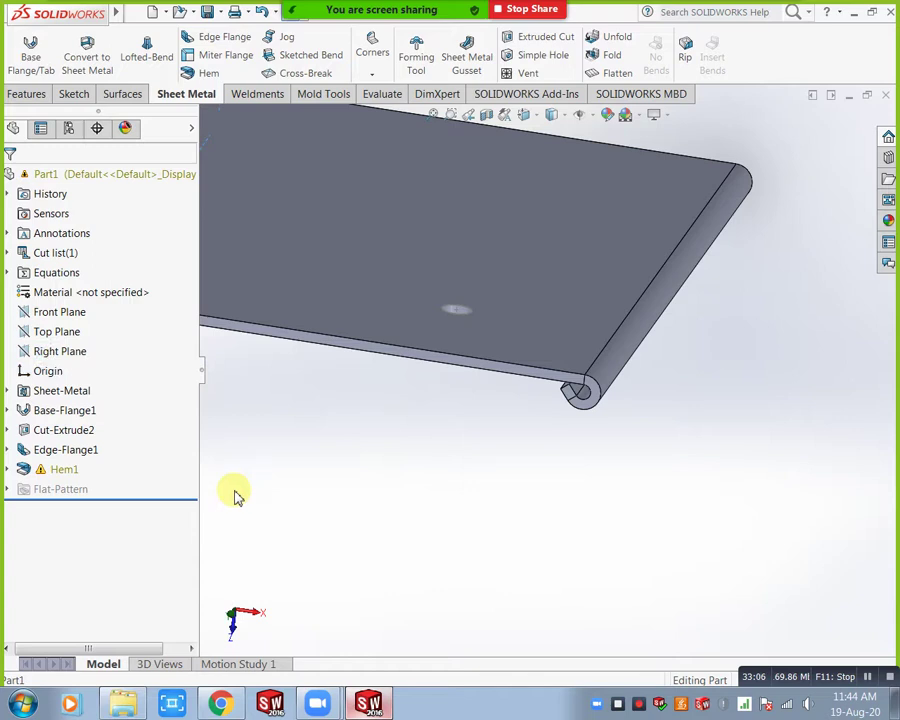
{"action": "left_click", "coordinate": [66, 472]}
{"action": "right_click", "coordinate": [66, 472]}
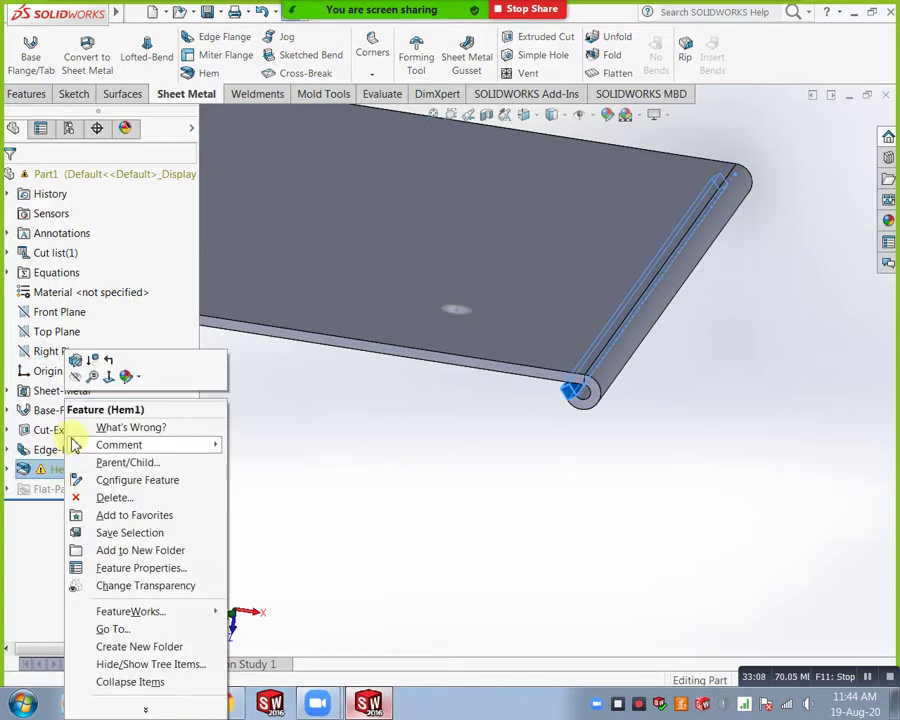
{"action": "left_click", "coordinate": [78, 362]}
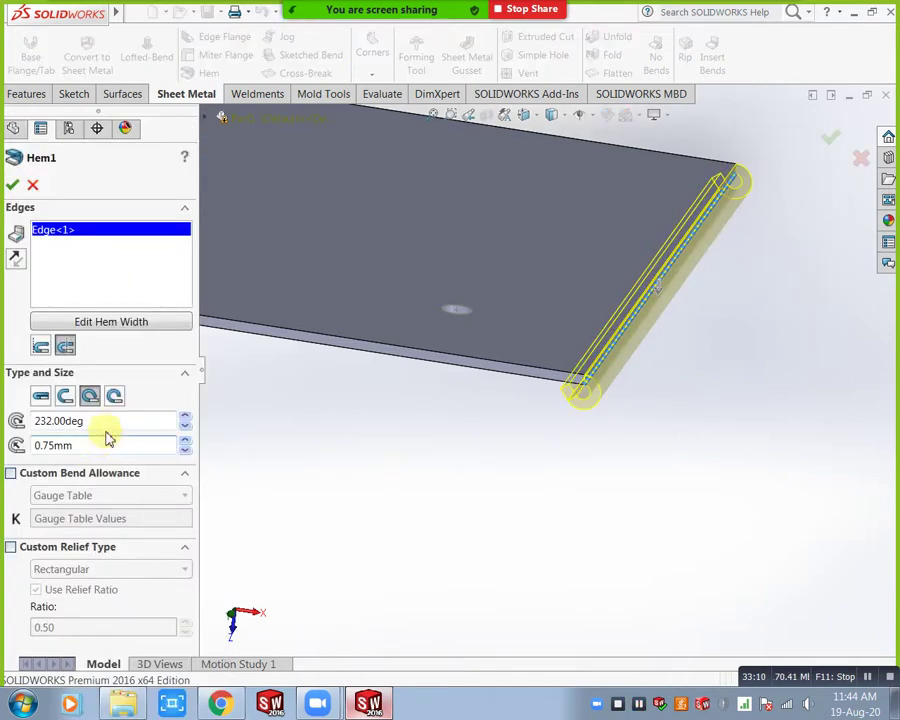
{"action": "left_click", "coordinate": [65, 396]}
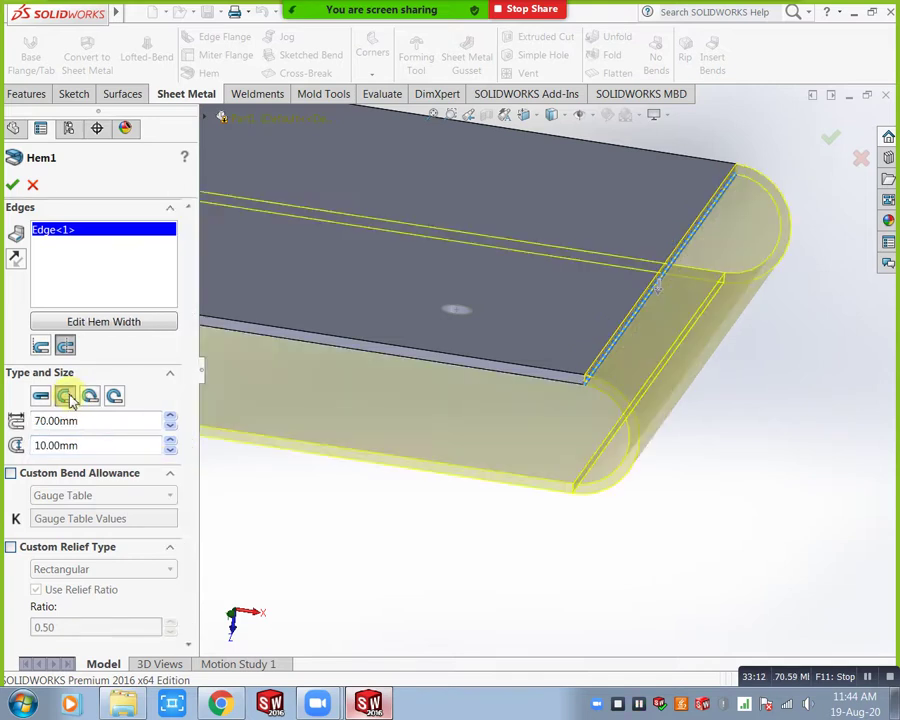
{"action": "left_click", "coordinate": [12, 184]}
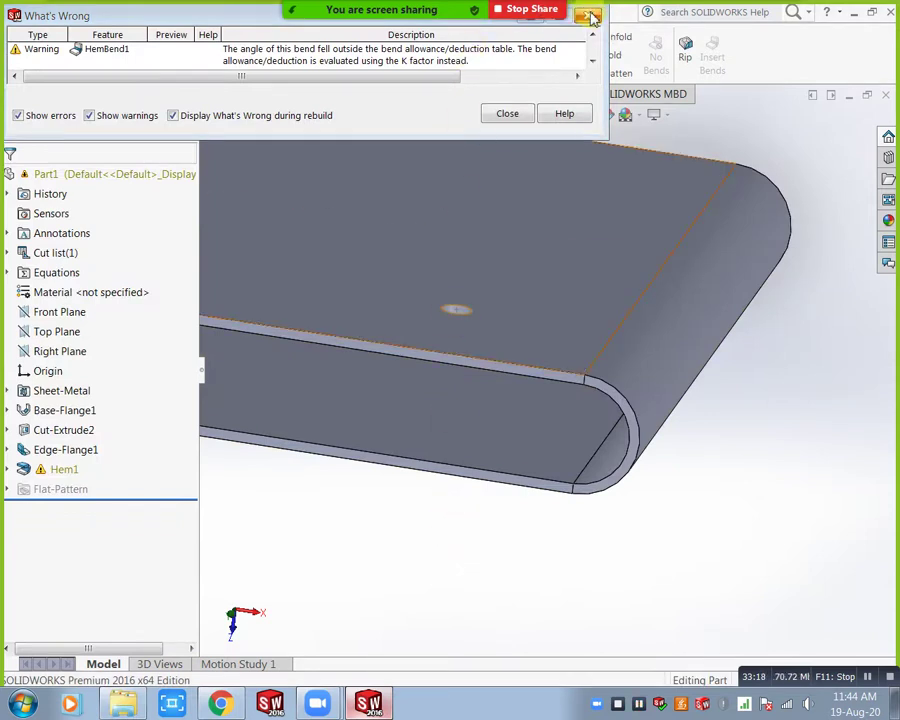
{"action": "left_click", "coordinate": [516, 115]}
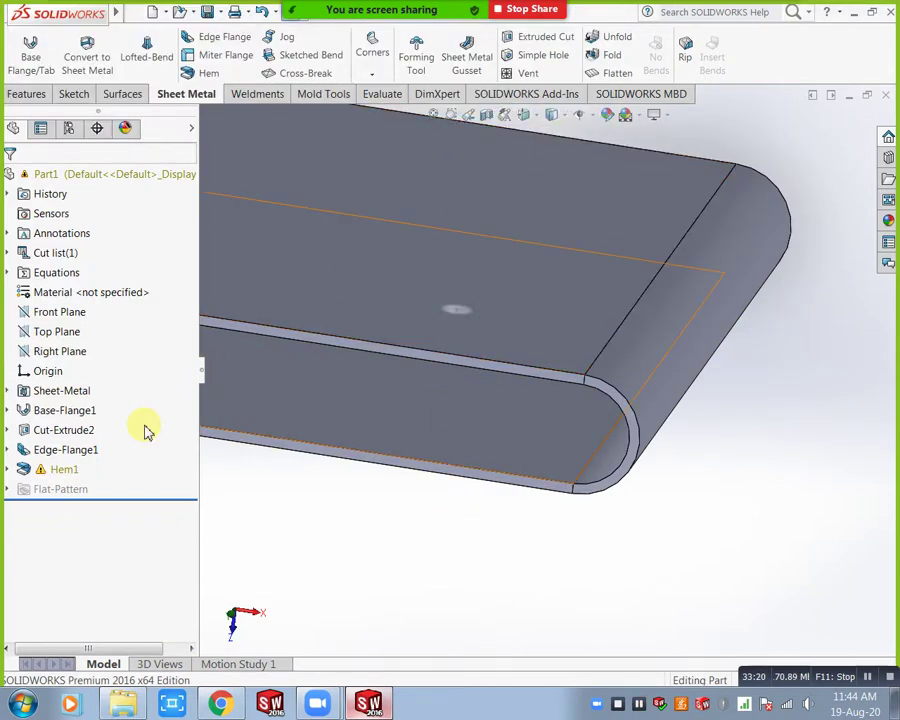
Edit the open hem again, setting its length to 50 mm and its gap distance to 3 mm.
{"action": "right_click", "coordinate": [66, 474]}
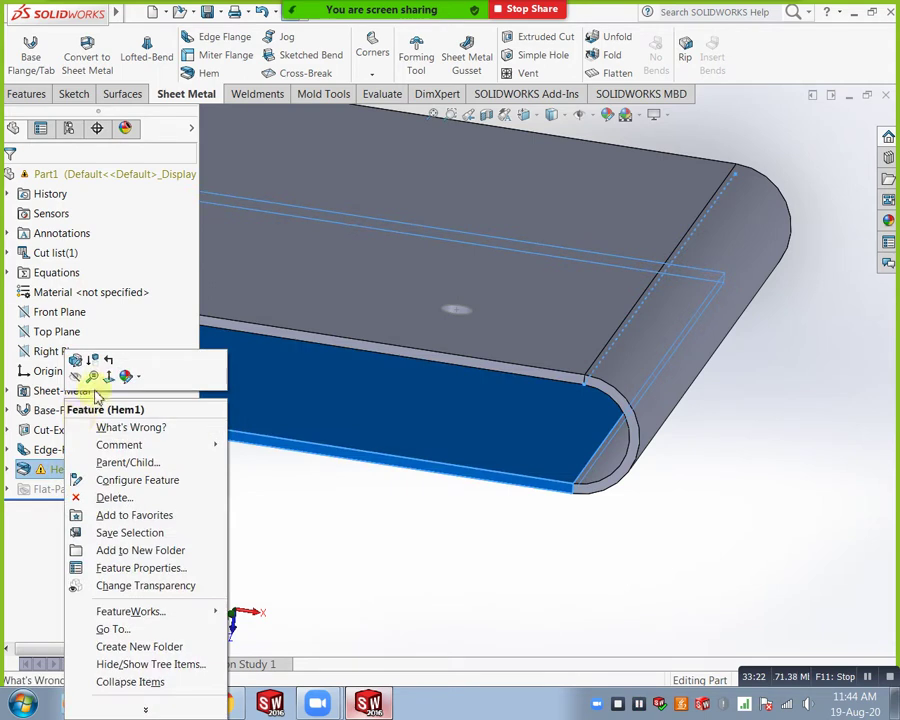
{"action": "left_click", "coordinate": [75, 359]}
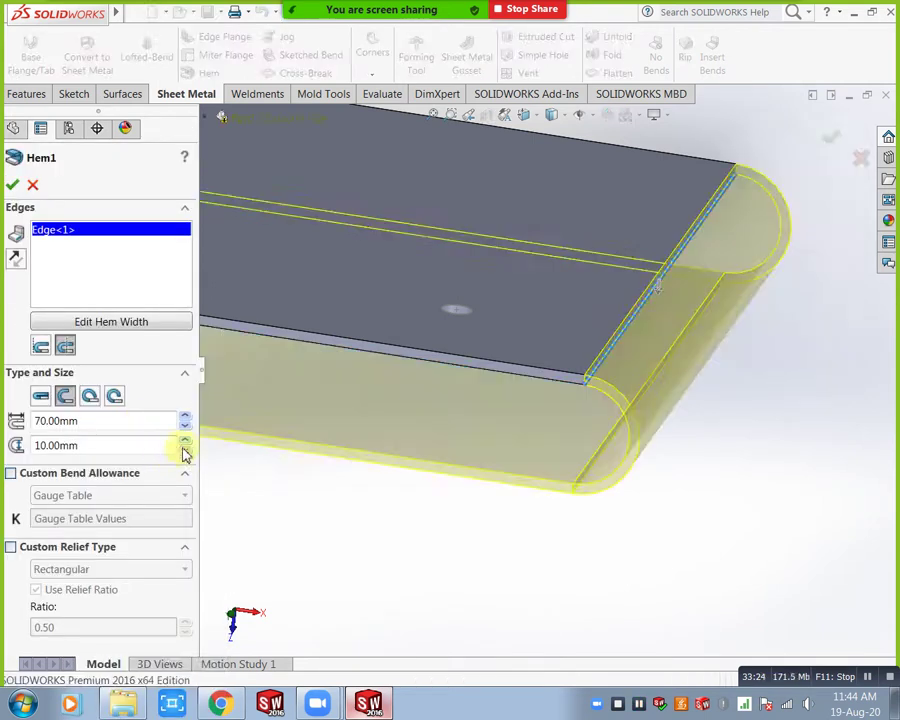
{"action": "left_click", "coordinate": [186, 425]}
{"action": "left_click", "coordinate": [186, 425]}
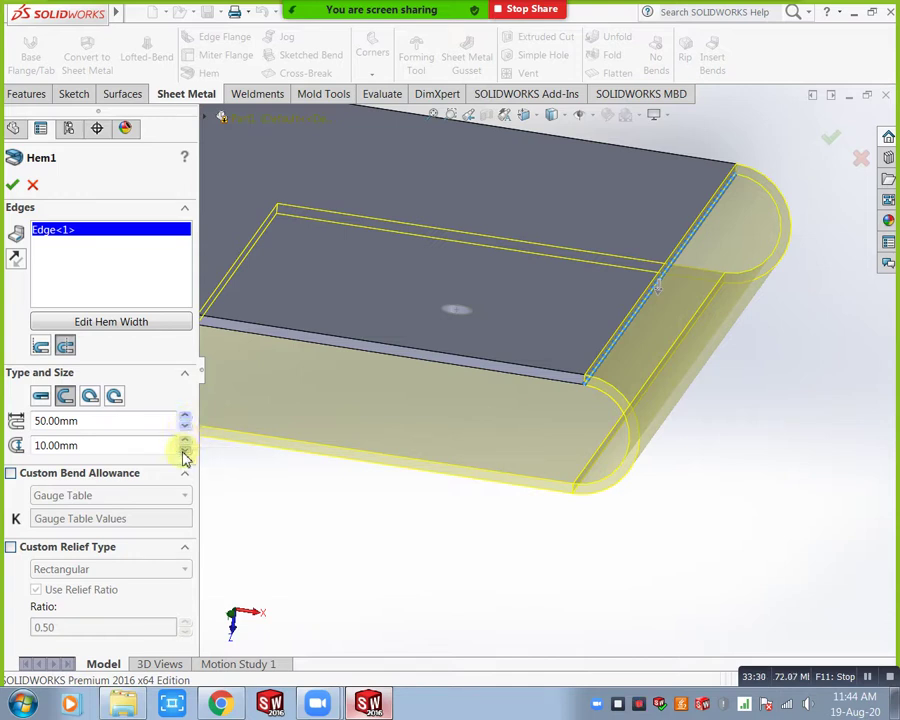
{"action": "double_click", "coordinate": [171, 446]}
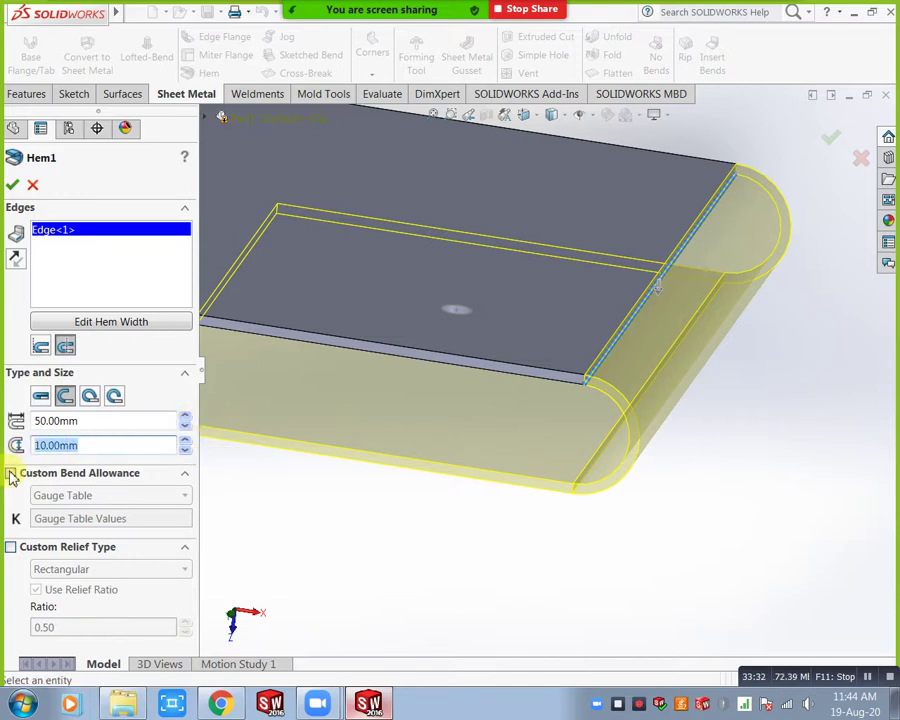
{"action": "type", "text": "3"}
{"action": "key", "text": "Return"}
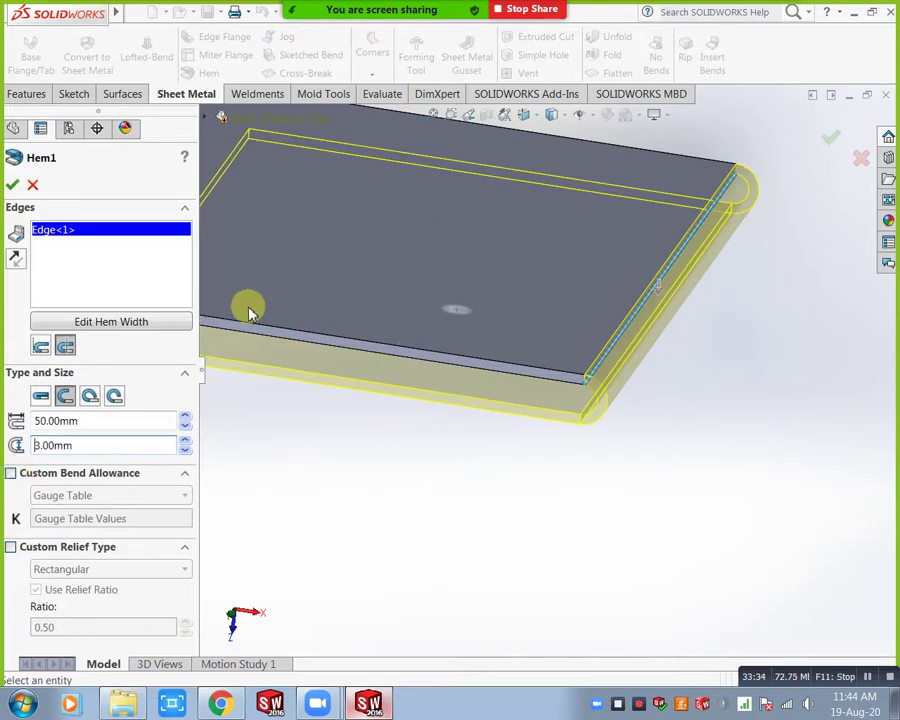
{"action": "left_click", "coordinate": [13, 184]}
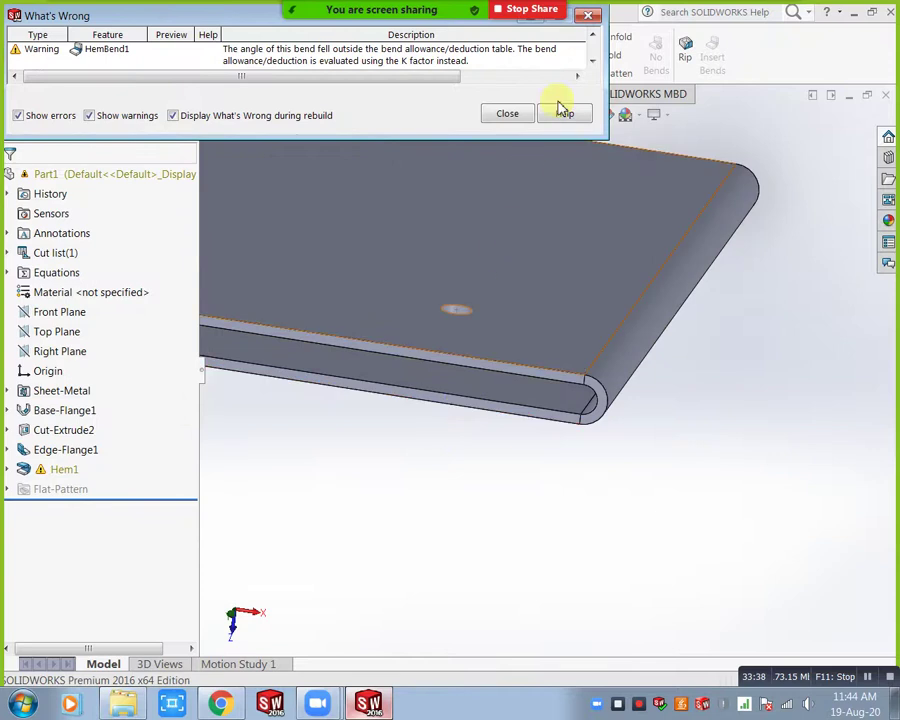
{"action": "left_click", "coordinate": [506, 114]}
Delete the hem feature together with its dependent sketch and bend.
{"action": "middle_click_drag", "start_coordinate": [666, 462], "coordinate": [191, 436]}
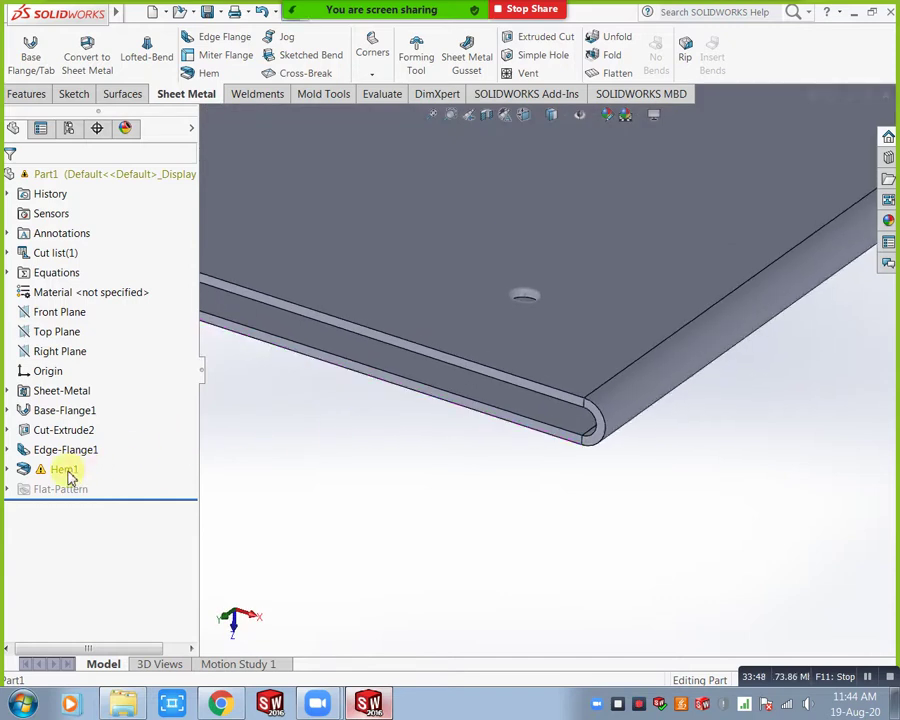
{"action": "middle_click_drag", "start_coordinate": [379, 480], "coordinate": [390, 302]}
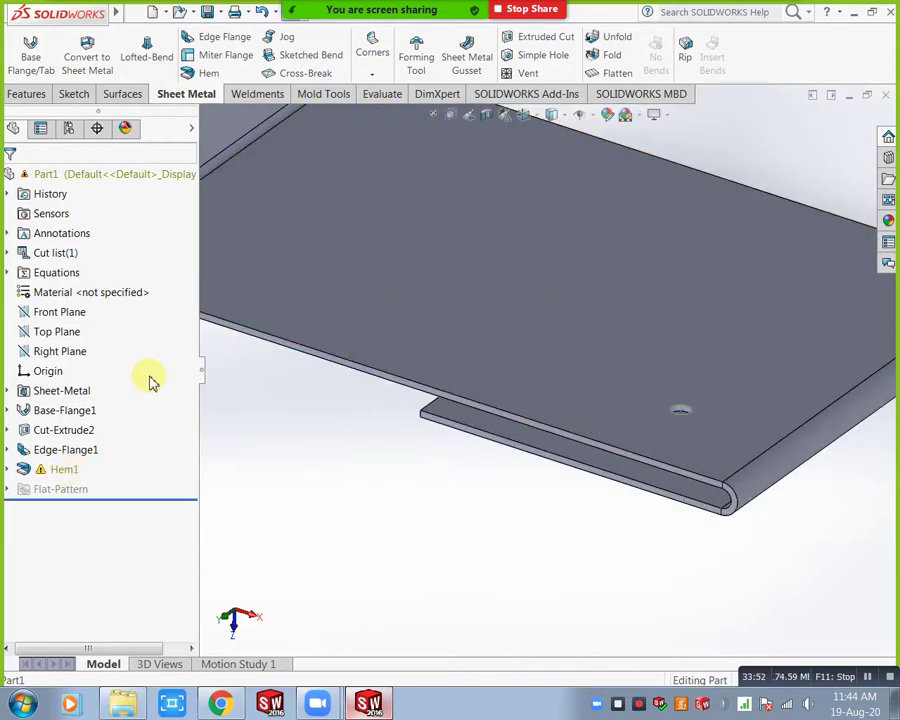
{"action": "left_click", "coordinate": [66, 472]}
{"action": "right_click", "coordinate": [68, 474]}
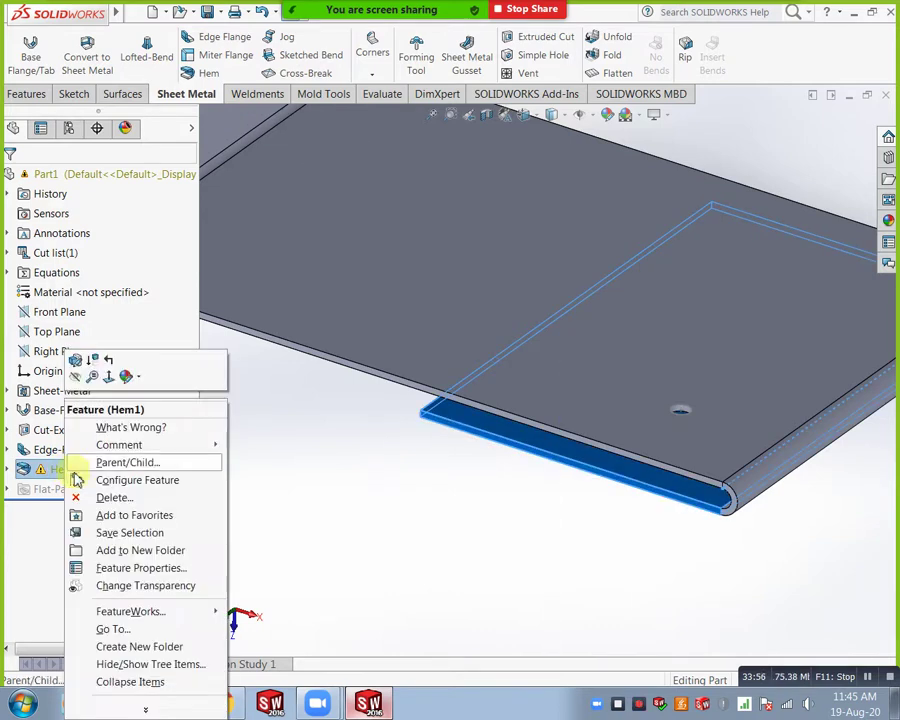
{"action": "left_click", "coordinate": [72, 497]}
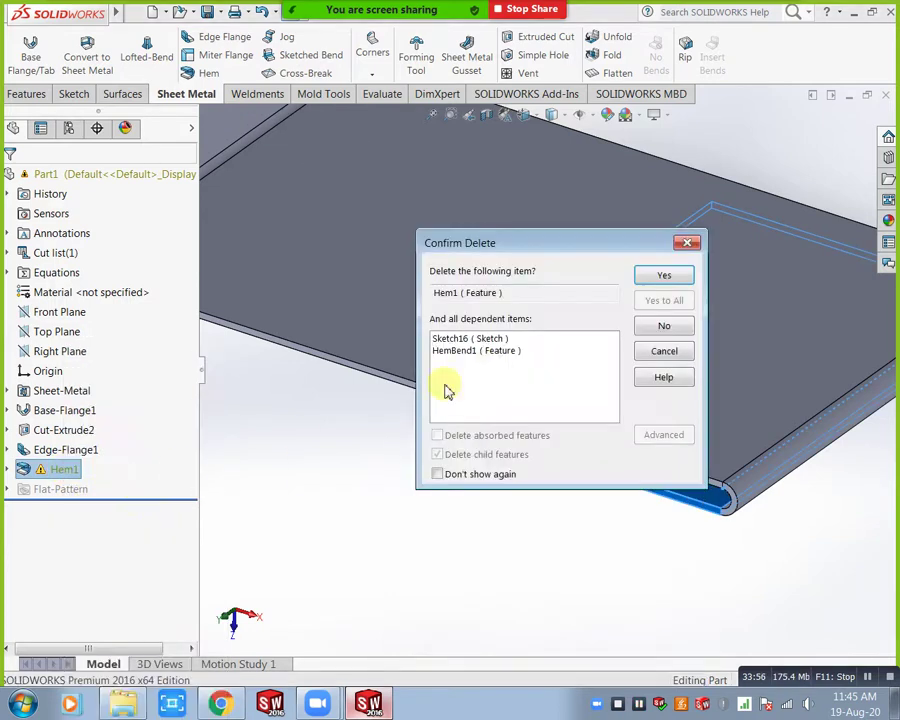
{"action": "left_click", "coordinate": [660, 277]}
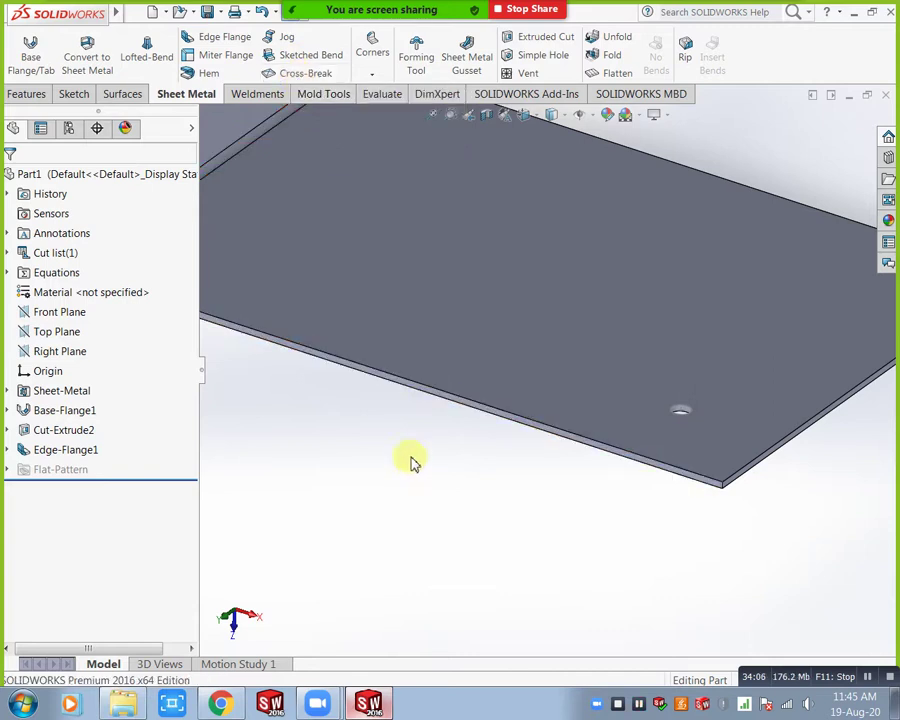
{"action": "scroll", "coordinate": [430, 455], "scroll_direction": "up", "scroll_amount": 5}
{"action": "scroll", "coordinate": [508, 277], "scroll_direction": "down", "scroll_amount": 3}
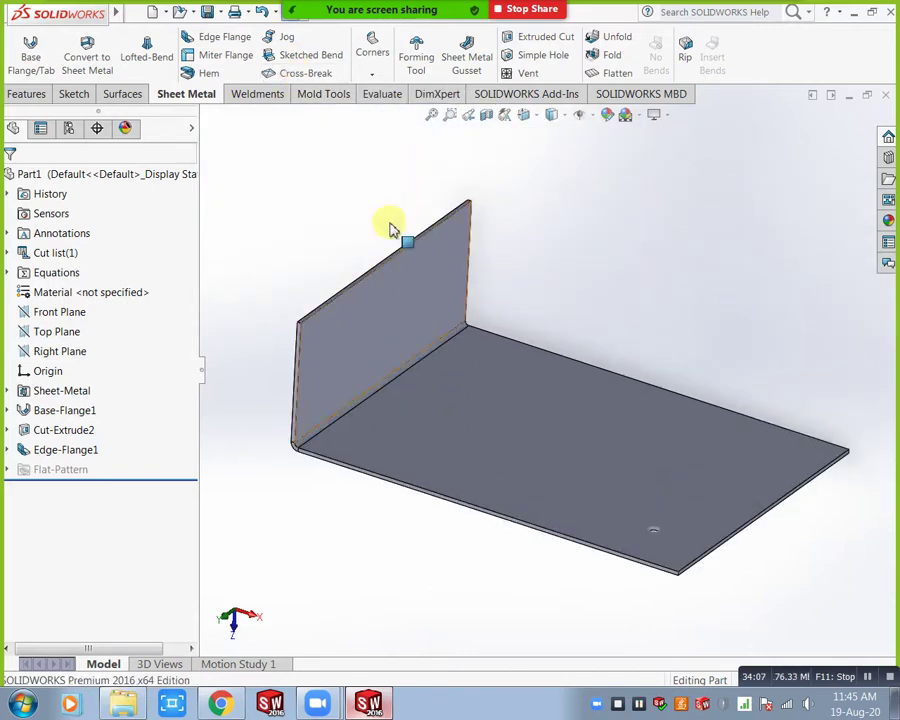